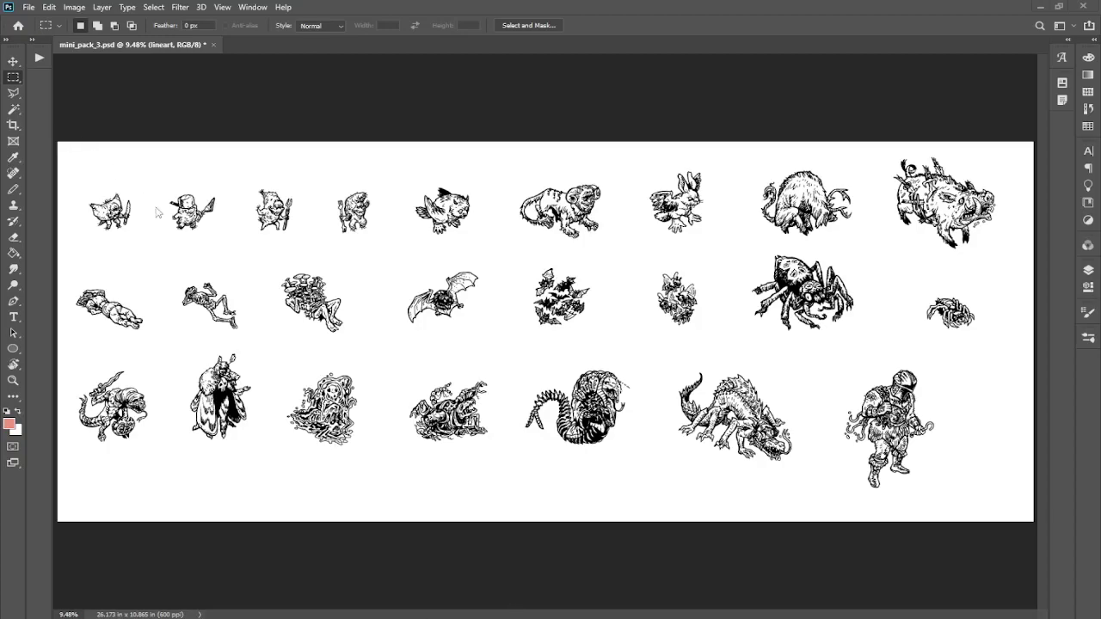
Step: Zoom in and pan along the top row, from the first creature to the large spiked creature
scroll(157, 213, "up", 8)
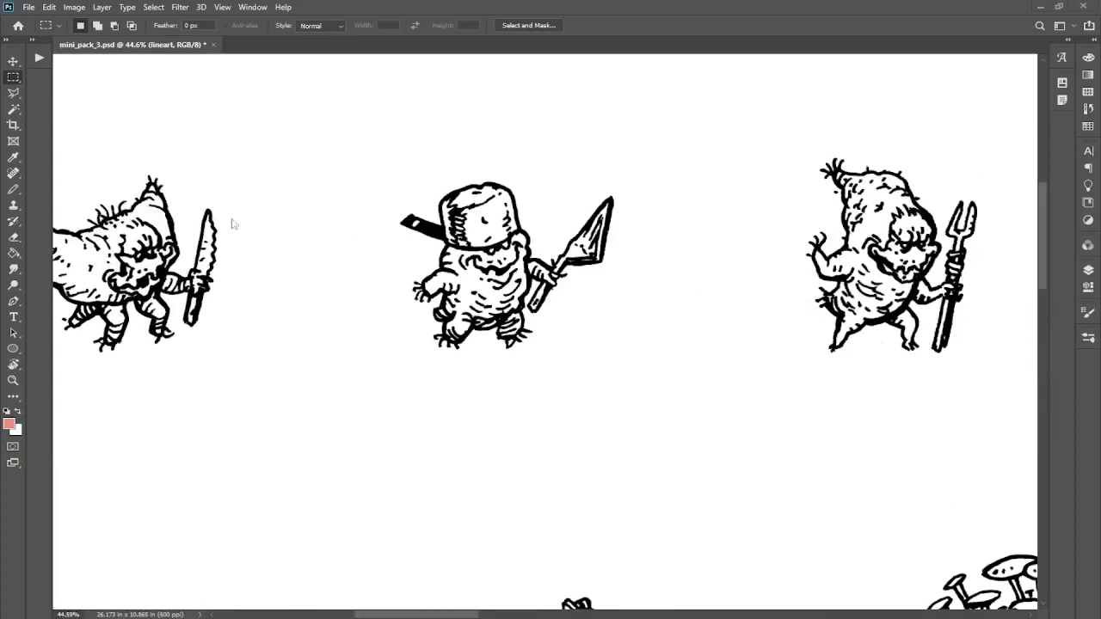
left_click_drag(270, 221, 462, 227)
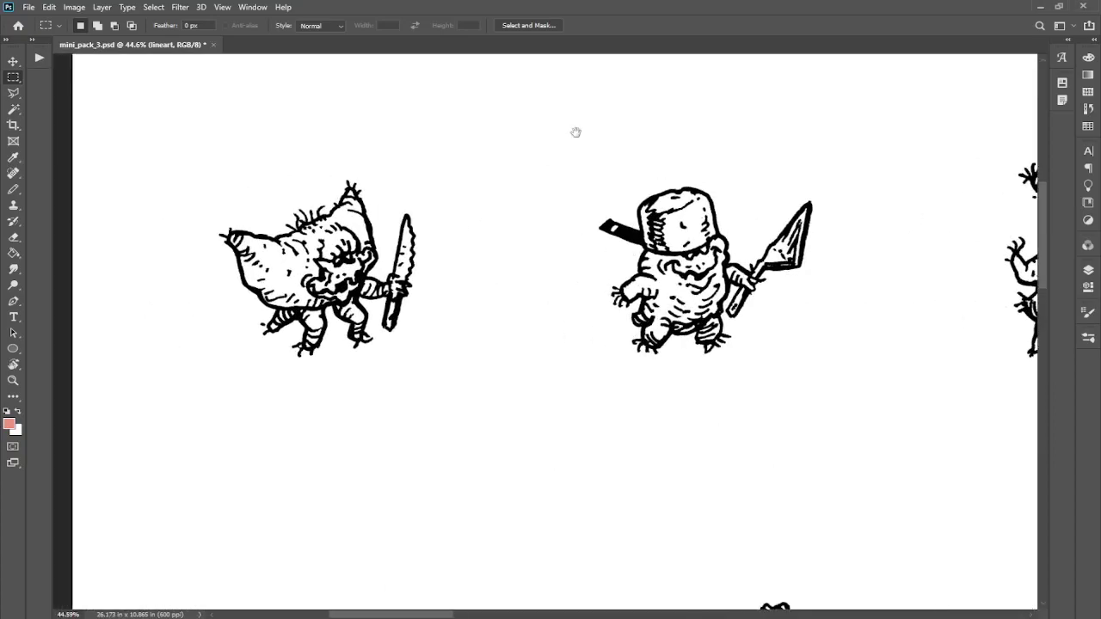
left_click_drag(870, 212, 731, 223)
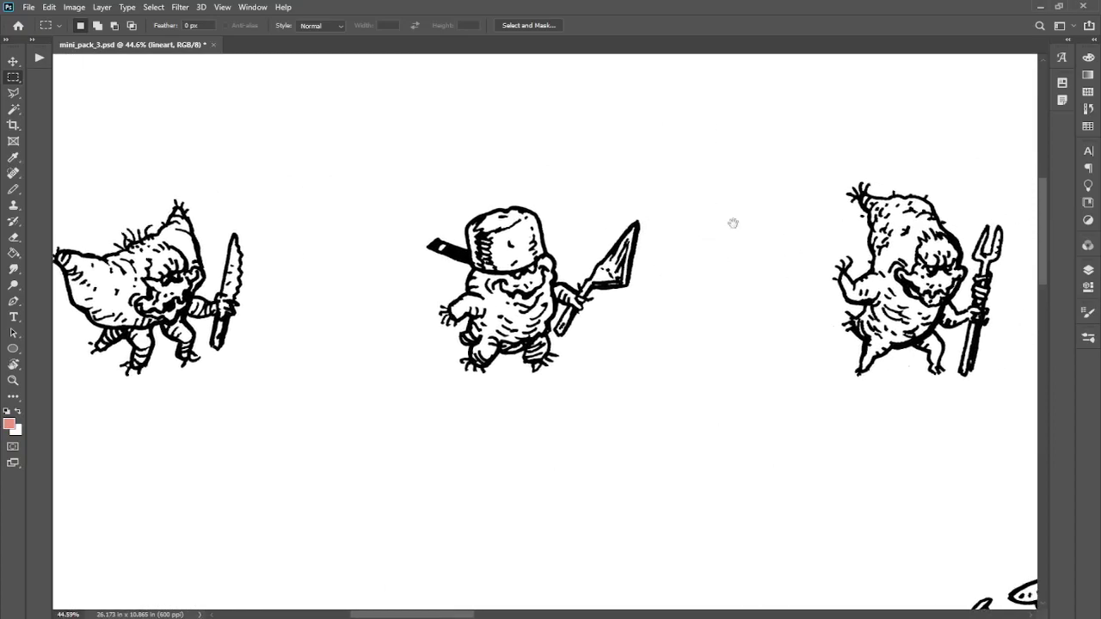
left_click_drag(854, 218, 439, 239)
left_click_drag(709, 248, 347, 253)
left_click_drag(932, 256, 900, 247)
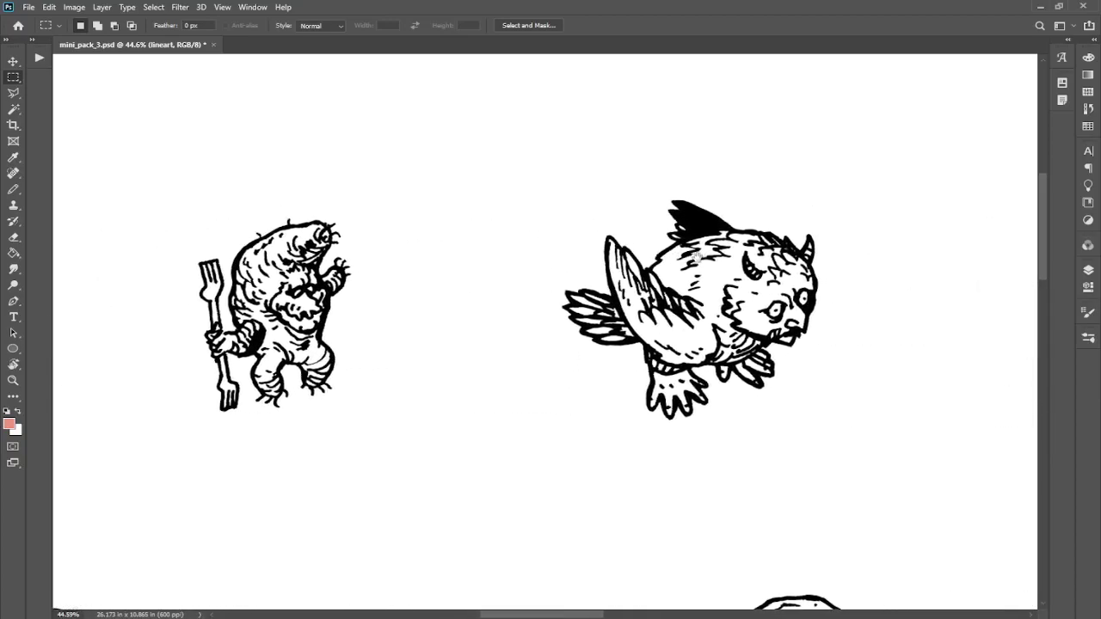
left_click_drag(989, 253, 482, 259)
left_click_drag(997, 296, 342, 304)
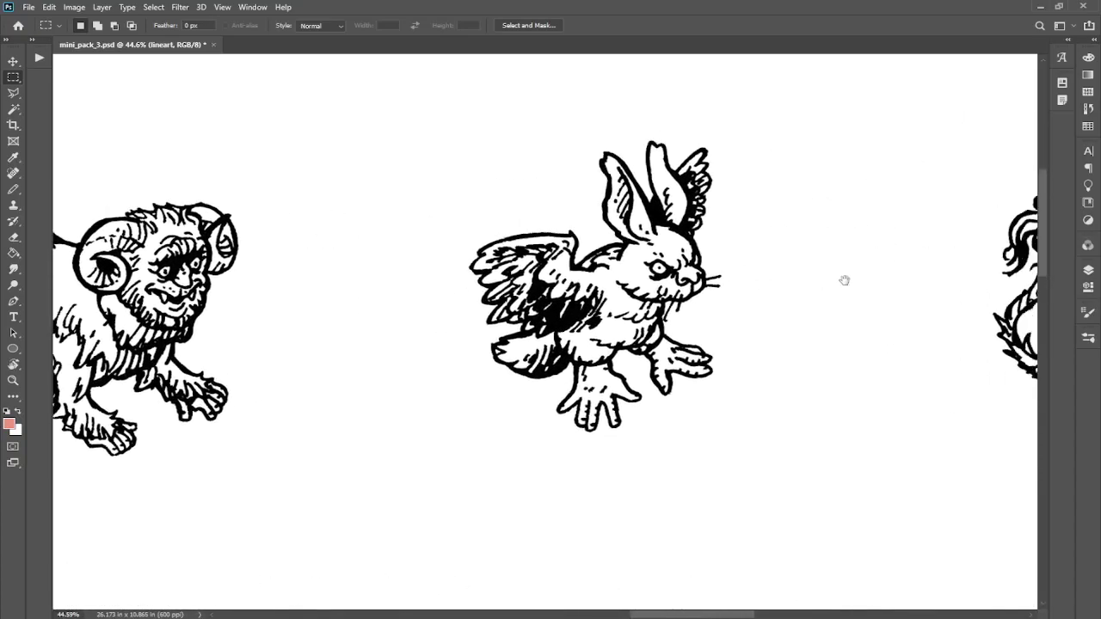
left_click_drag(917, 278, 472, 278)
left_click_drag(996, 292, 520, 325)
Step: Pan down to the spider row, past the boar, and centre the large spider
left_click(1044, 294)
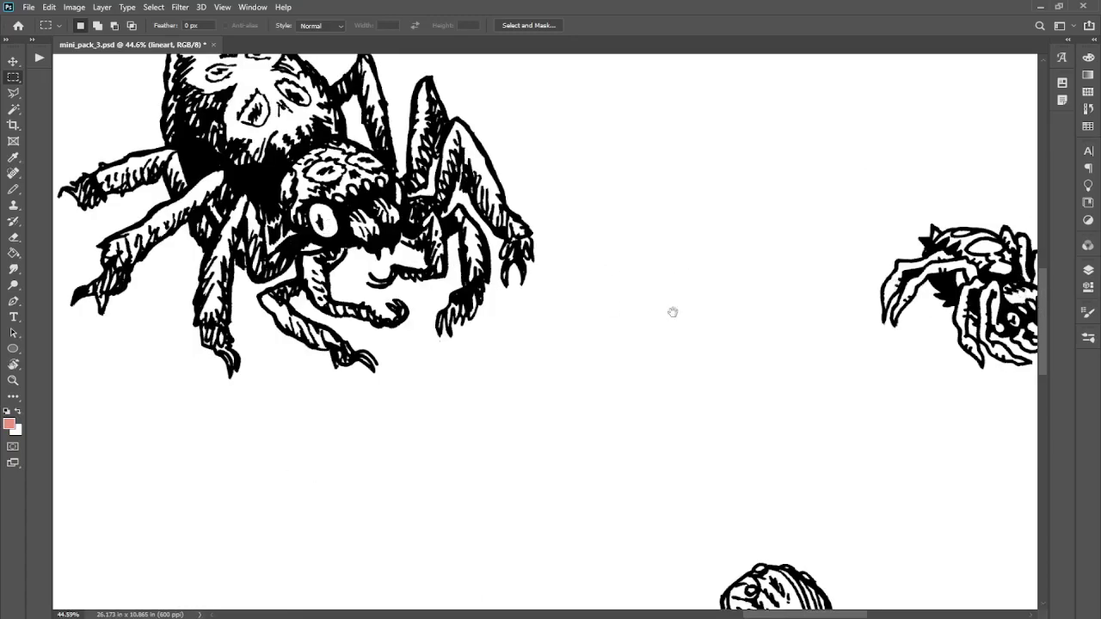
left_click_drag(672, 311, 376, 315)
left_click_drag(560, 273, 530, 320)
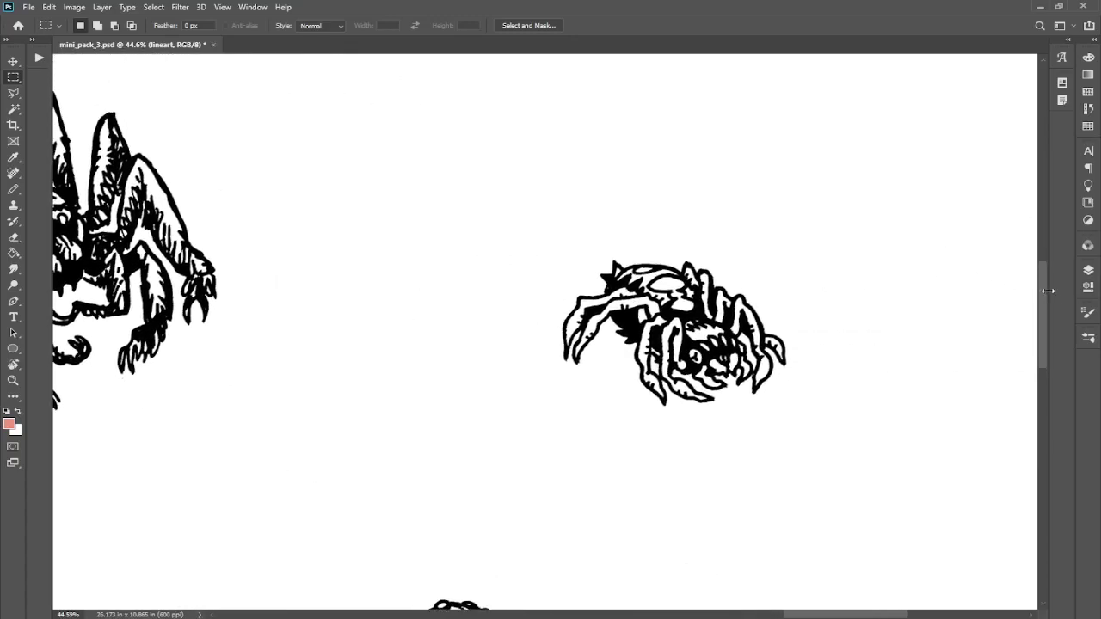
left_click_drag(1049, 292, 1048, 180)
left_click_drag(866, 326, 763, 294)
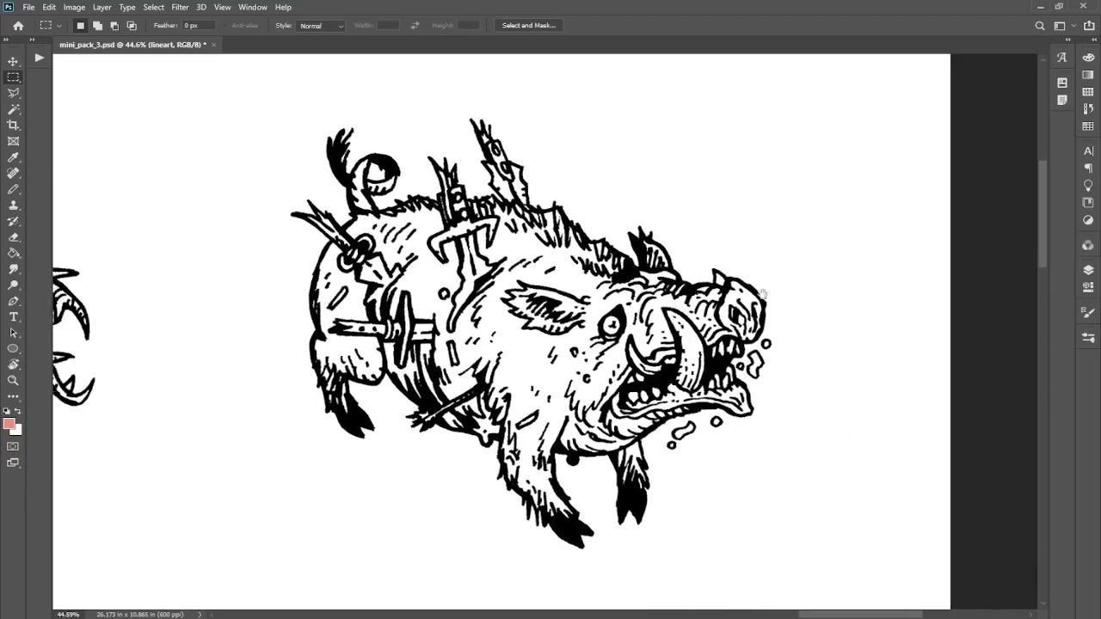
scroll(763, 294, "left", 10)
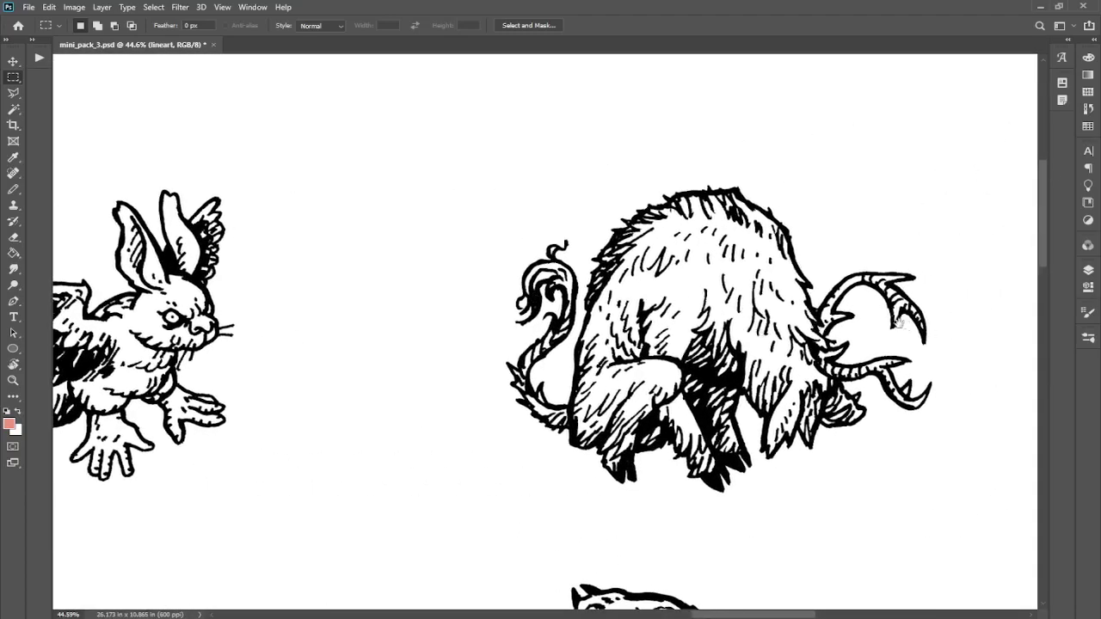
left_click_drag(898, 323, 299, 284)
left_click_drag(780, 339, 659, 348)
scroll(698, 516, "down", 5)
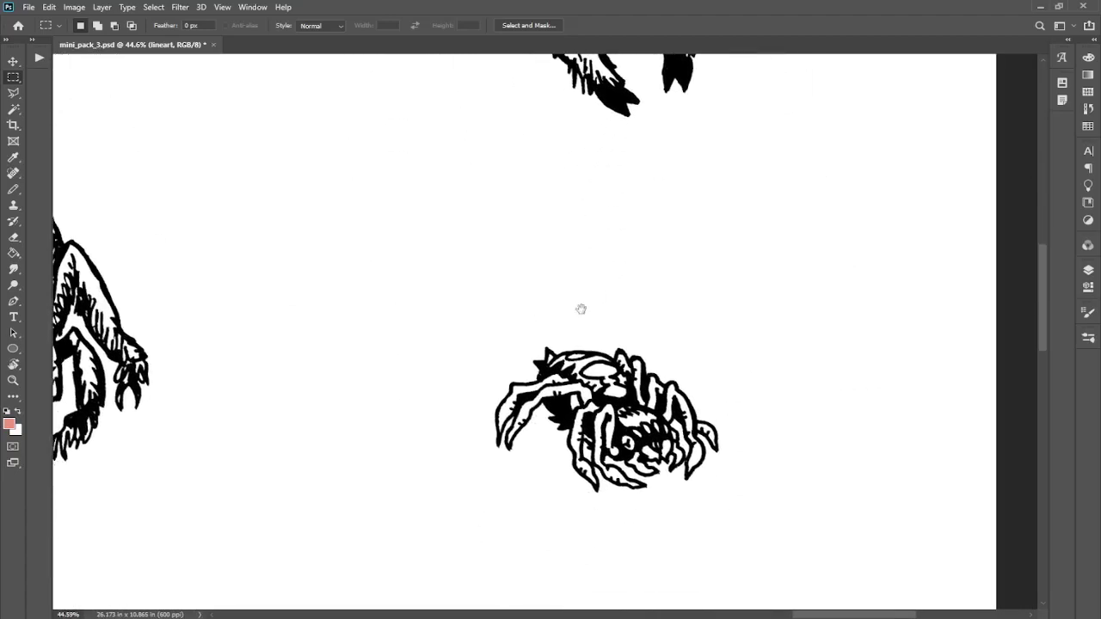
left_click_drag(288, 290, 844, 268)
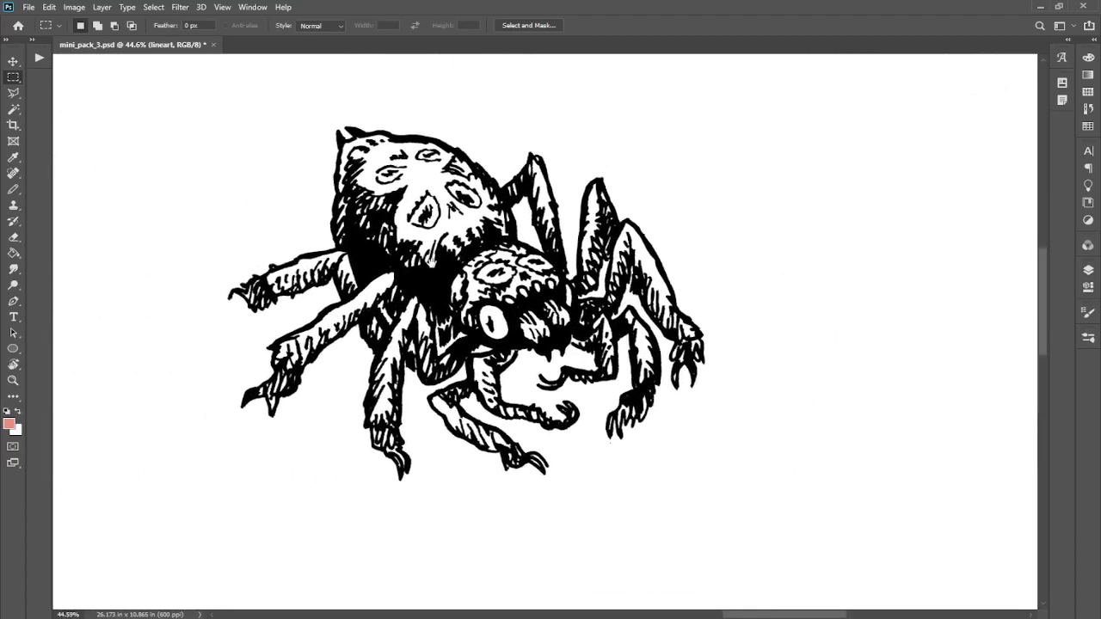
Step: Pan through the bees, bats, mushroom figure and skeleton, then down to the lizard warrior
left_click_drag(199, 263, 747, 285)
left_click_drag(292, 294, 748, 248)
left_click_drag(253, 252, 735, 267)
left_click_drag(166, 255, 736, 254)
left_click_drag(163, 318, 321, 312)
left_click_drag(210, 314, 763, 303)
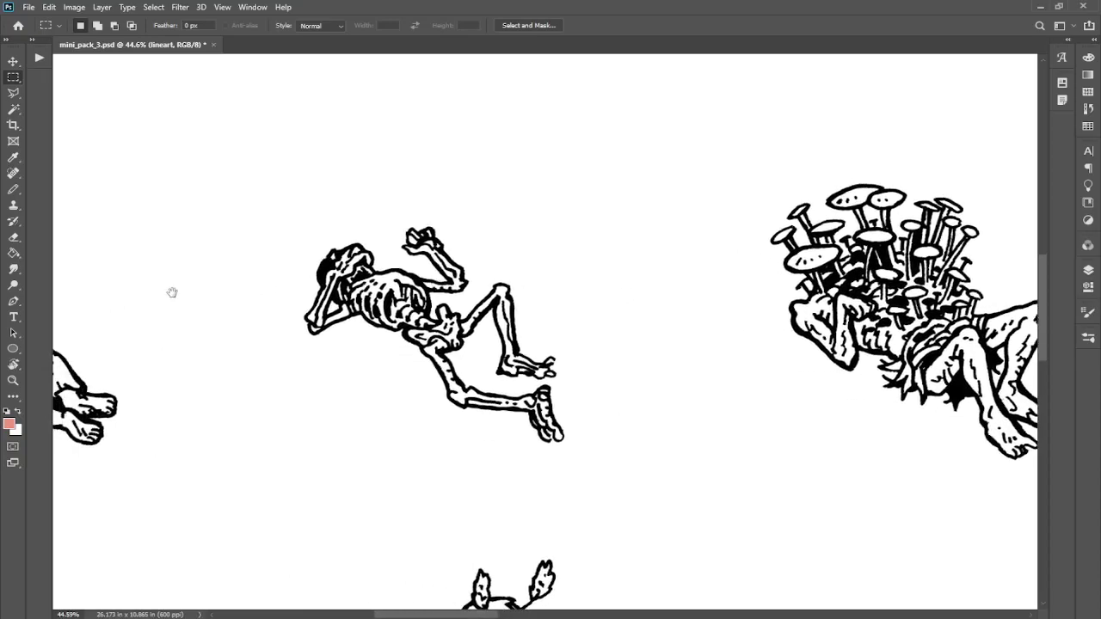
left_click_drag(172, 292, 596, 300)
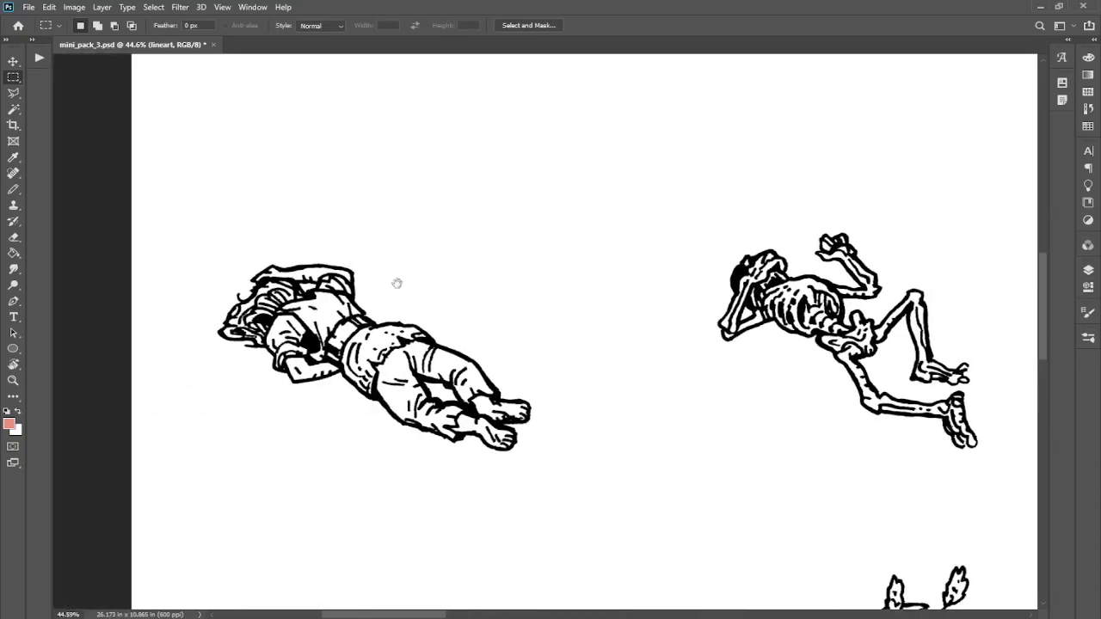
left_click_drag(566, 493, 560, 167)
left_click_drag(712, 419, 691, 307)
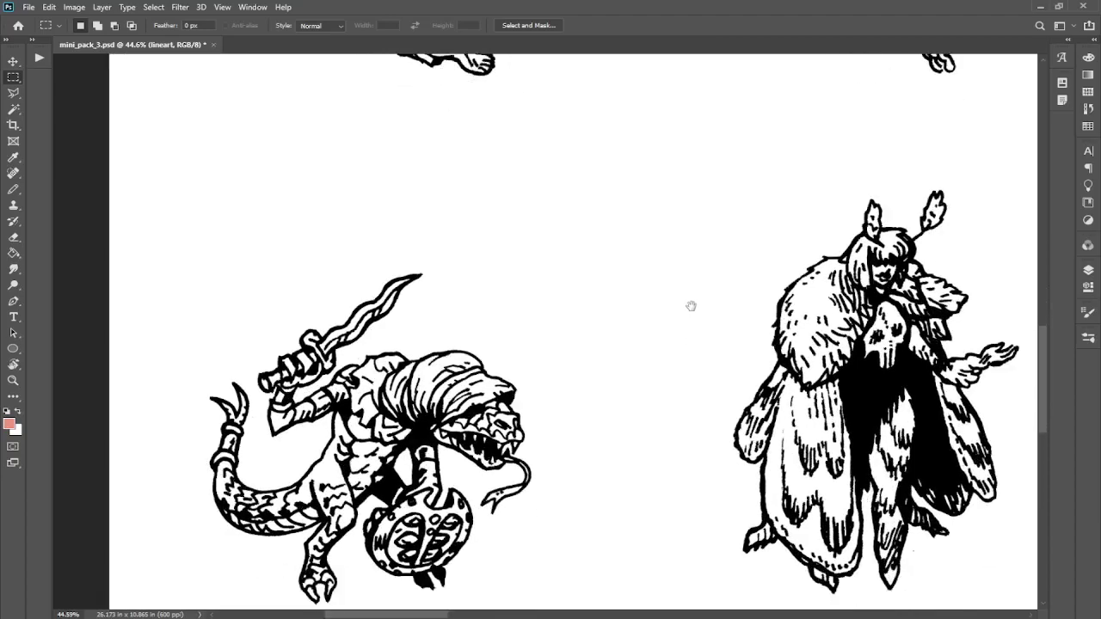
Step: Pan past the slime skeleton, serpent, dragon and hooked knight, then zoom to 71.8% on the skeleton
left_click_drag(852, 262, 215, 258)
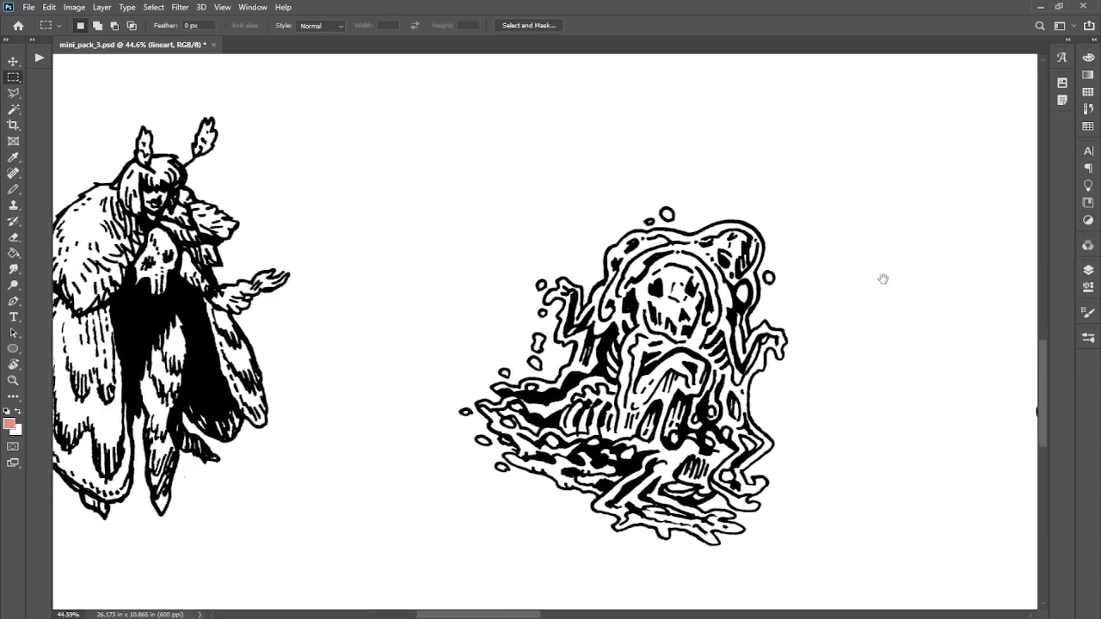
left_click_drag(890, 287, 339, 293)
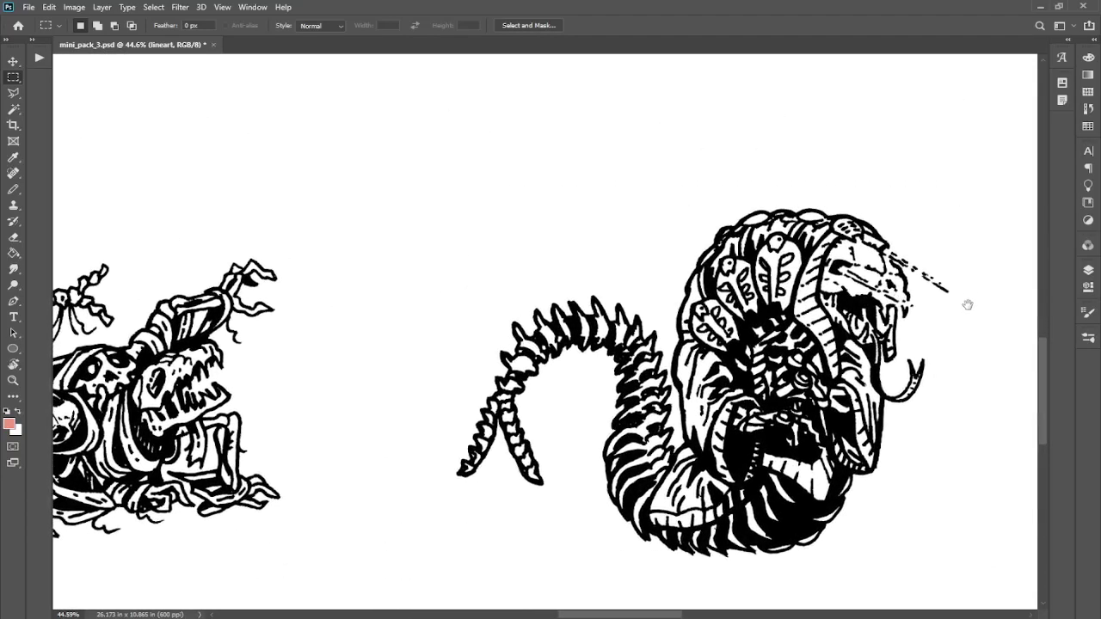
left_click_drag(966, 304, 327, 293)
left_click_drag(860, 327, 602, 315)
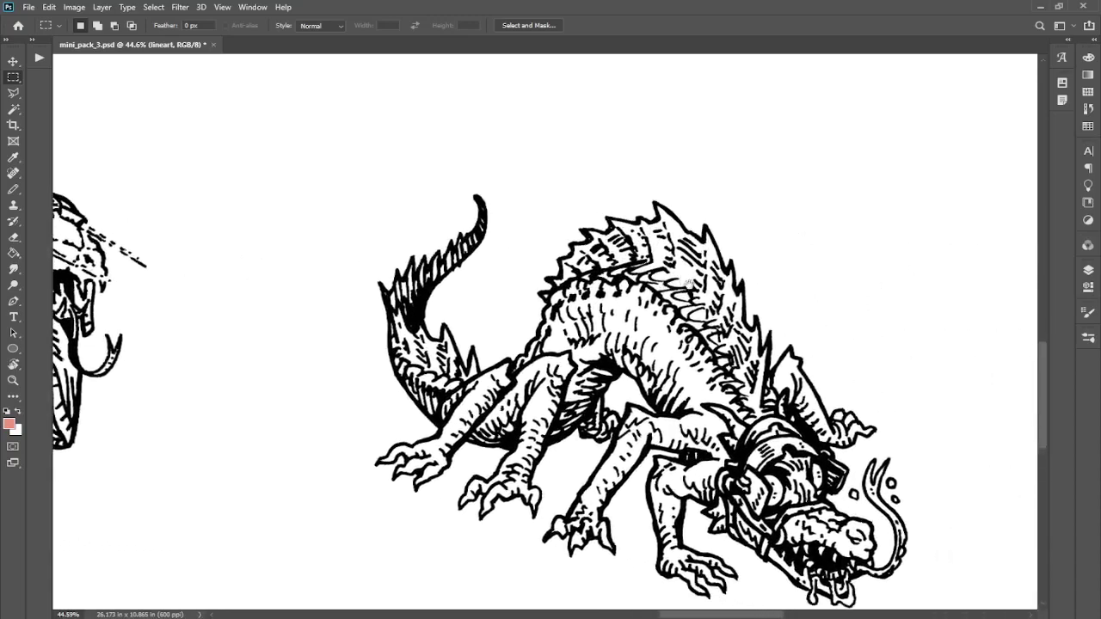
left_click_drag(126, 266, 59, 221)
left_click_drag(611, 248, 603, 245)
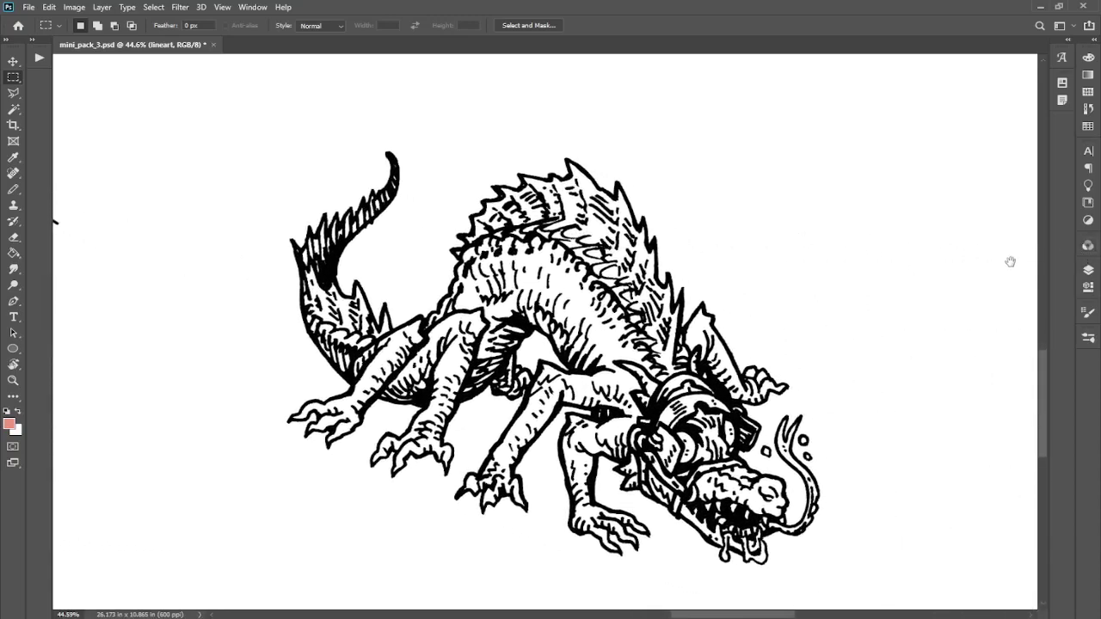
left_click_drag(1010, 262, 602, 263)
left_click_drag(912, 359, 800, 295)
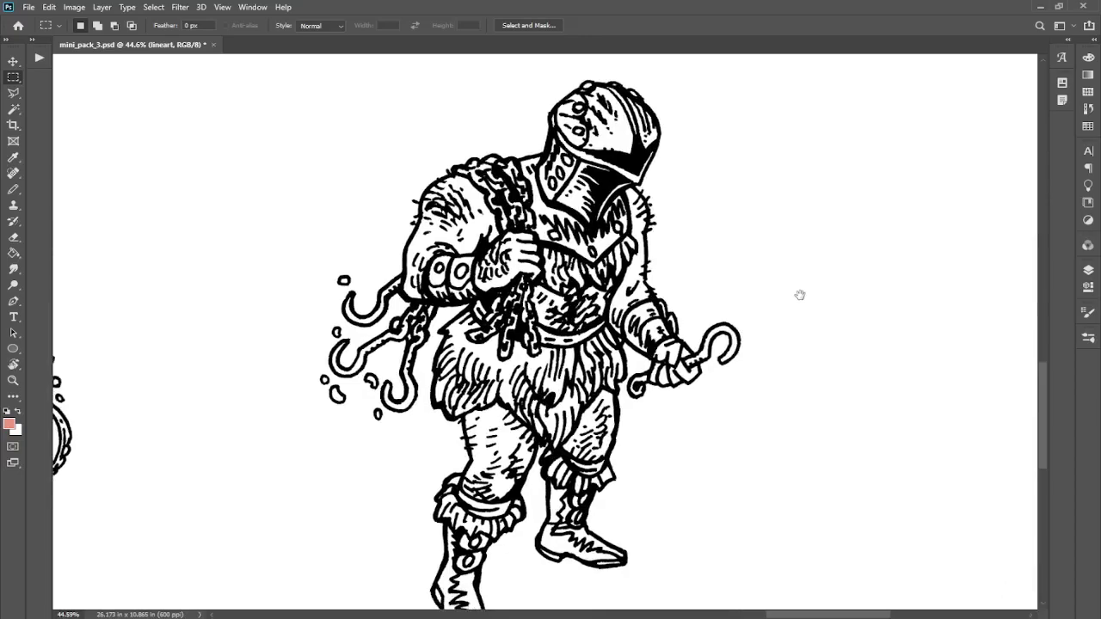
left_click_drag(232, 189, 628, 402)
mouse_move(237, 322)
left_mouse_down()
mouse_move(465, 388)
mouse_move(889, 445)
left_mouse_up()
mouse_move(358, 506)
left_mouse_down()
mouse_move(388, 457)
mouse_move(693, 429)
mouse_move(647, 369)
left_mouse_up()
scroll(619, 345, "up", 2)
scroll(618, 346, "up", 3)
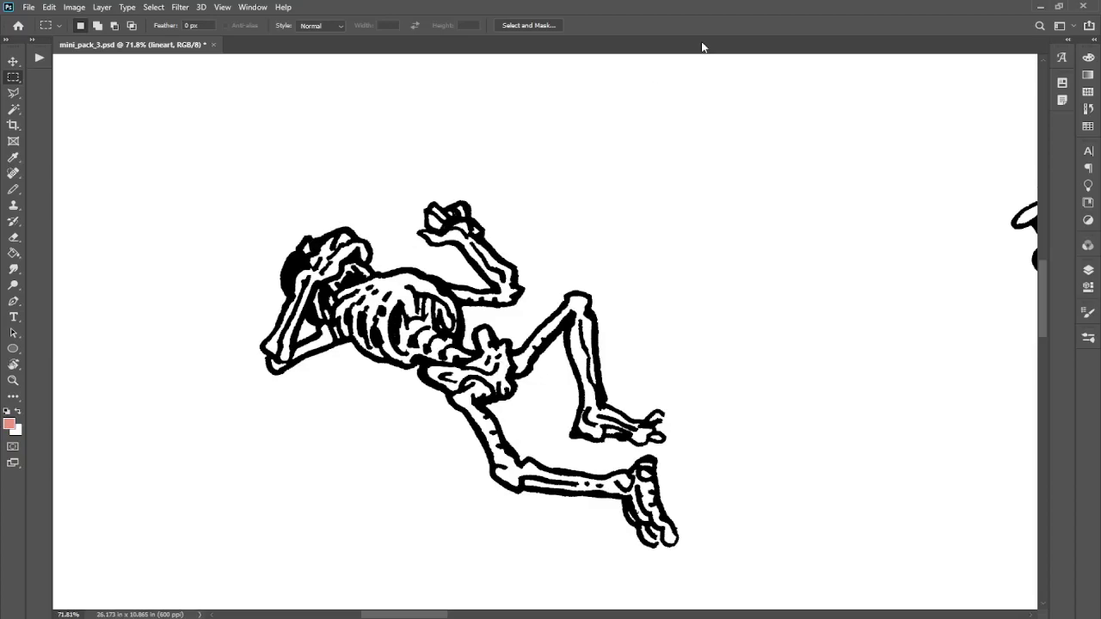
Step: With the Pencil active and the view zoomed in, add a new empty layer above the line art
key("b")
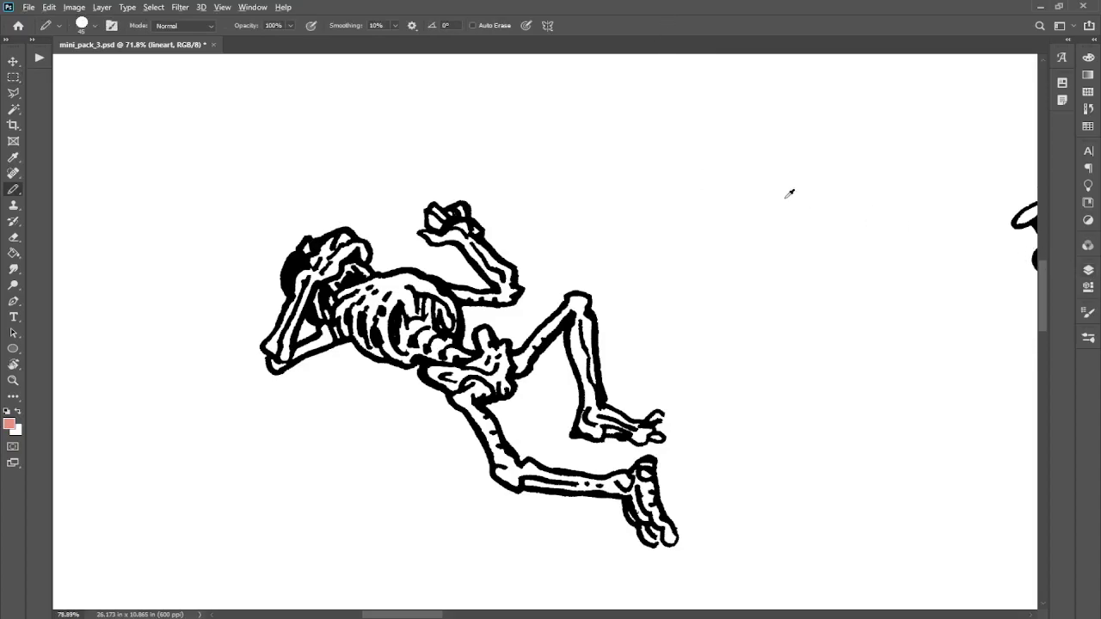
scroll(777, 202, "up", 1)
scroll(753, 218, "up", 5)
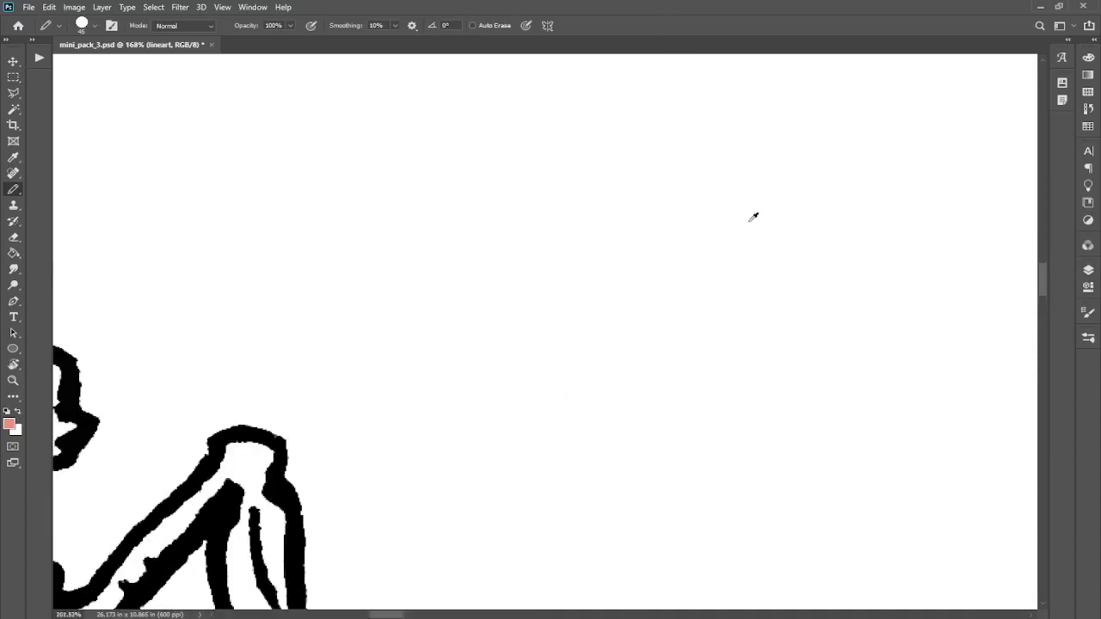
left_click(1094, 272)
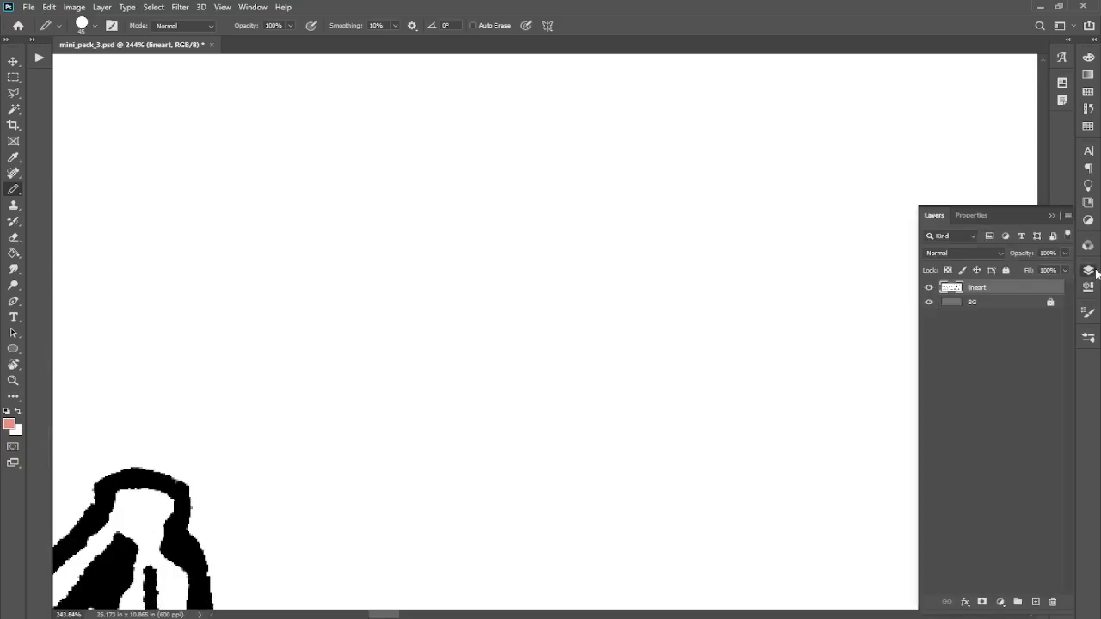
left_click(1037, 603)
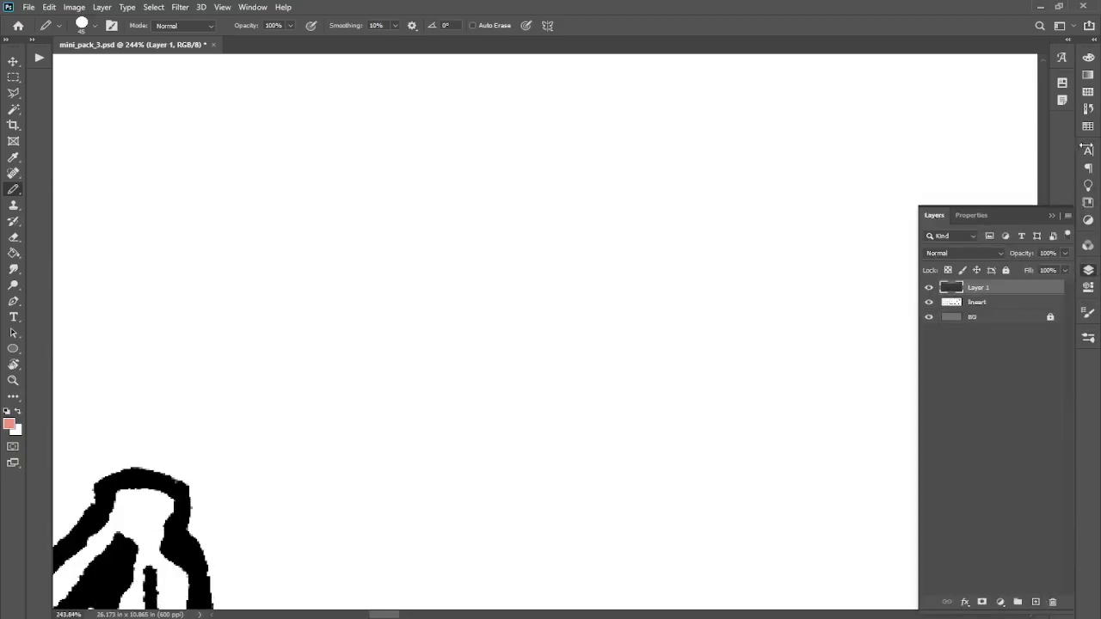
Step: Stamp overlapping red, yellow and cyan test dabs from Swatches, then choose the Brush Tool
left_click(1088, 126)
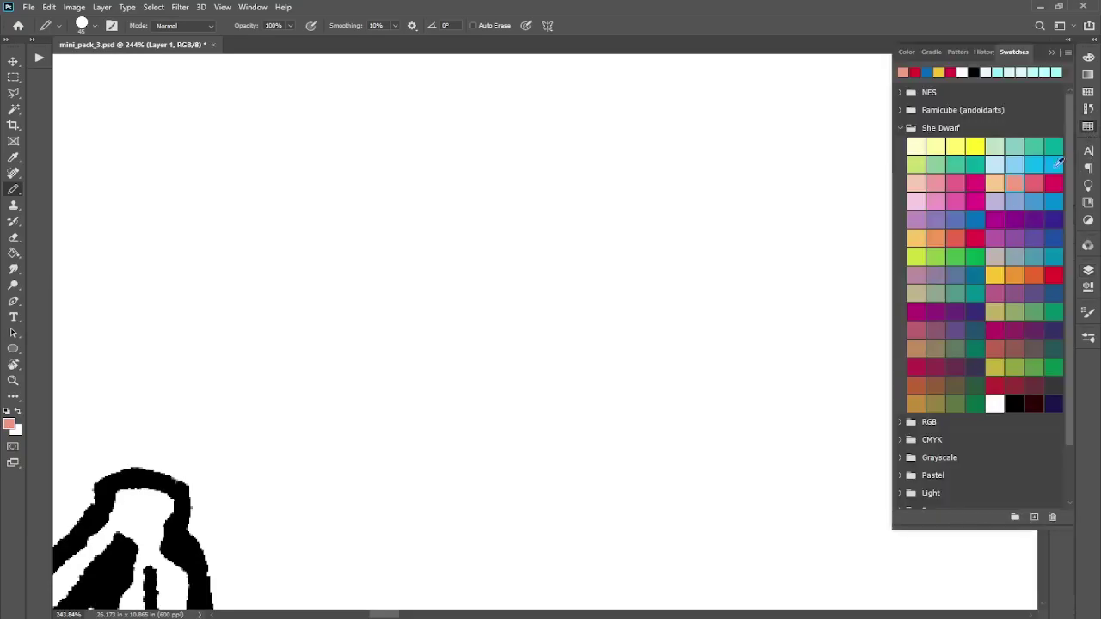
left_click(975, 238)
left_click(388, 267)
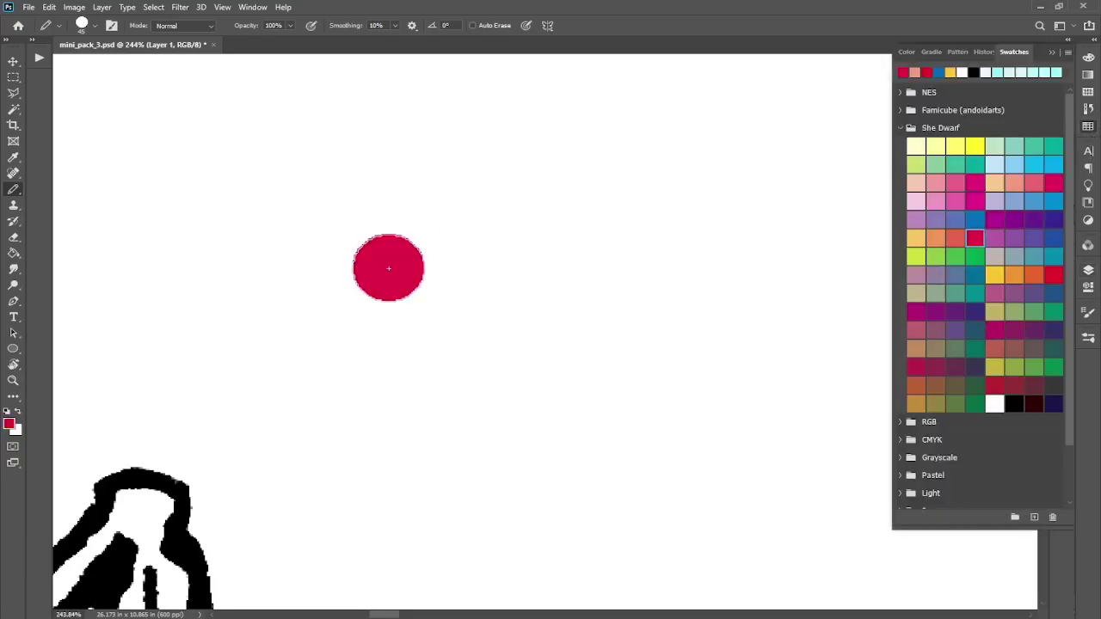
left_click(978, 148)
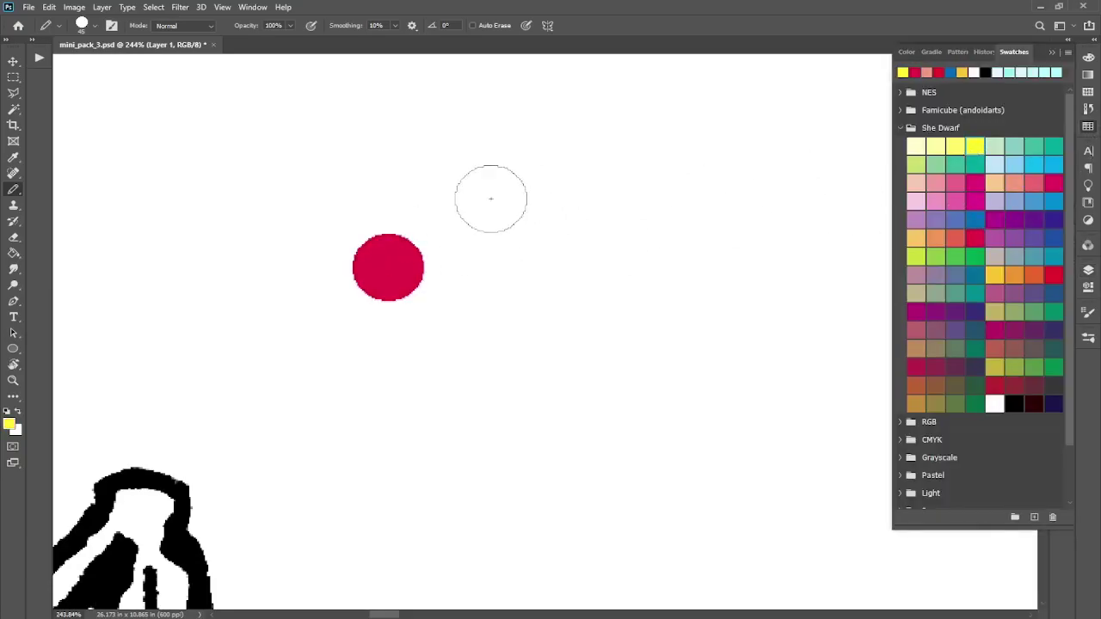
left_click(423, 224)
left_click(1054, 163)
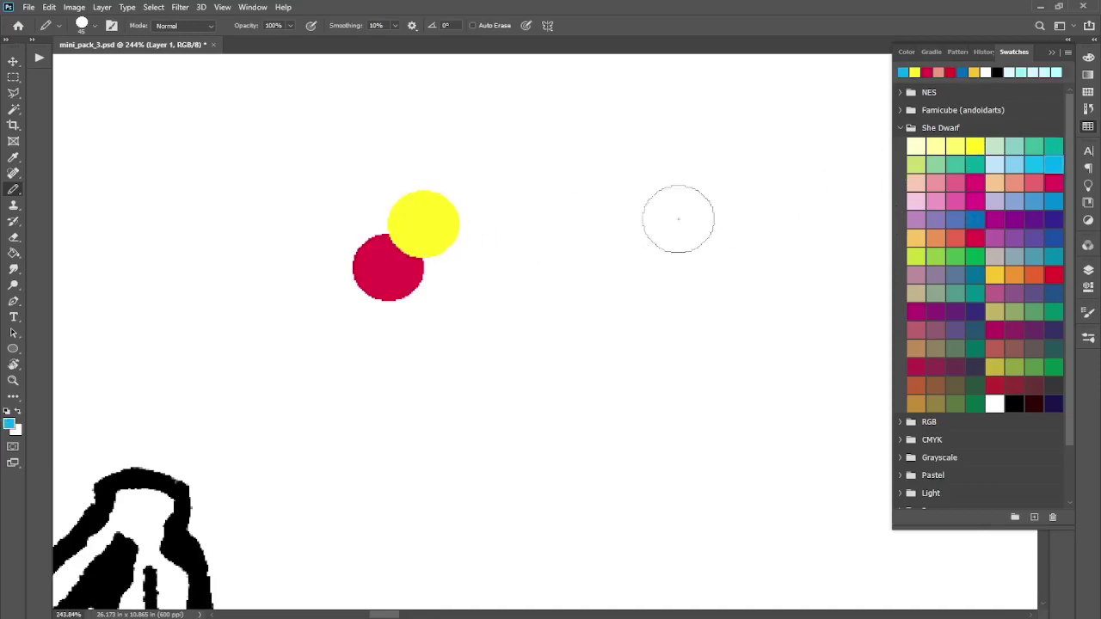
left_click(441, 267)
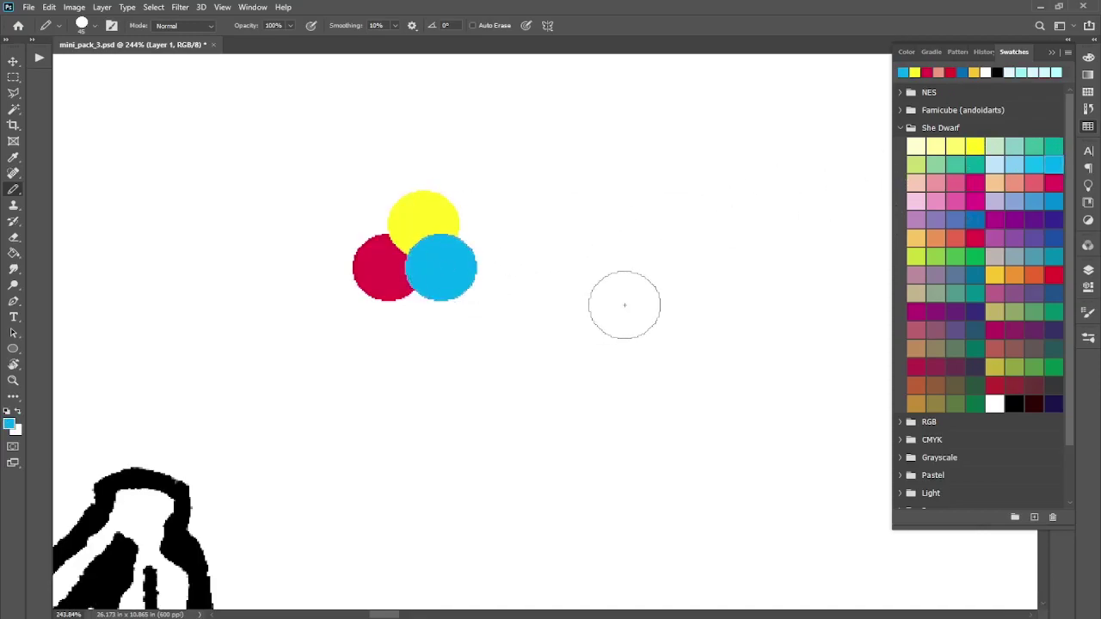
right_click(13, 191)
left_click(69, 186)
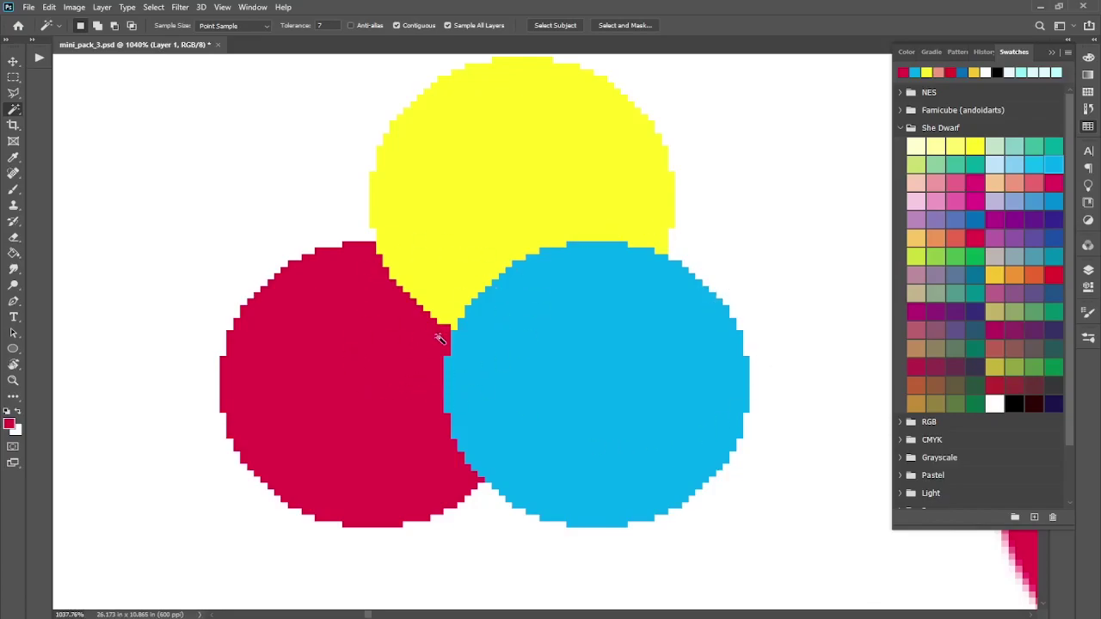
Step: Bring the hard-edged pixel circles into view and uncheck Anti-alias in the Magic Wand options
scroll(684, 313, "down", 5)
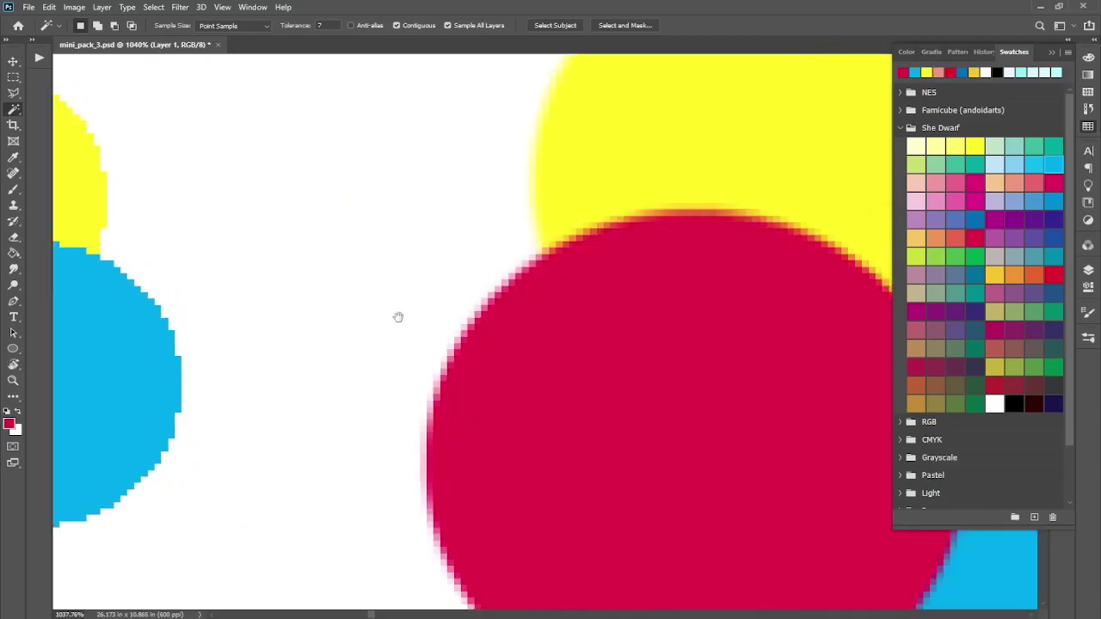
scroll(531, 361, "right", 3)
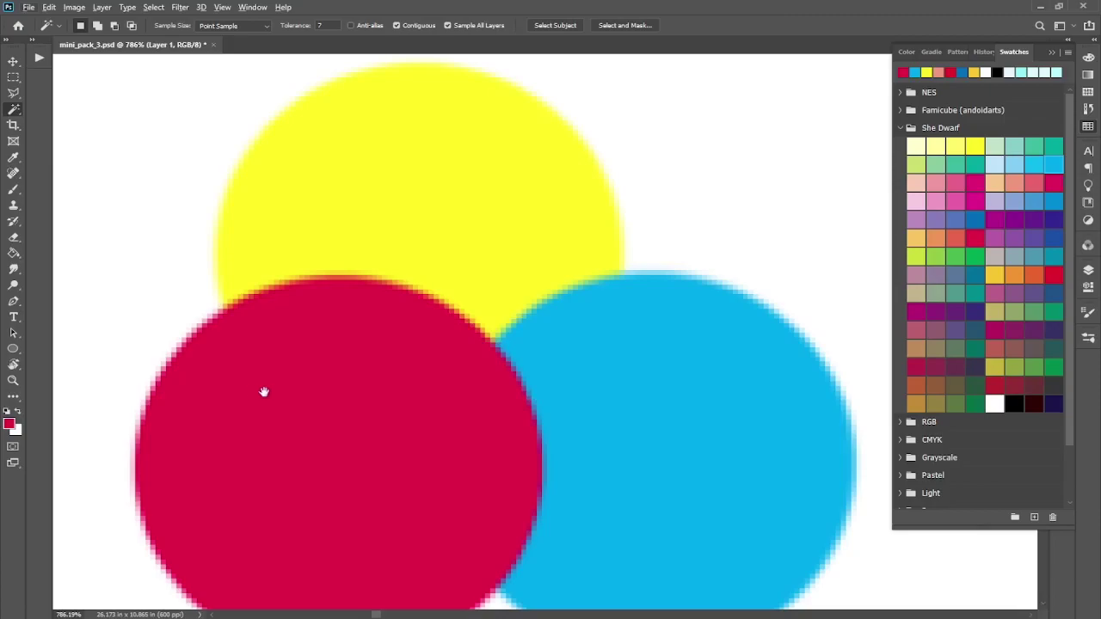
left_click_drag(195, 341, 533, 325)
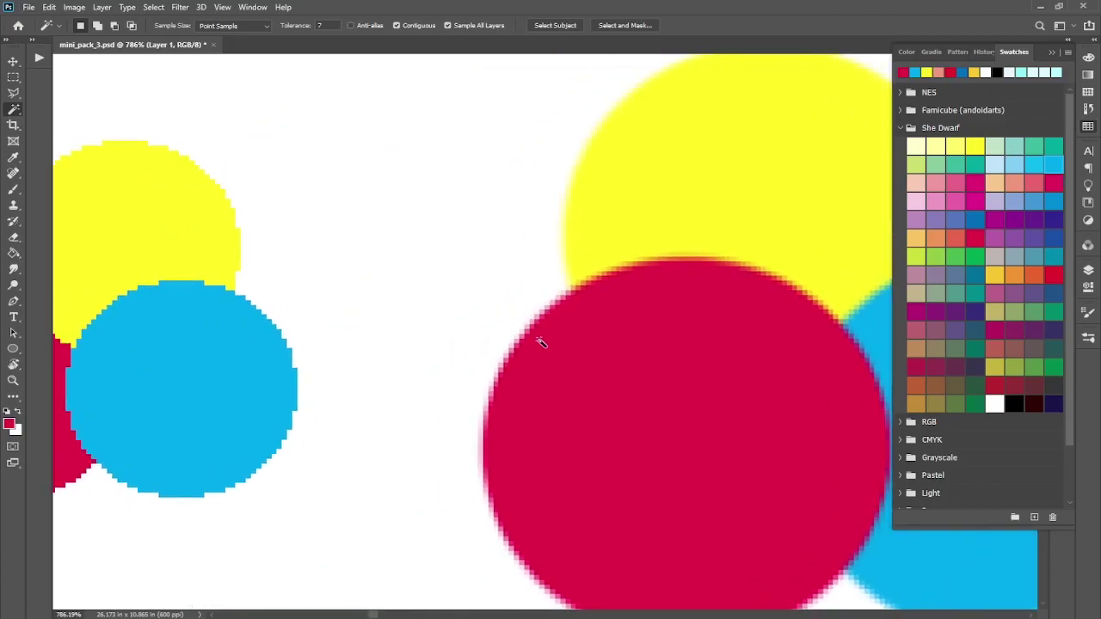
scroll(540, 343, "down", 3)
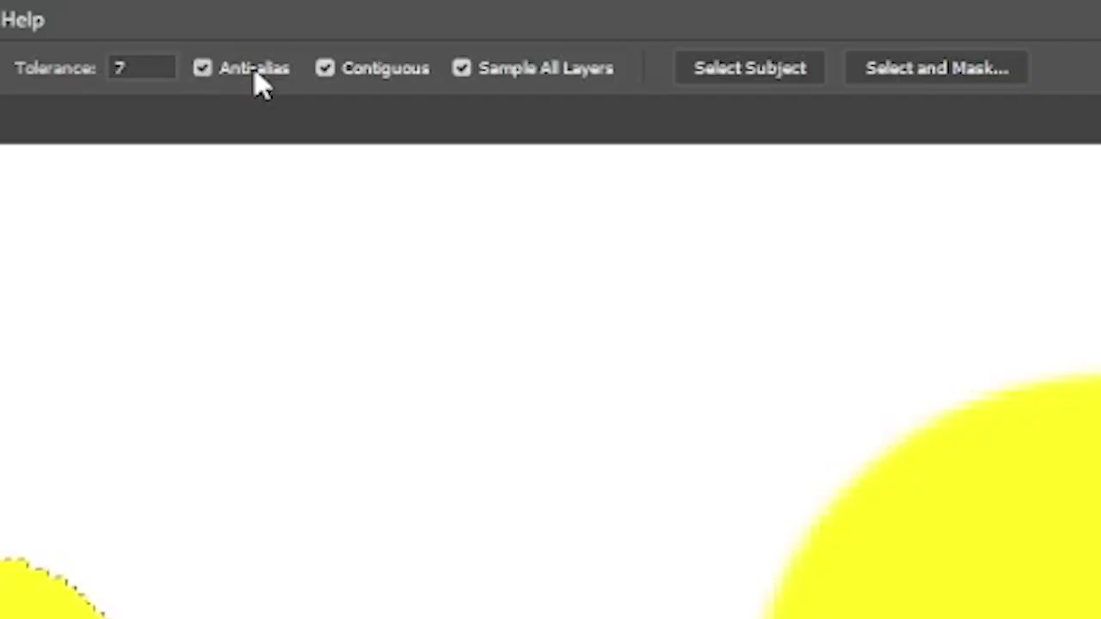
left_click(371, 29)
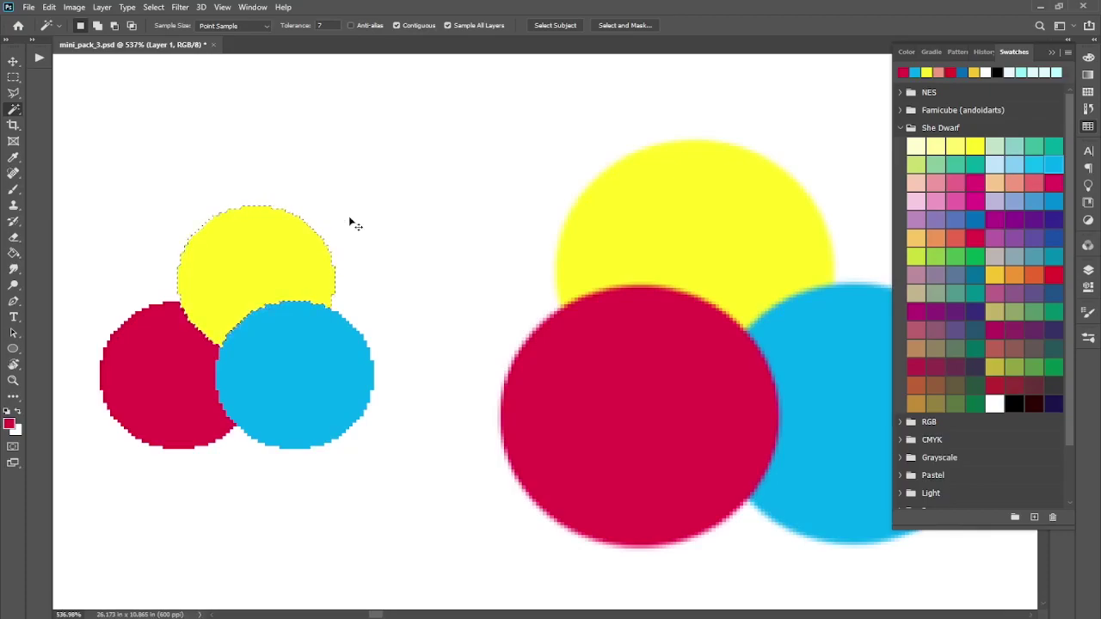
Step: Set Lightness to -100 on the hard yellow circle, then on the soft yellow circle
key("ctrl+u")
left_click_drag(515, 274, 448, 271)
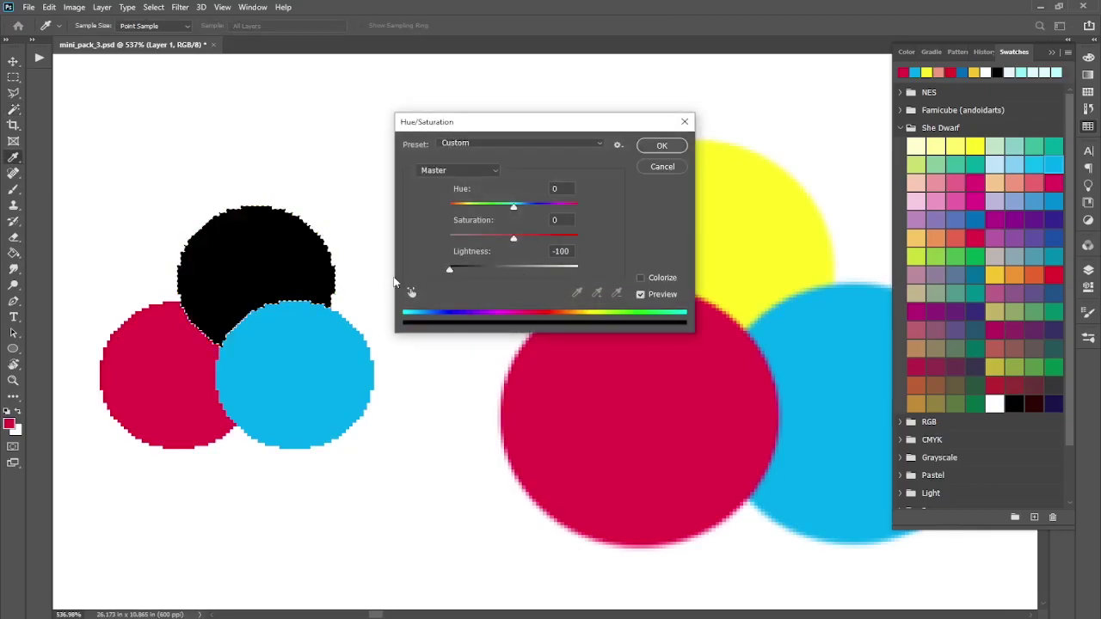
left_click(664, 147)
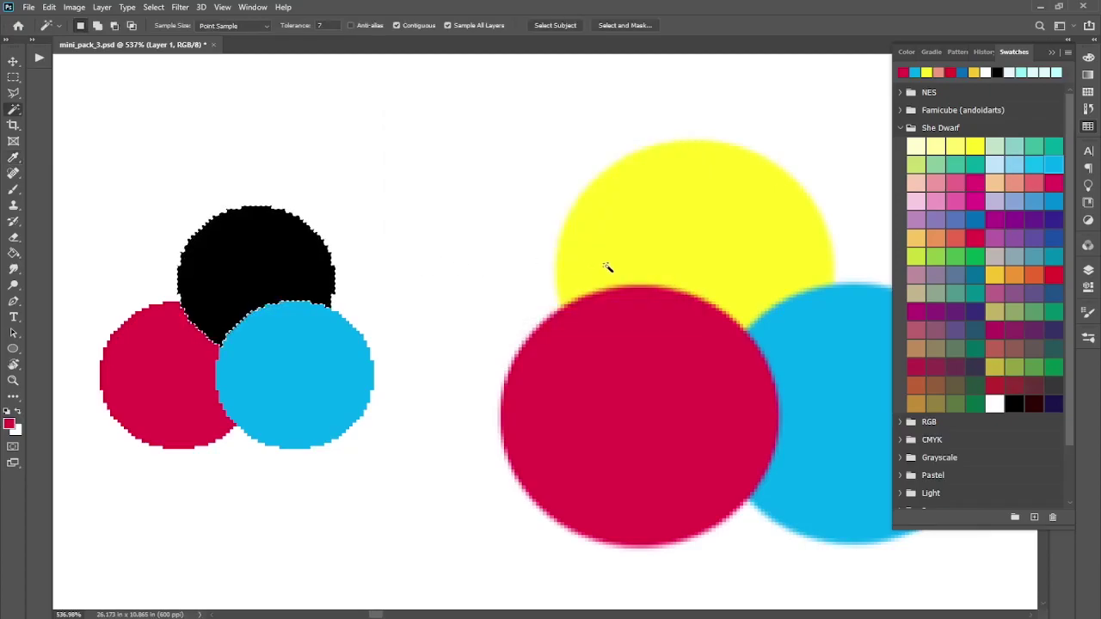
left_click(711, 260)
key("ctrl+u")
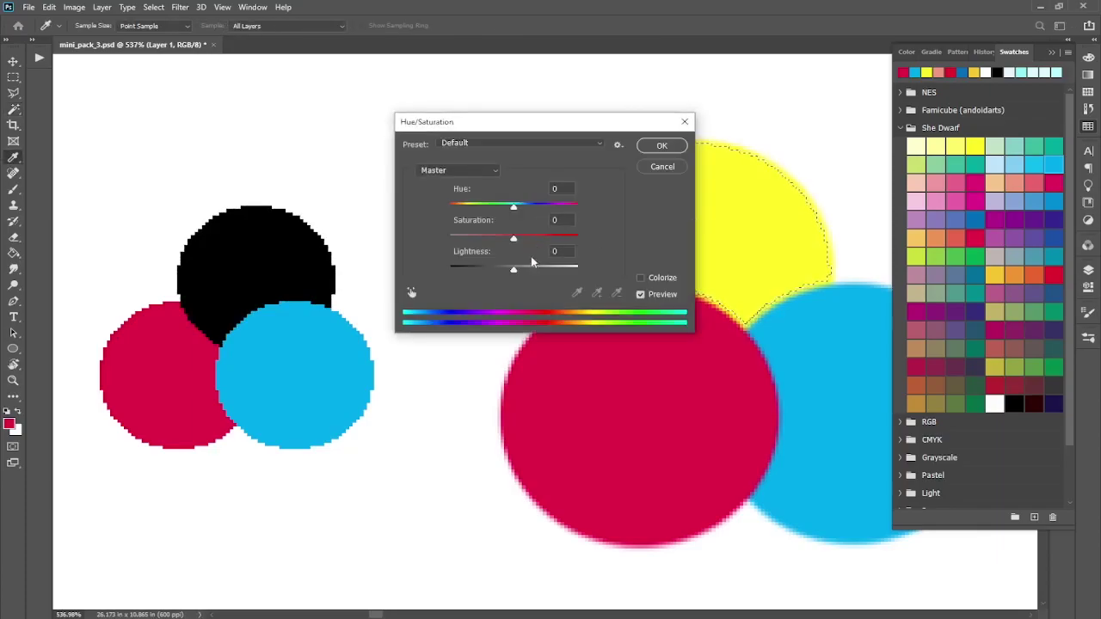
left_click_drag(513, 272, 397, 272)
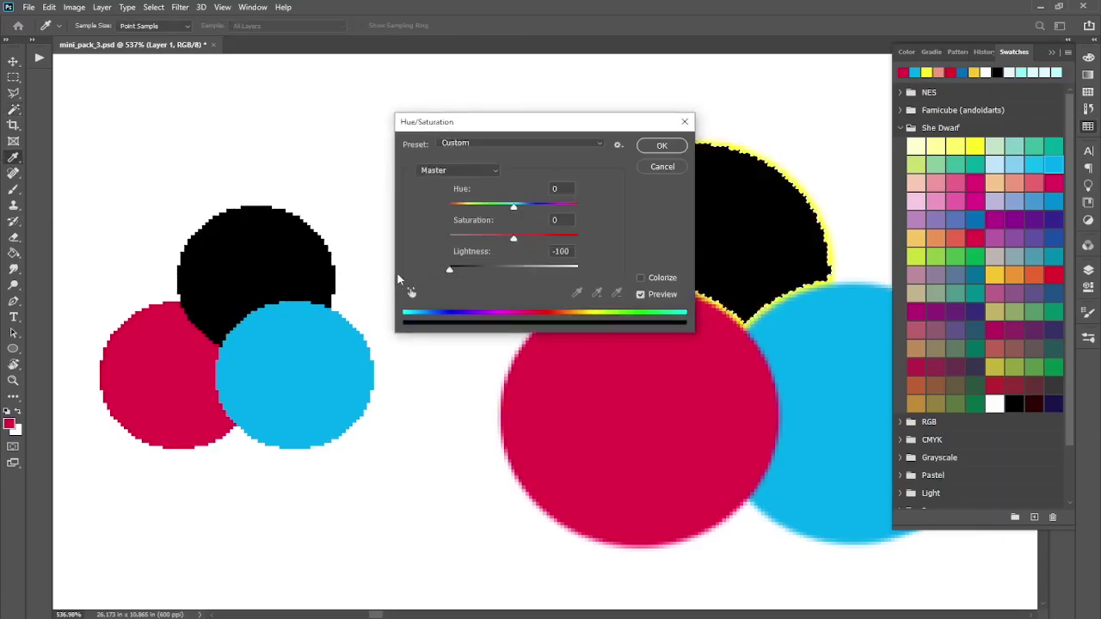
left_click(663, 146)
Step: Blacken the soft red and blue circles, then the hard red and blue ones, at Lightness -100
scroll(750, 297, "up", 5)
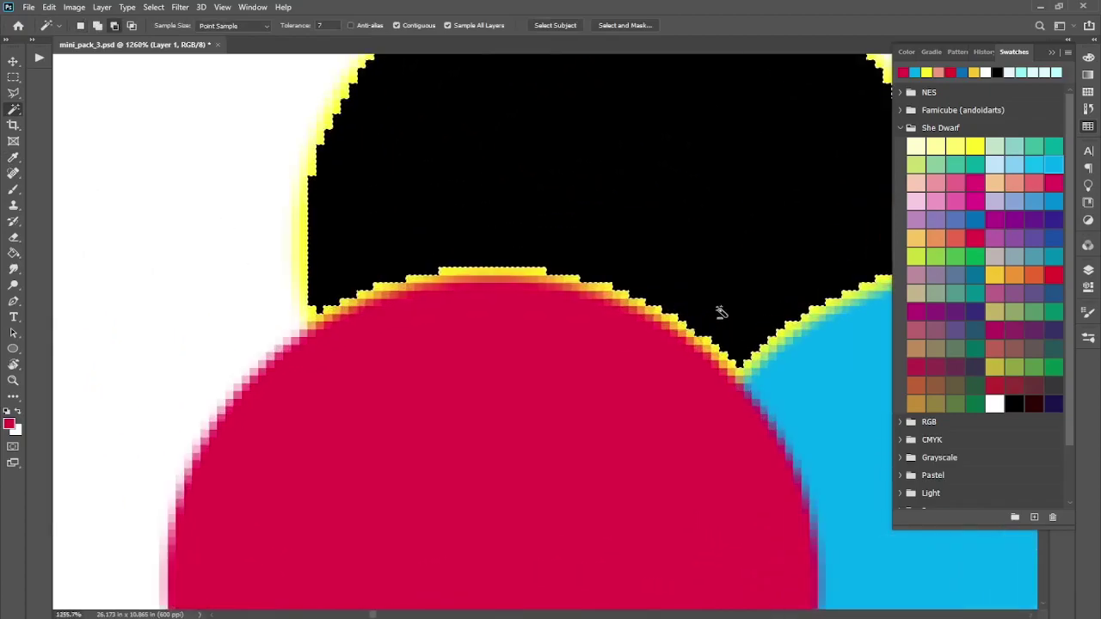
scroll(721, 303, "down", 5)
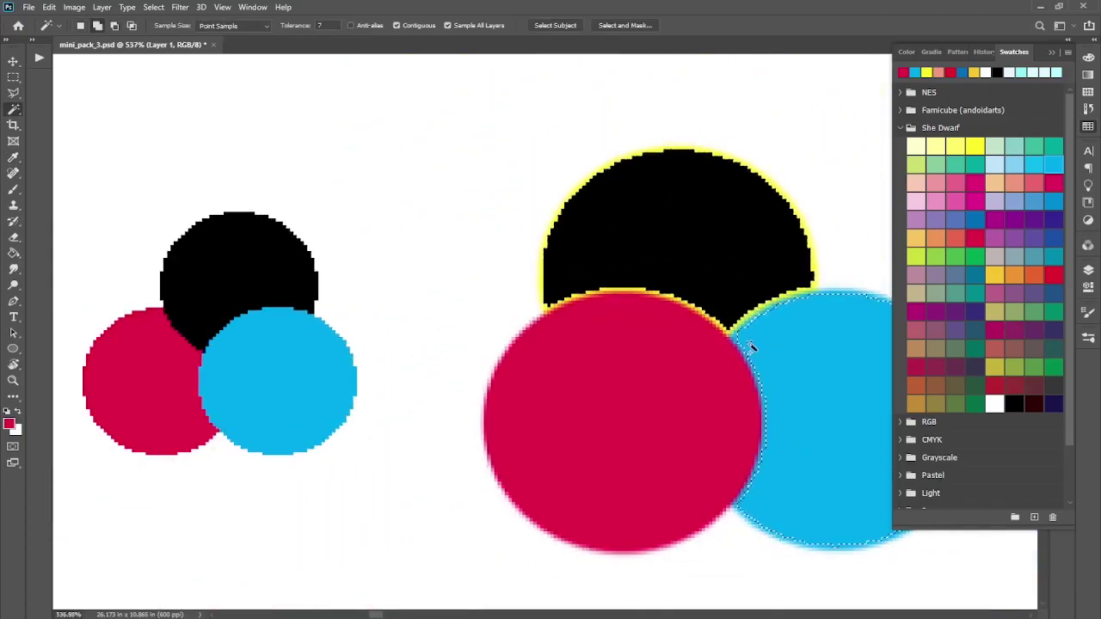
left_click(674, 364)
key("ctrl+u")
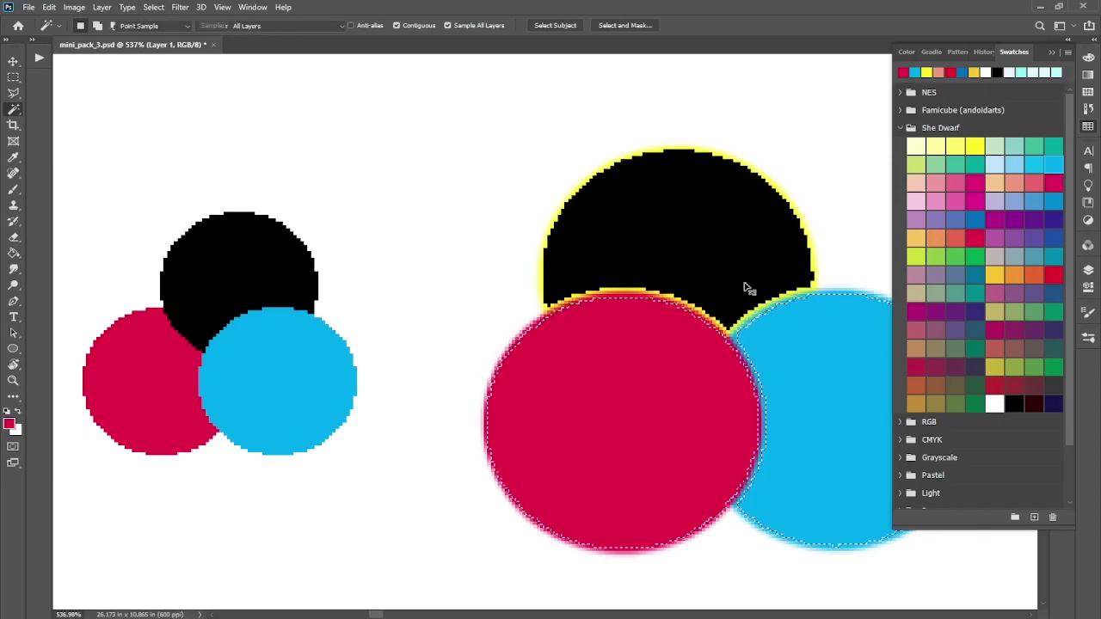
left_click_drag(513, 269, 449, 269)
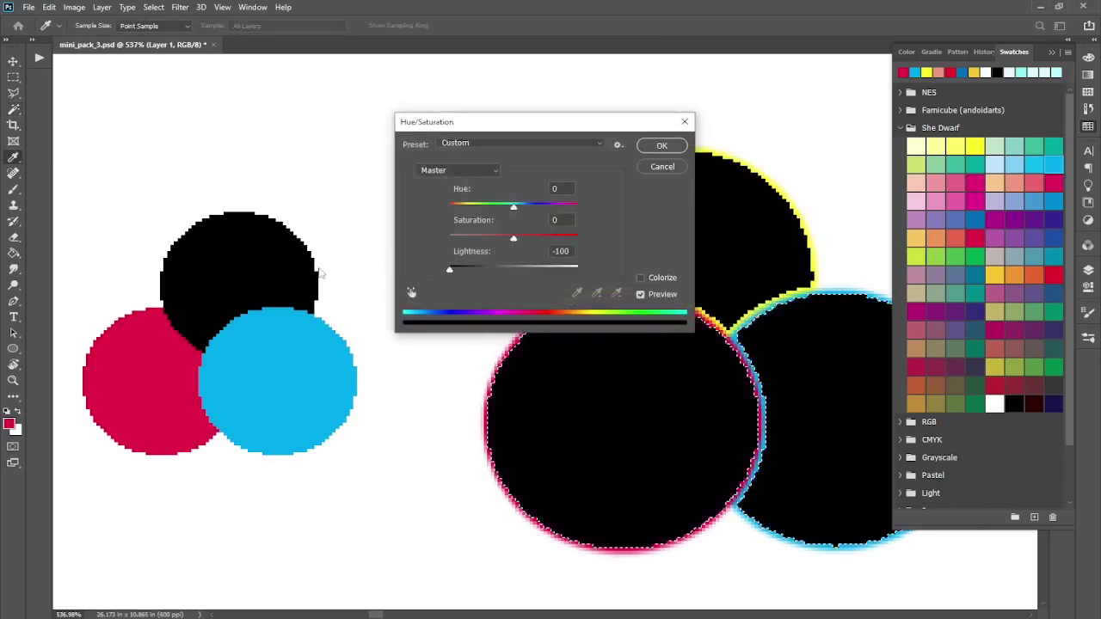
left_click(679, 147)
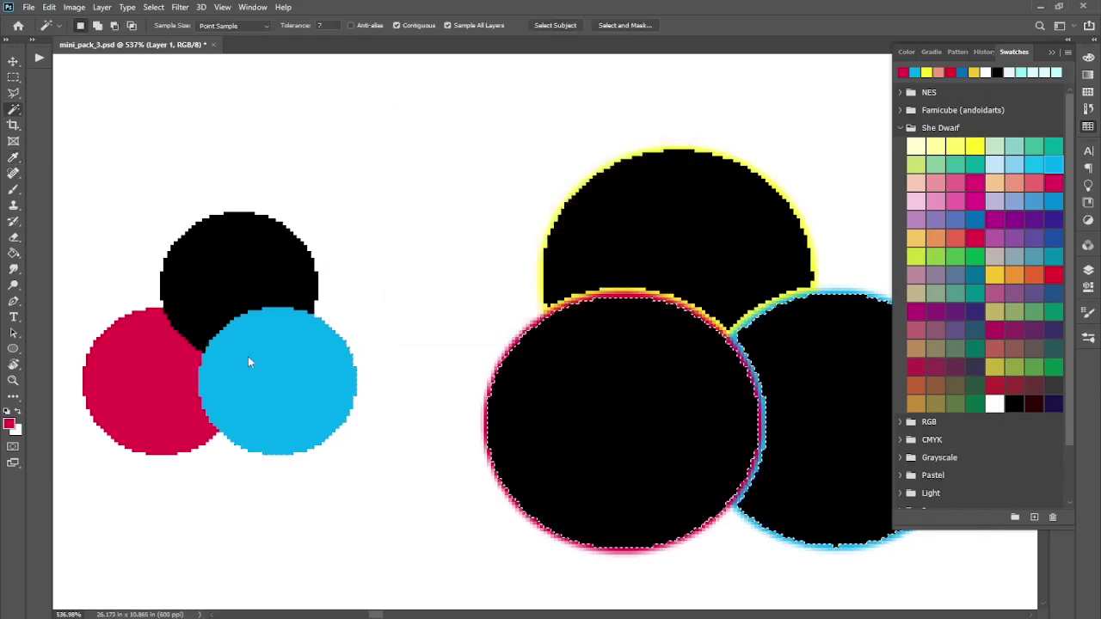
left_click(248, 356)
left_click(157, 370, "shift")
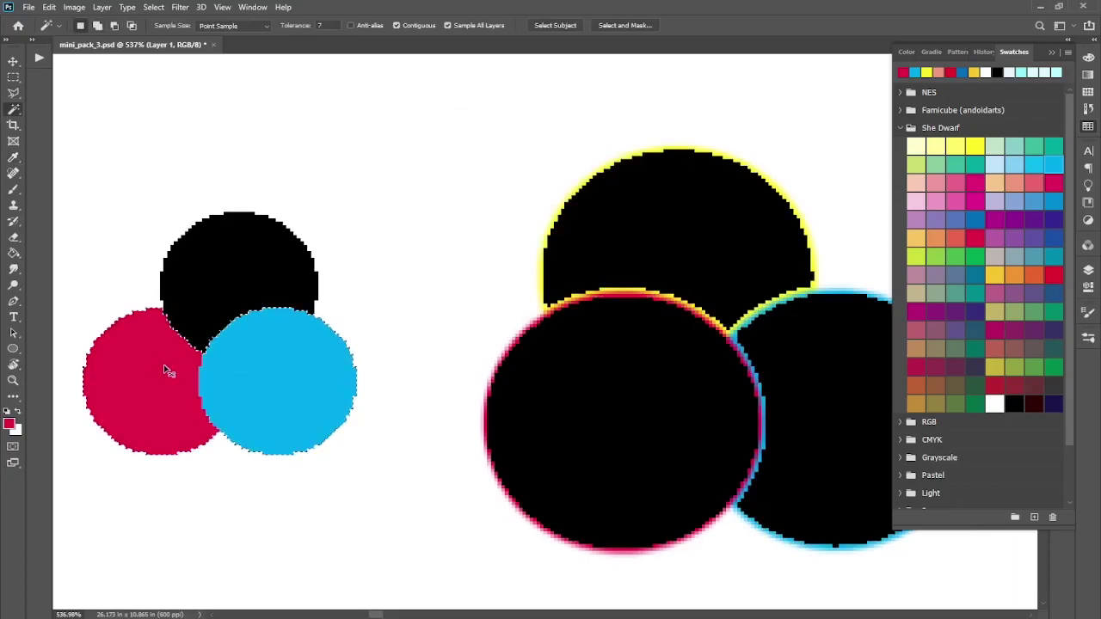
key("ctrl+u")
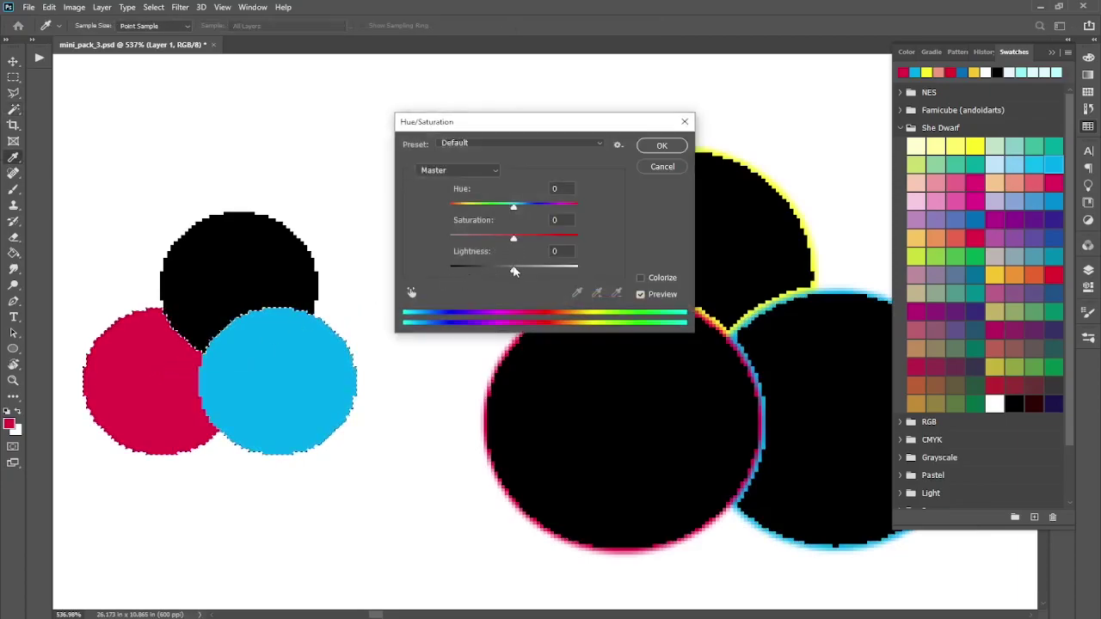
left_click_drag(513, 270, 391, 240)
left_click(662, 145)
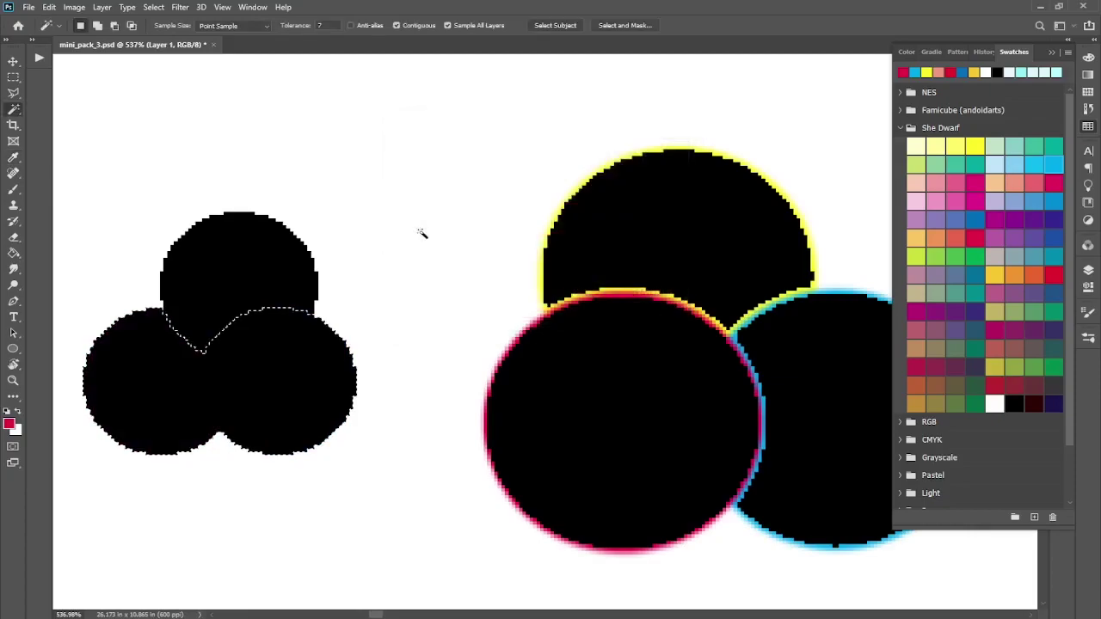
Step: Deselect, then zoom between the black pixel circles and the fringed junction of the soft circles
key("m")
key("ctrl+d")
scroll(198, 344, "up", 4)
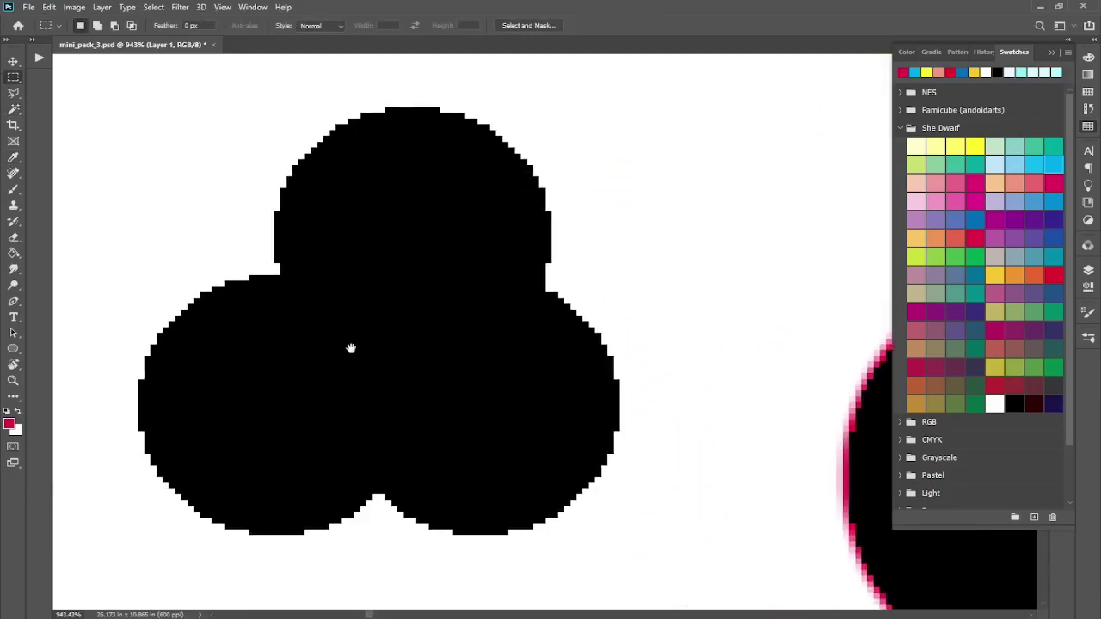
scroll(327, 346, "up", 2)
scroll(431, 332, "down", 1)
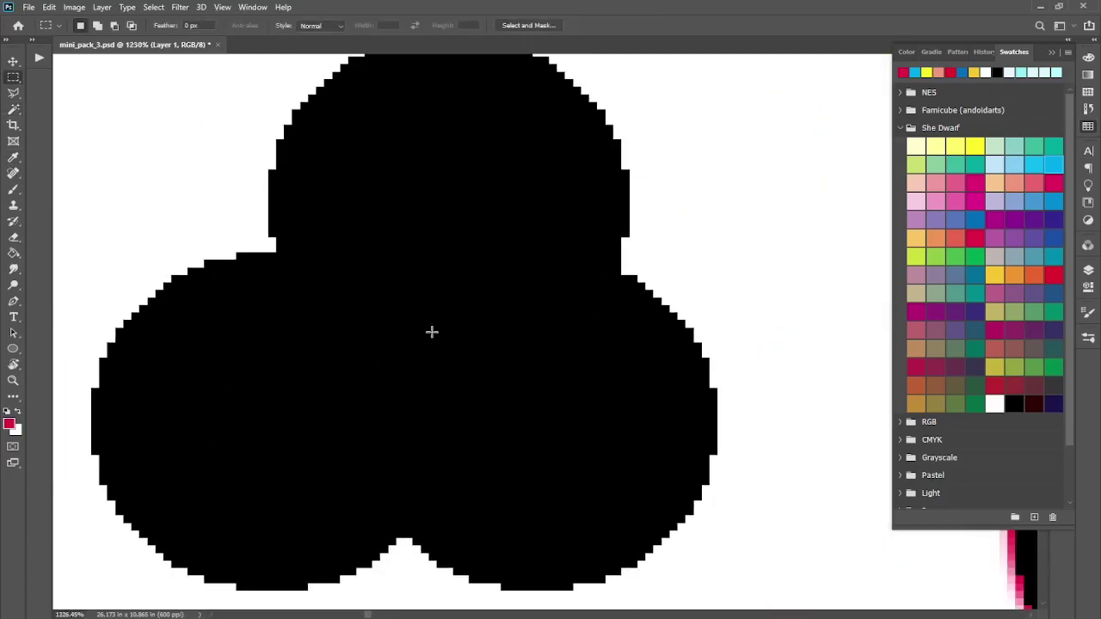
scroll(513, 343, "down", 4)
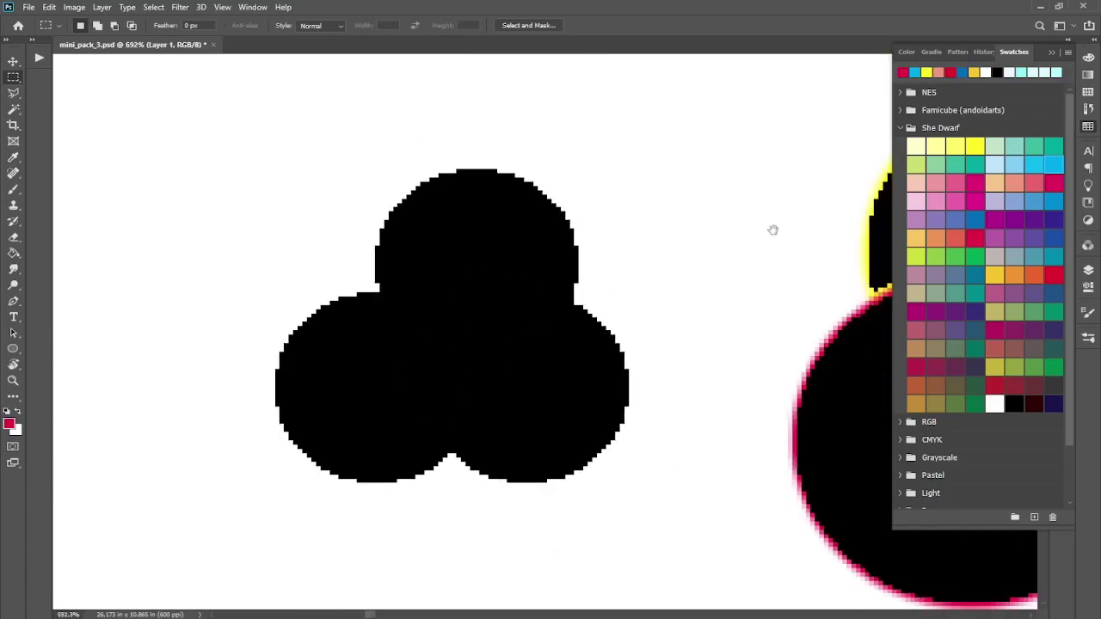
left_click_drag(795, 227, 216, 197)
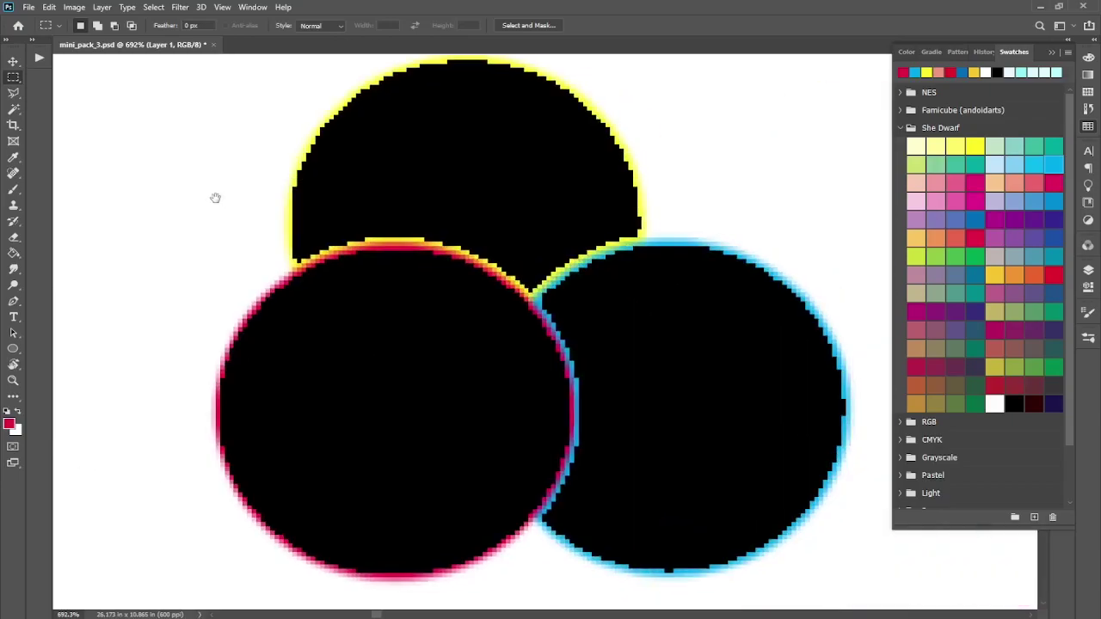
scroll(551, 225, "up", 4)
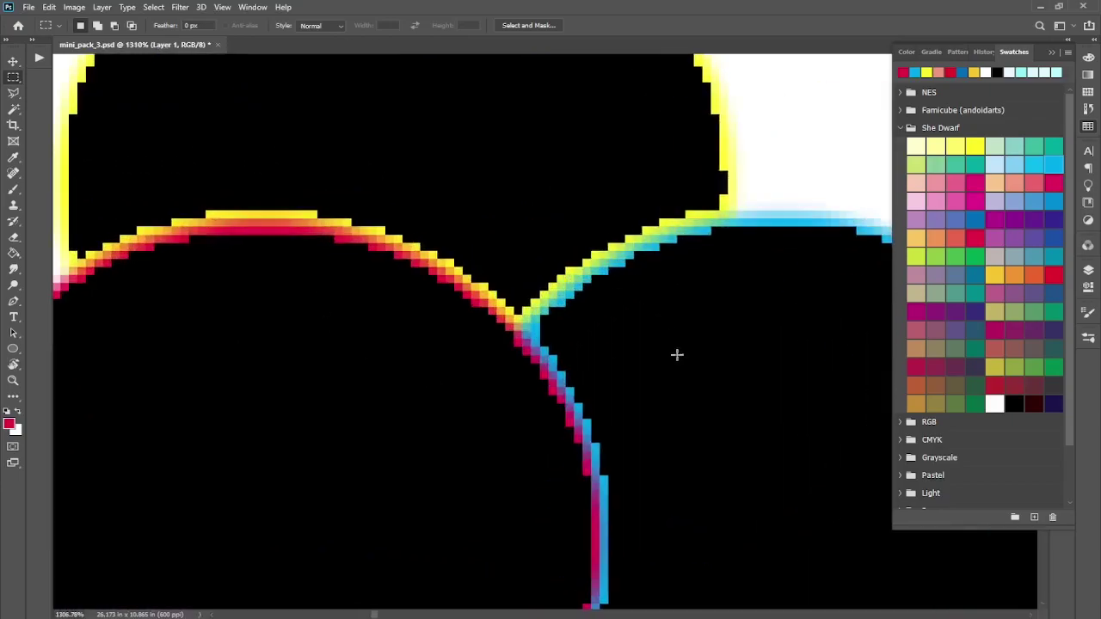
scroll(508, 335, "up", 3)
scroll(617, 319, "down", 4)
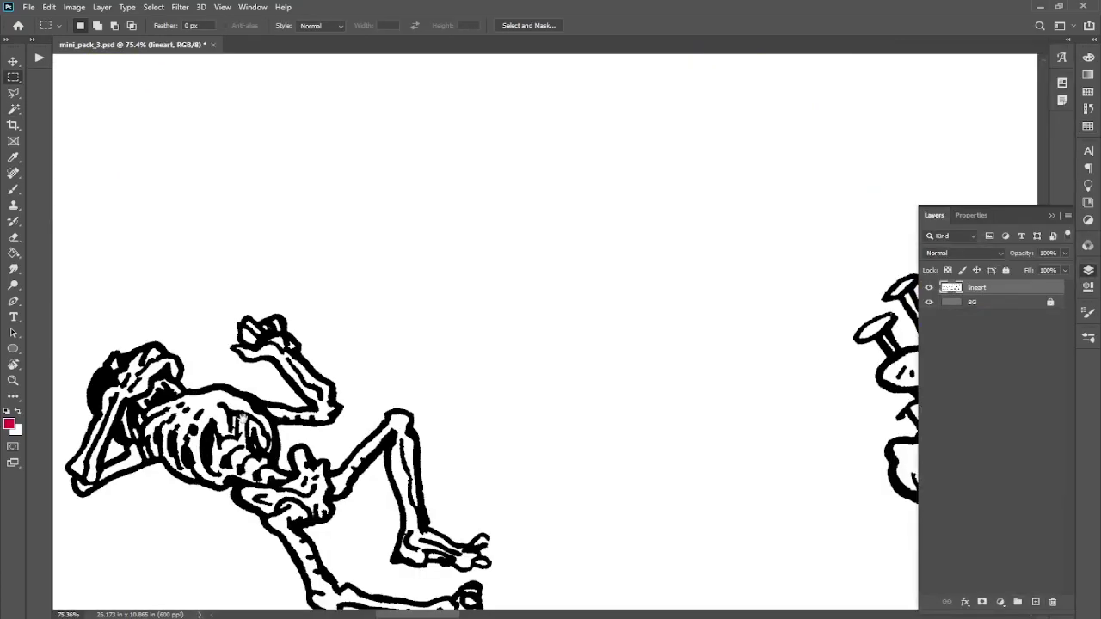
Step: Add a new layer, move it below lineart and rename it 'flats'
scroll(467, 352, "left", 6)
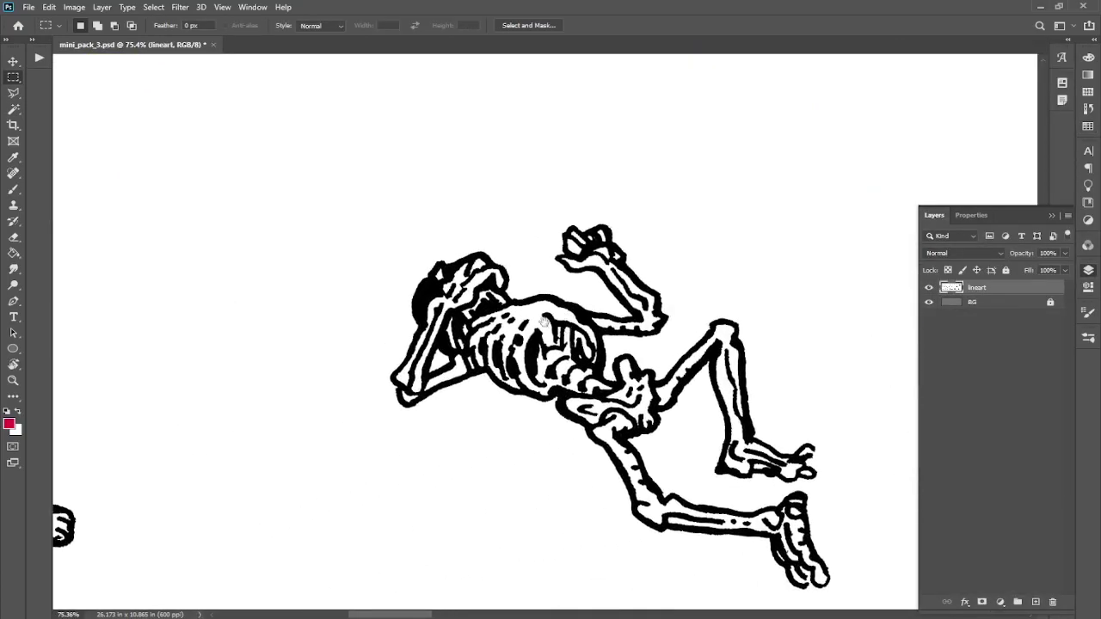
scroll(507, 320, "right", 2)
left_click_drag(509, 322, 437, 297)
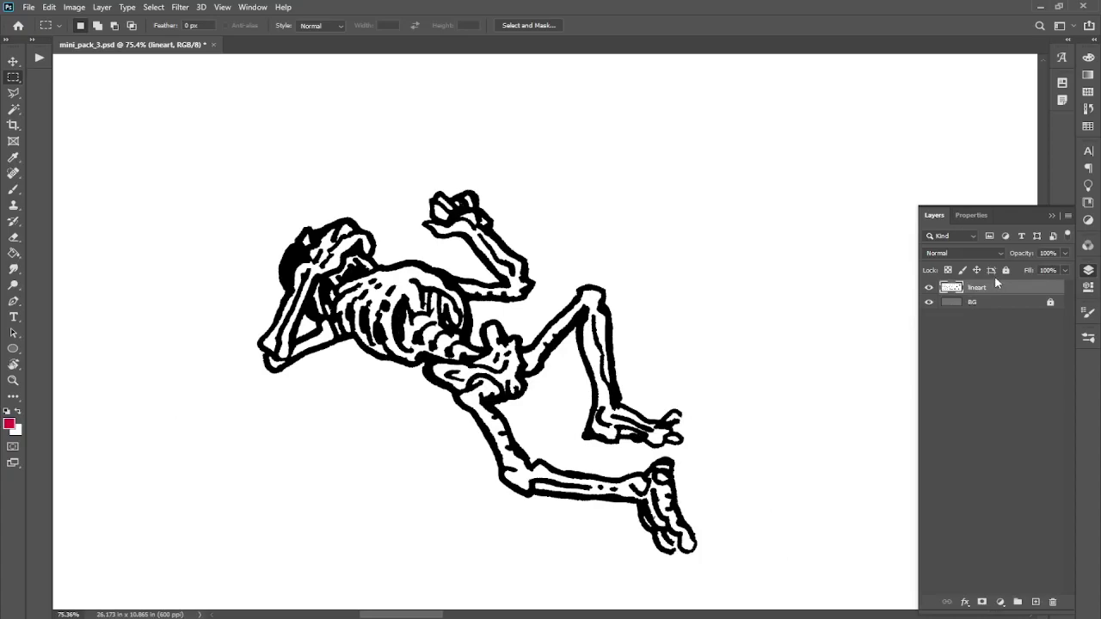
left_click(1036, 603)
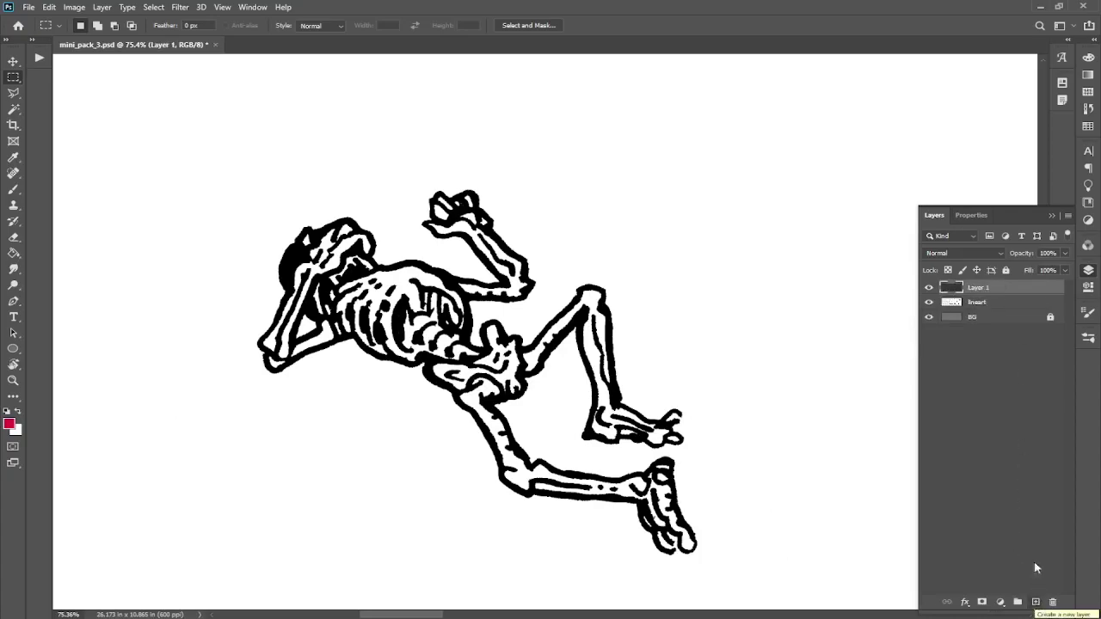
left_click_drag(1000, 287, 1007, 302)
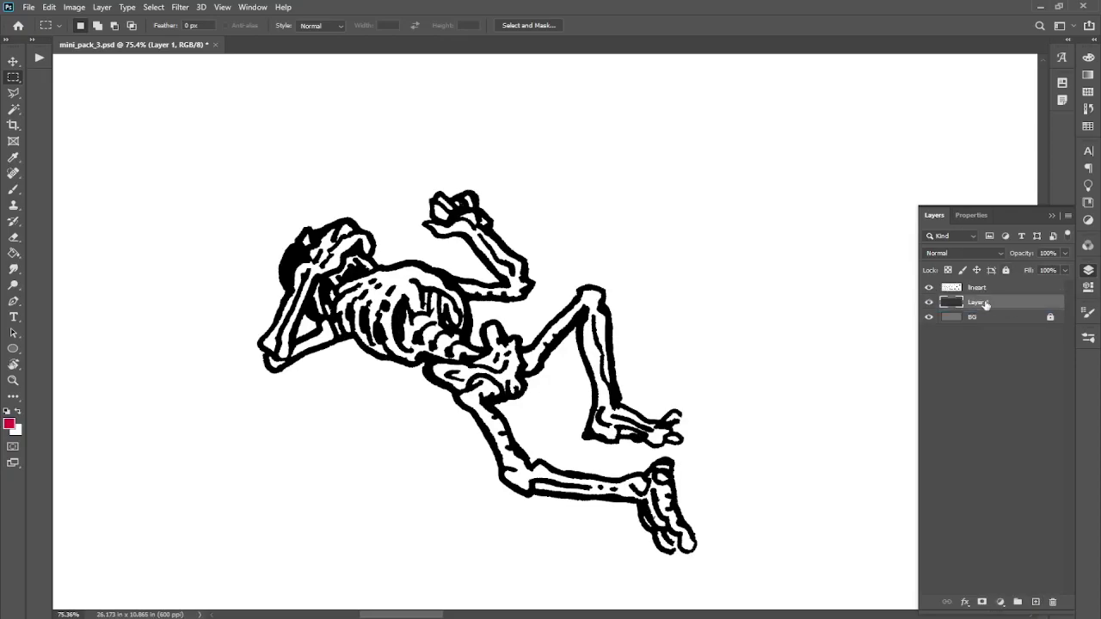
double_click(986, 303)
key("BackSpace")
type("flats")
key("Return")
Step: Retype 'flats' as the name of Layer 1 in the Layers panel
key("g")
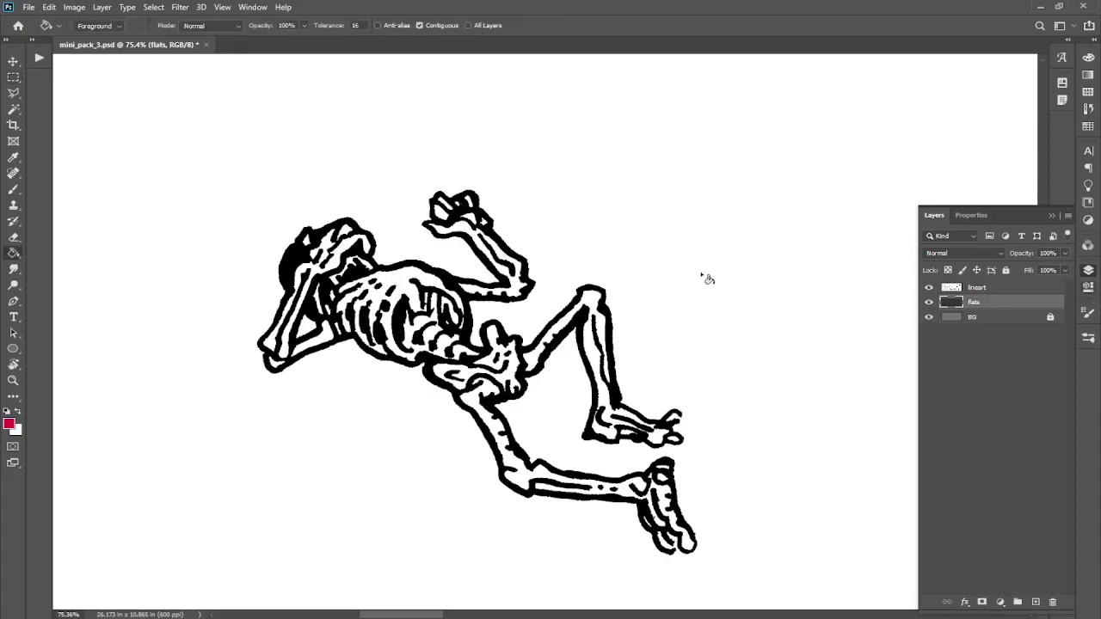
key("b")
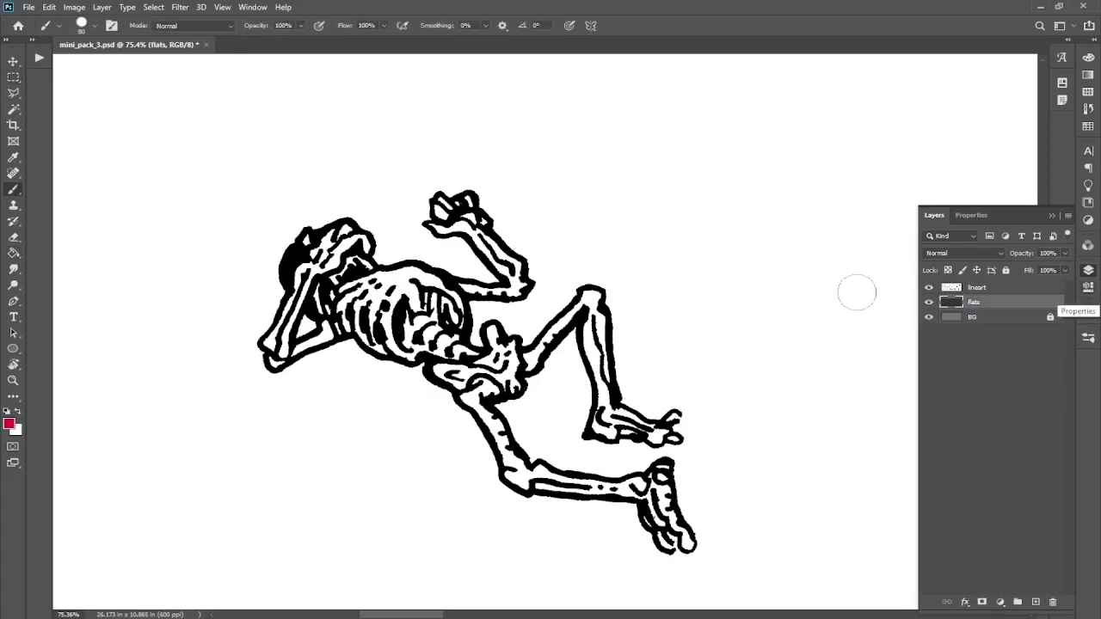
left_click(982, 289)
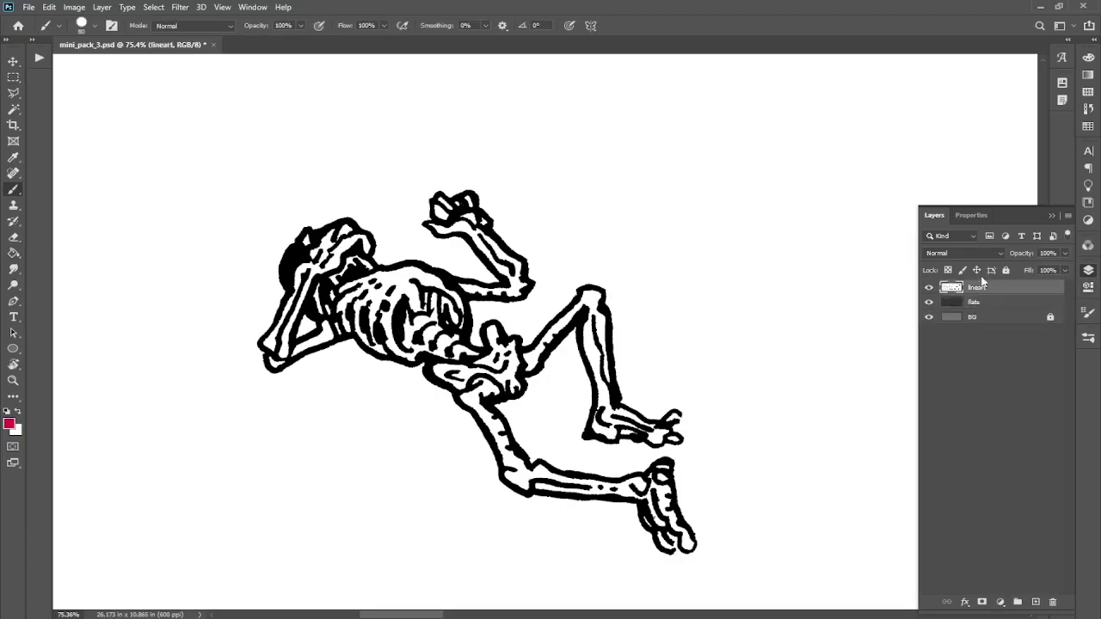
left_click(982, 254)
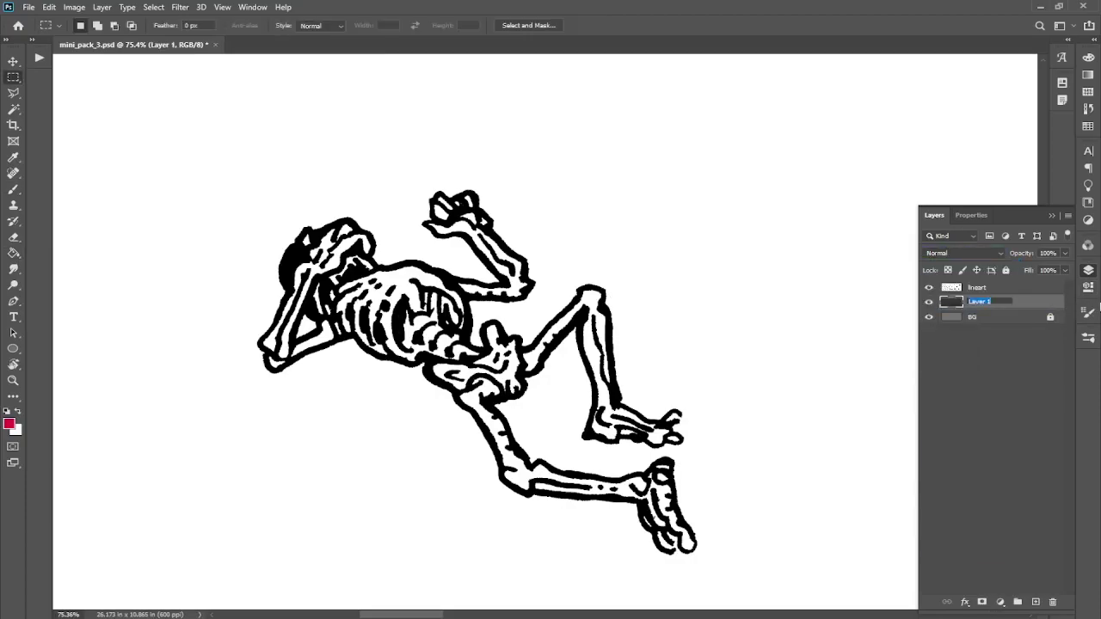
key("BackSpace")
type("flats")
key("Return")
Step: Set the lineart layer's blend mode to Multiply
key("g")
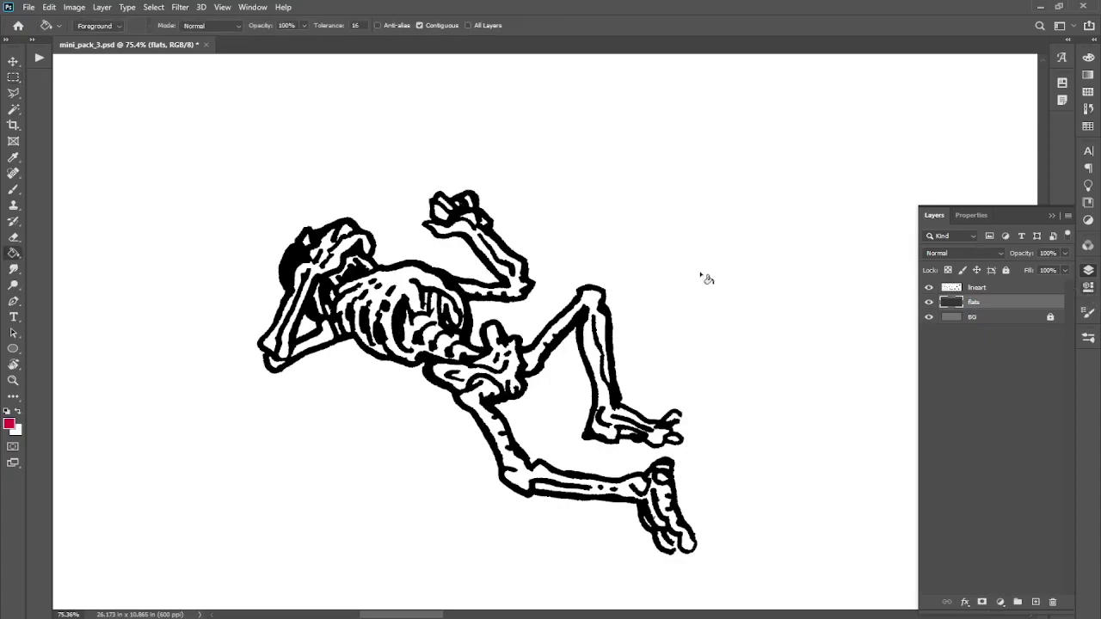
key("b")
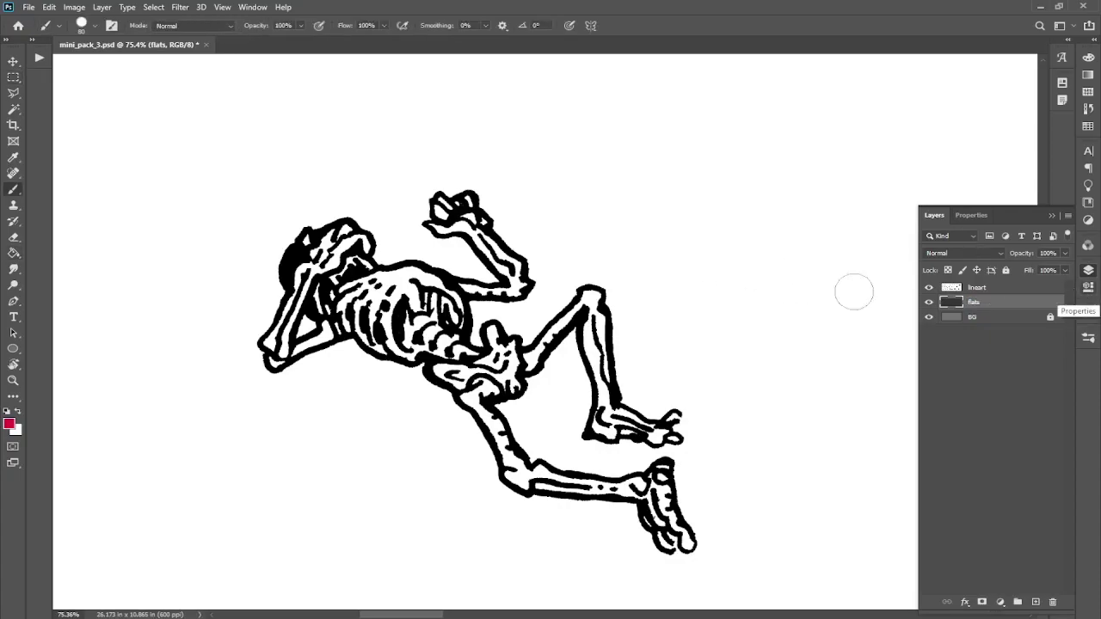
left_click(977, 288)
left_click(899, 121)
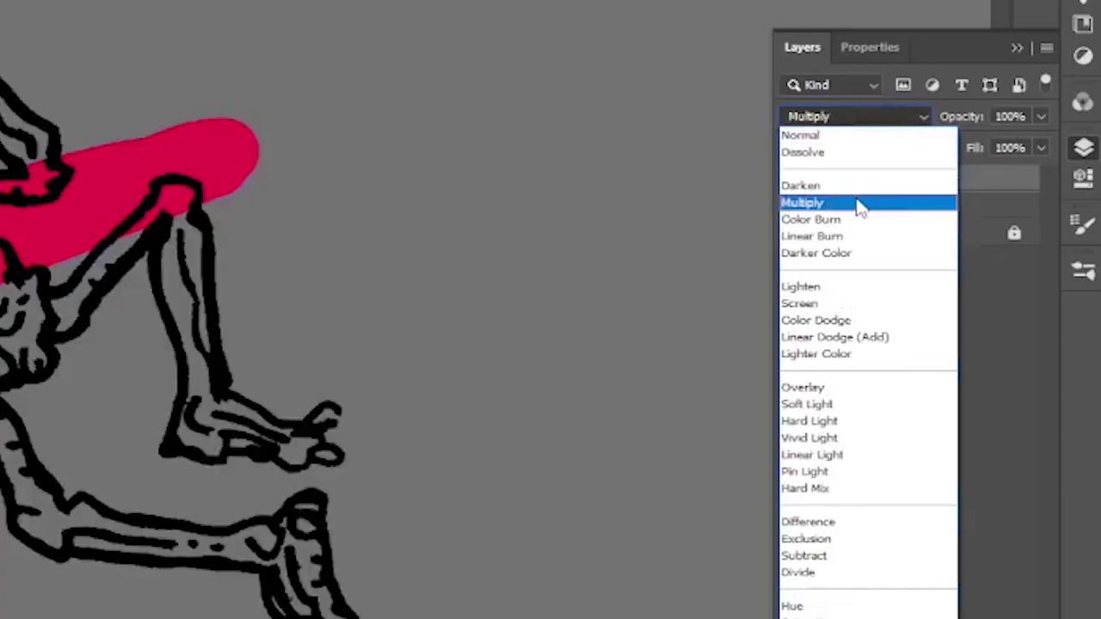
left_click(856, 202)
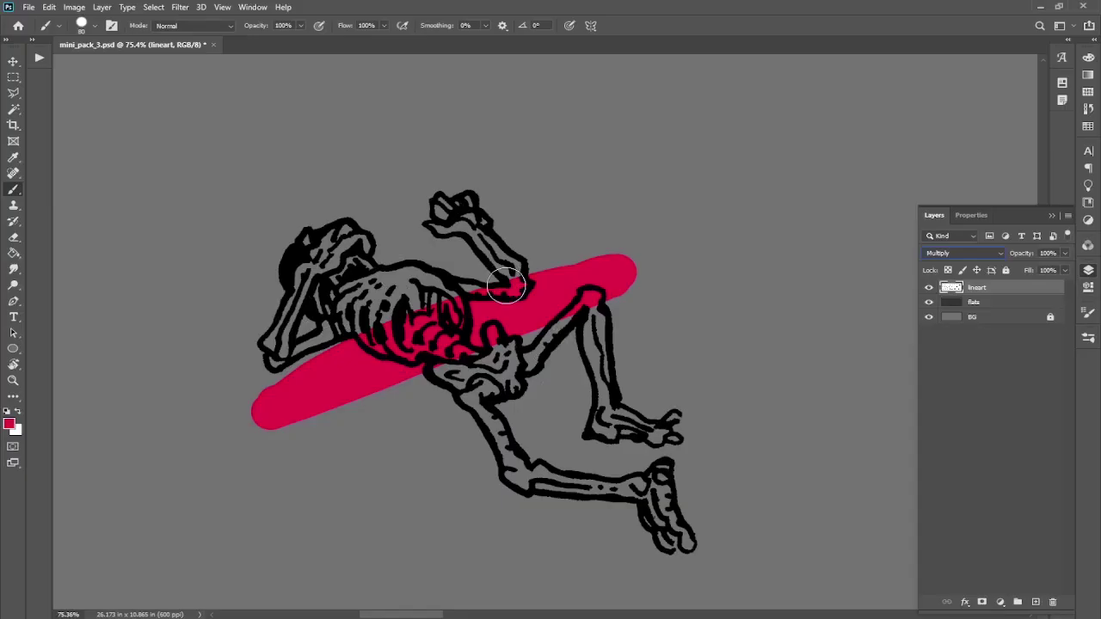
Step: On flats, marquee around the skeleton, delete the pink test stroke and deselect
key("m")
key("alt+bracketleft")
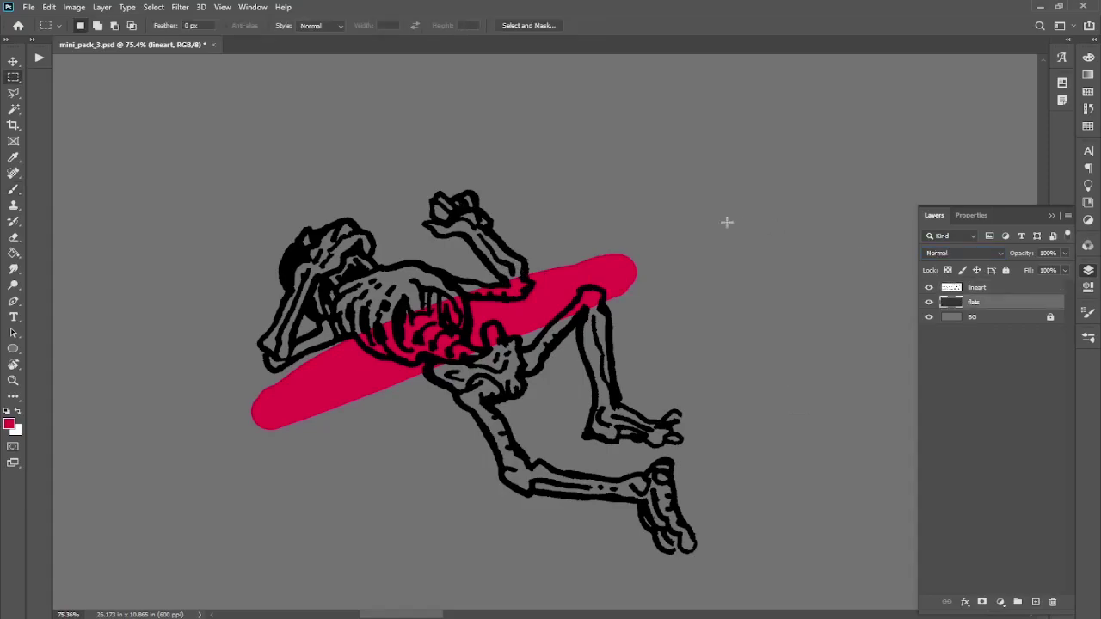
mouse_move(727, 222)
left_mouse_down()
mouse_move(79, 511)
mouse_move(207, 487)
left_mouse_up()
key("Delete")
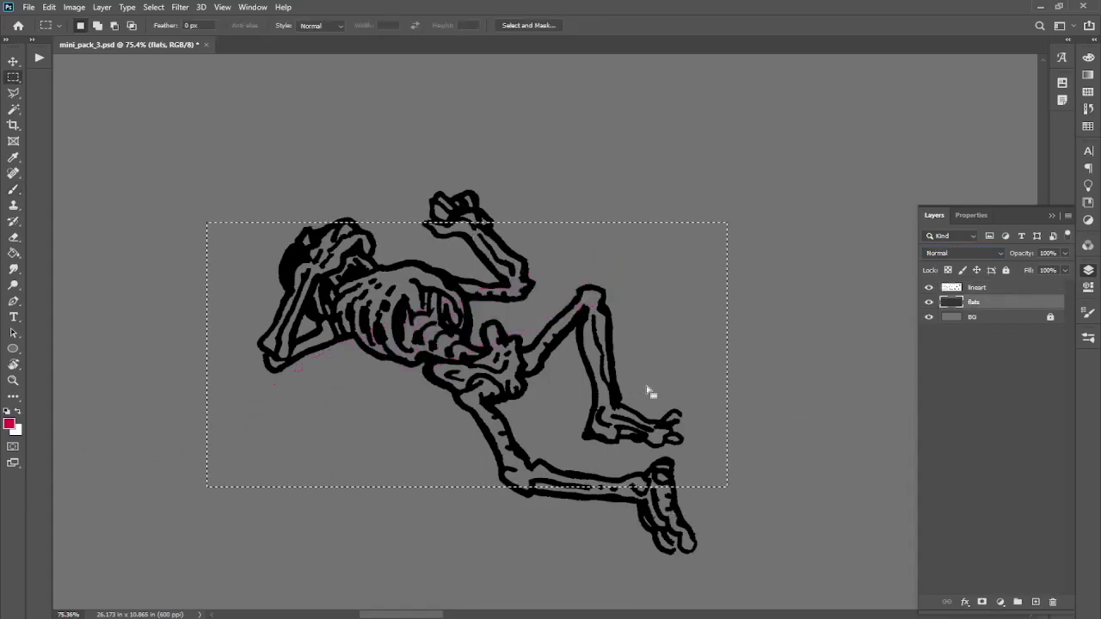
key("ctrl+d")
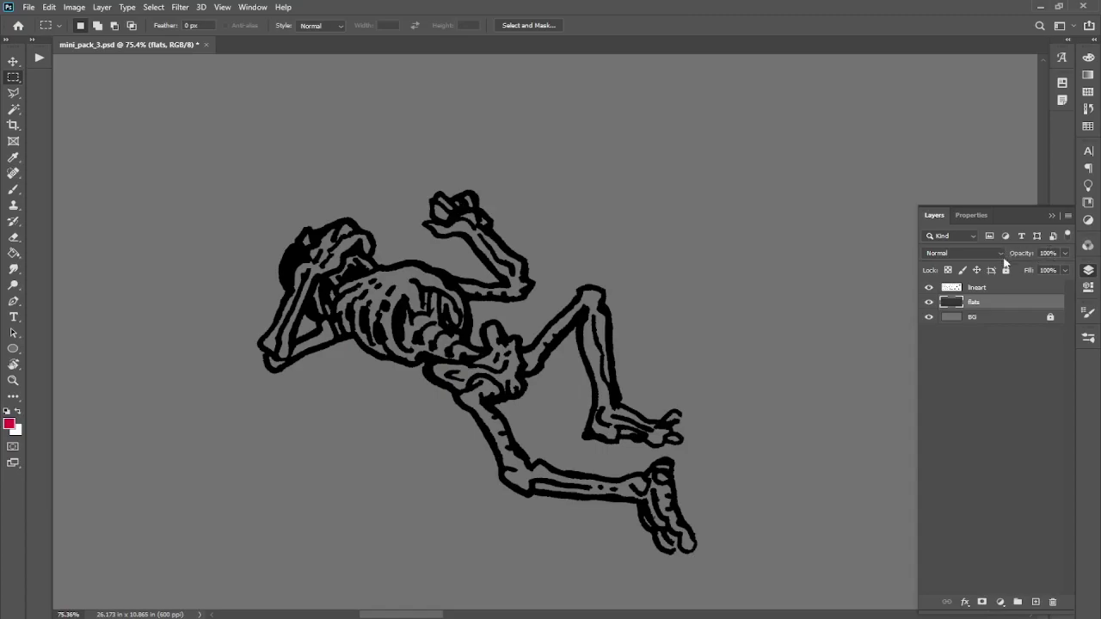
left_click(996, 290)
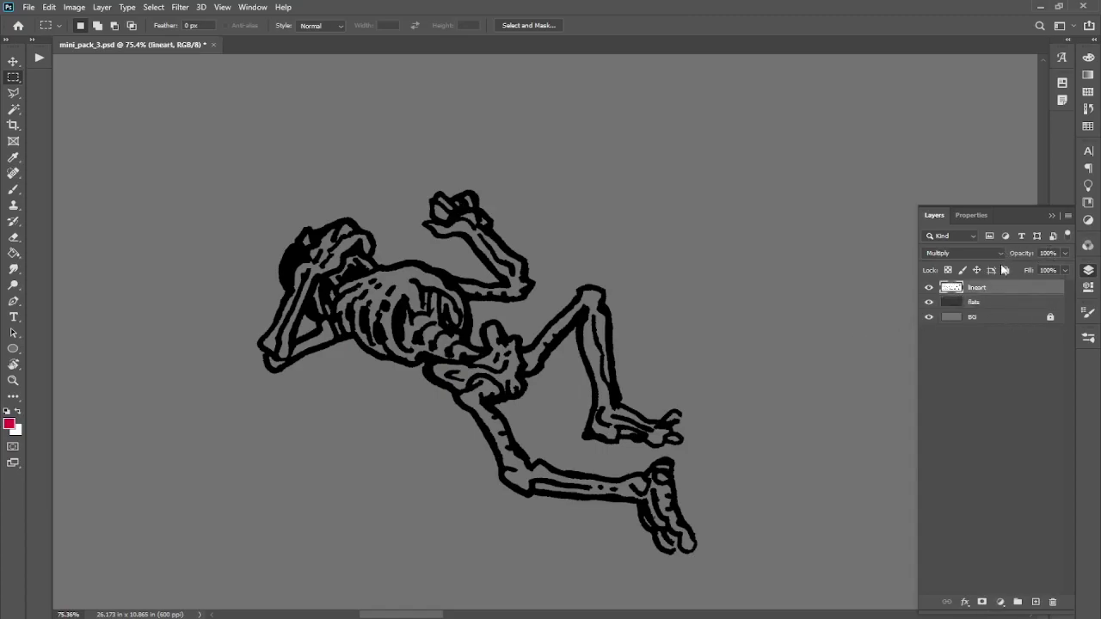
Step: Apply Lock All to the lineart layer, then make flats the active layer
left_click(1007, 271)
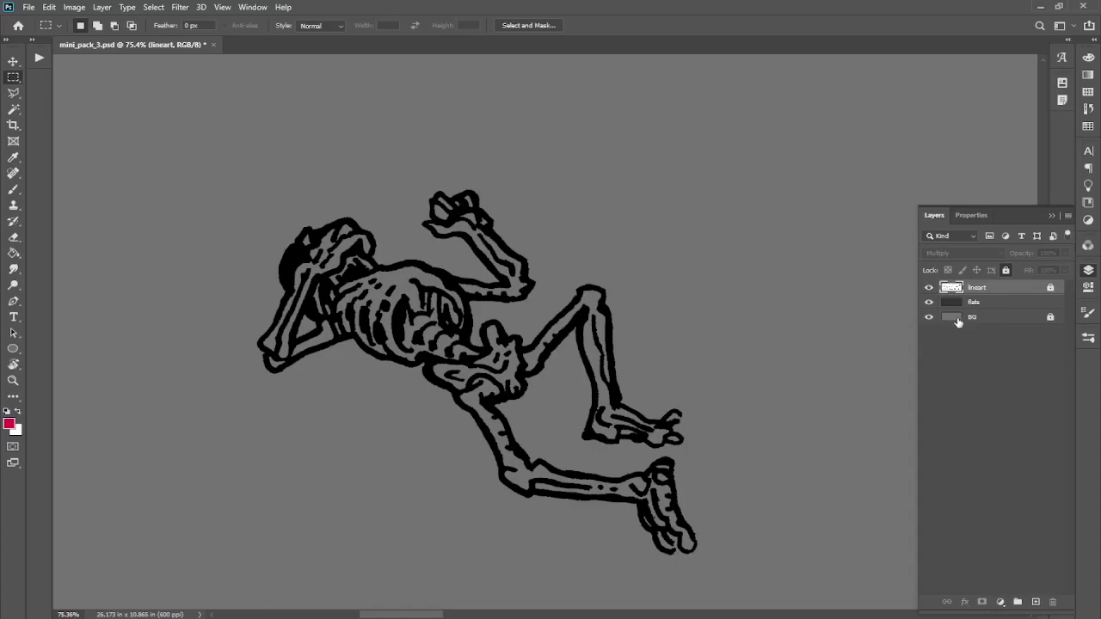
left_click(988, 310)
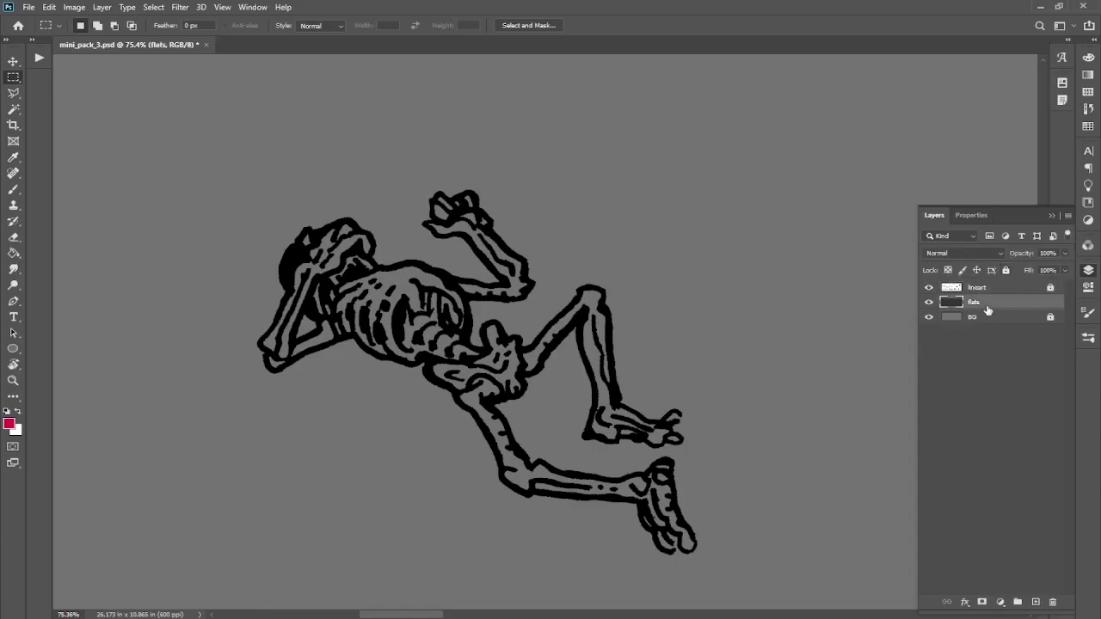
Step: Set Magic Wand tolerance to 7 with Contiguous on, and select the ribcage interior
key("w")
left_click(279, 31)
type("7")
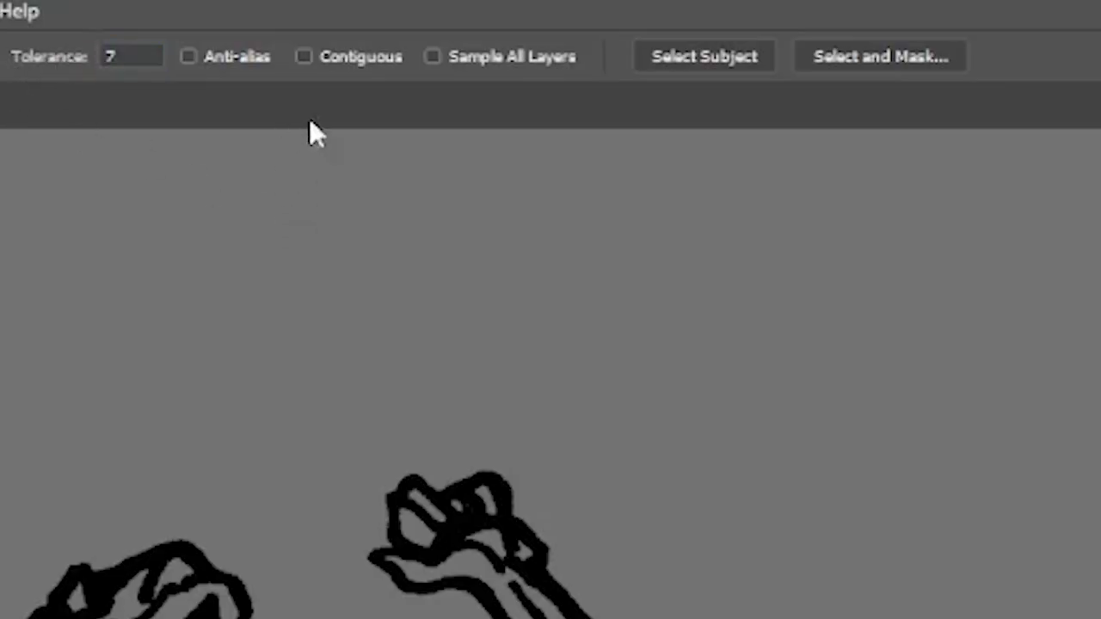
left_click(353, 62)
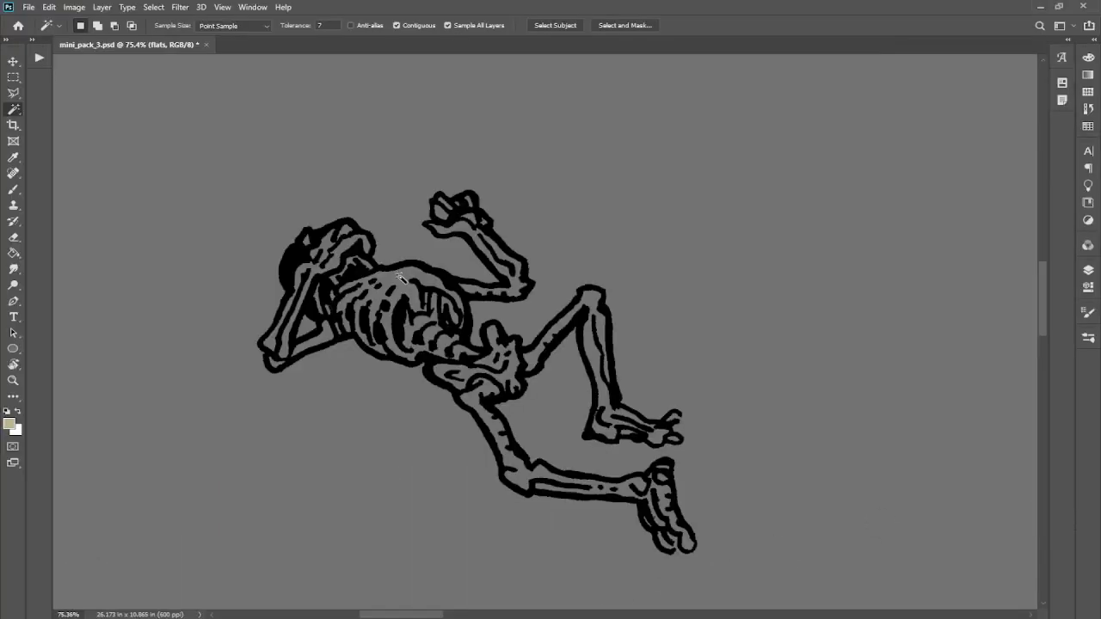
left_click(400, 278)
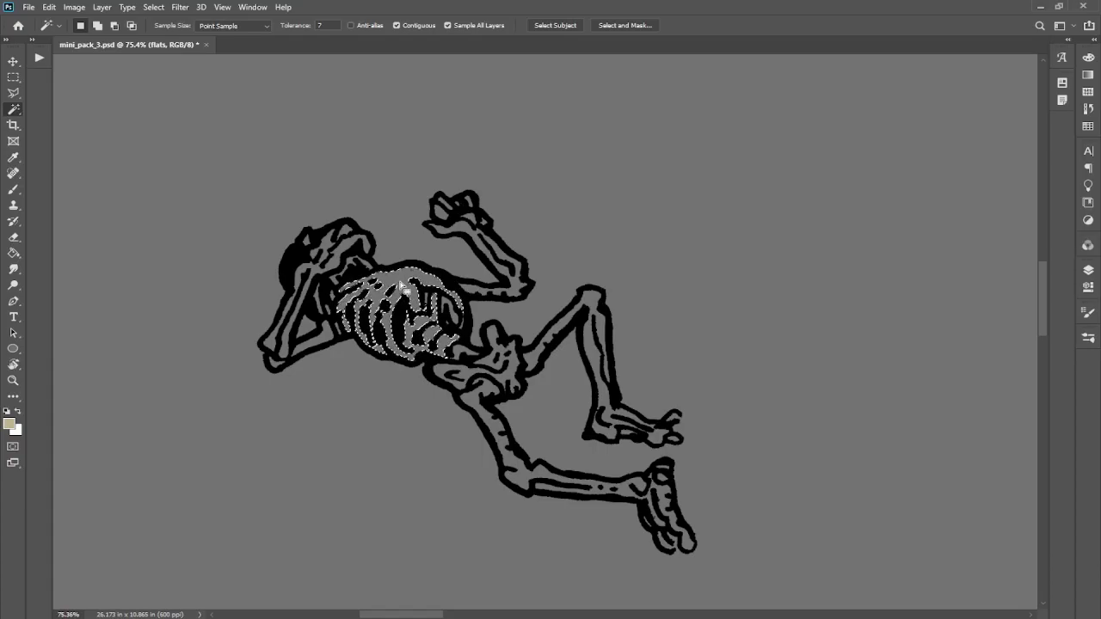
Step: Paint-bucket the ribcage selection with beige and deselect
key("g")
left_click(447, 293)
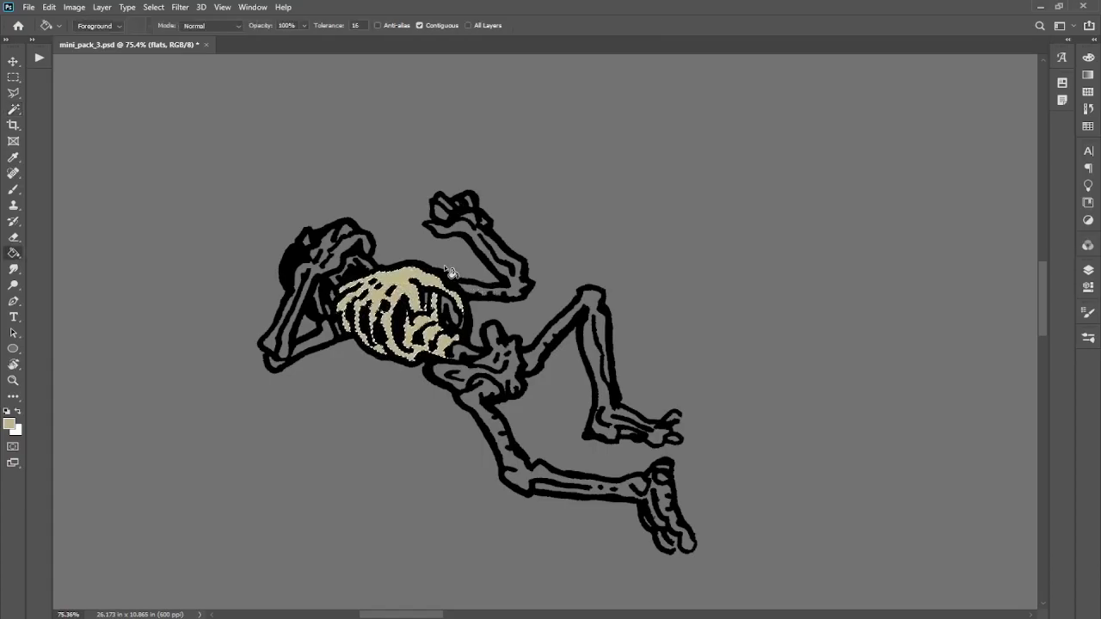
key("m")
key("ctrl+d")
scroll(397, 278, "up", 2)
scroll(401, 278, "up", 7)
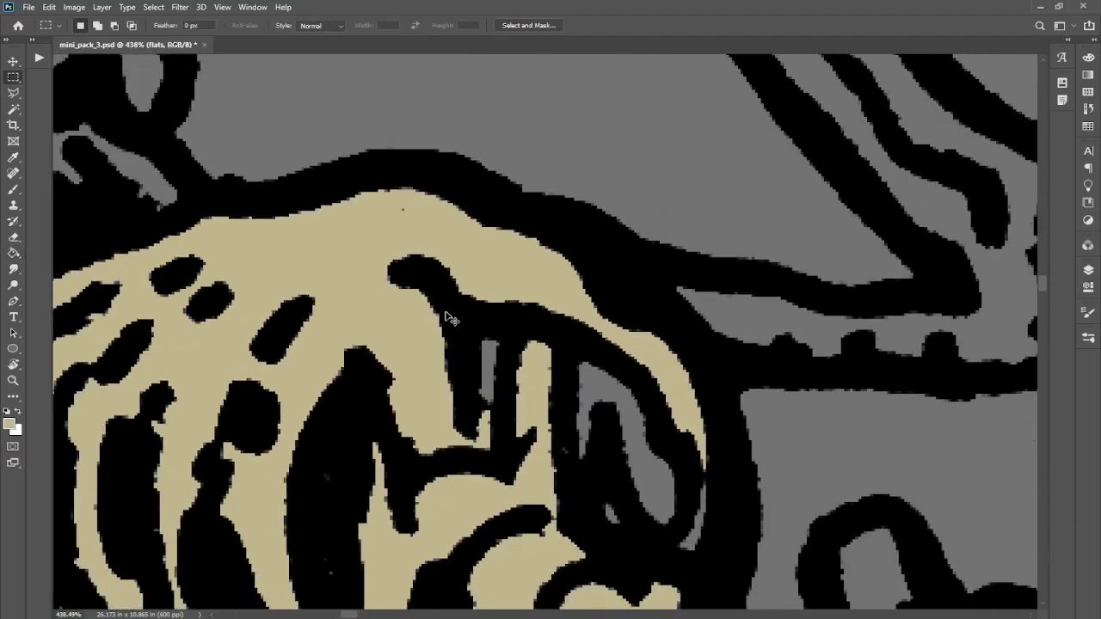
Step: Darken the fill to black with Hue/Saturation Lightness -100 to check gaps, then refill with beige
key("ctrl+u")
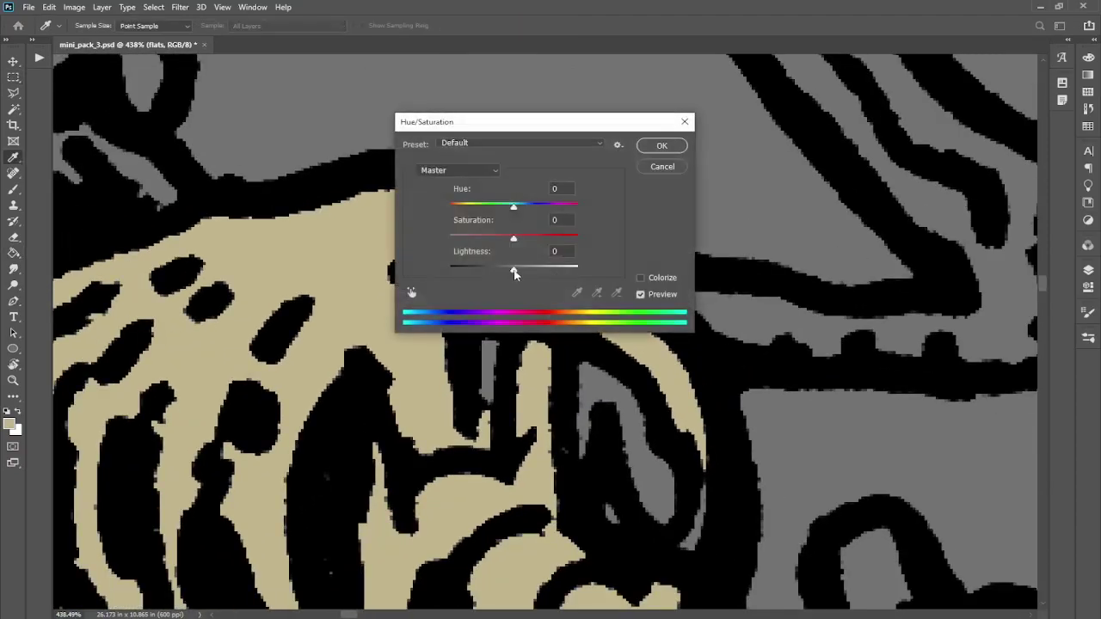
left_click_drag(515, 271, 331, 266)
left_click(662, 145)
key("m")
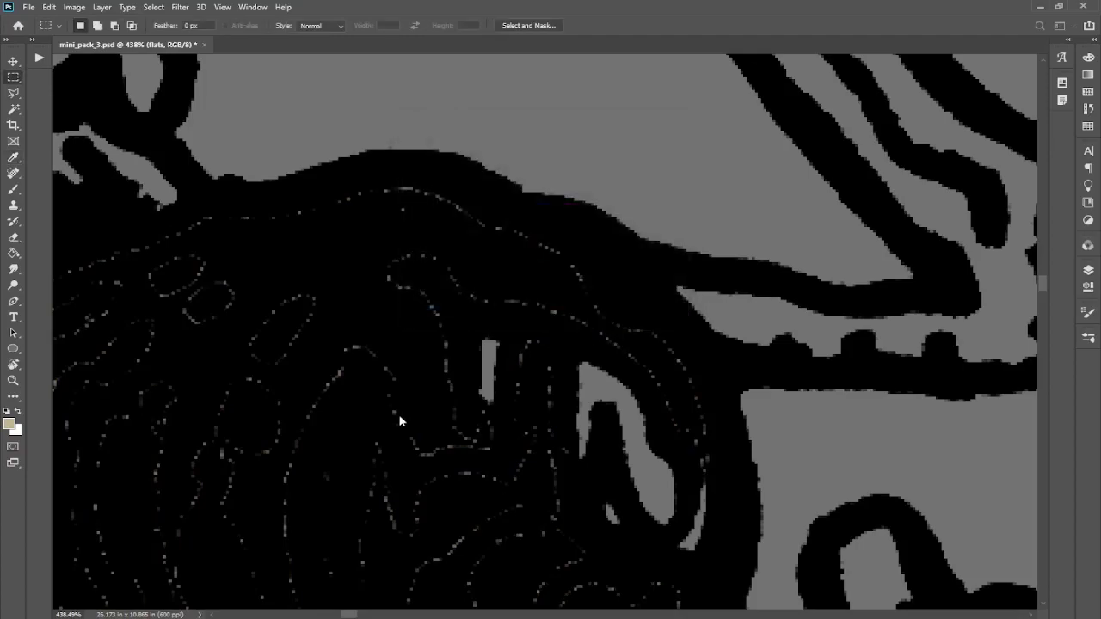
left_click_drag(396, 418, 665, 290)
scroll(665, 289, "down", 1)
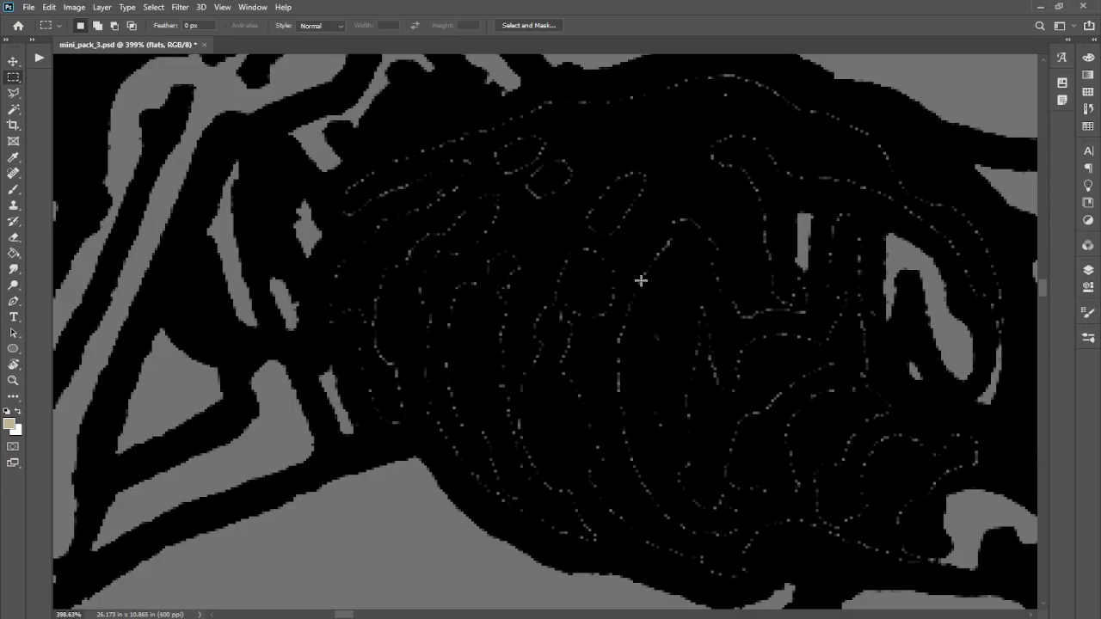
key("alt+BackSpace")
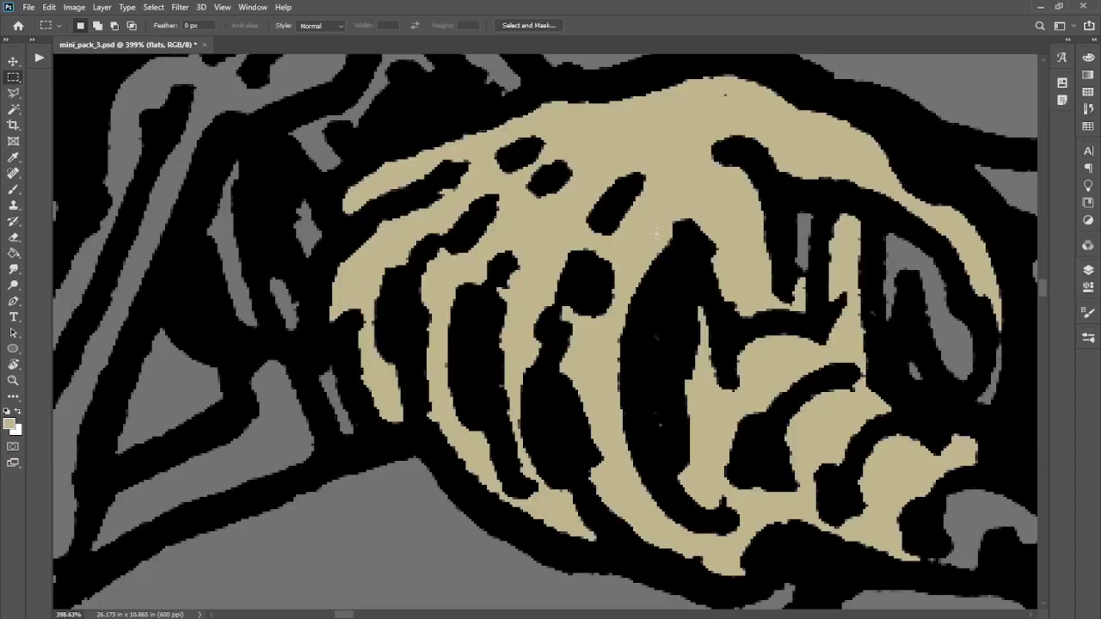
Step: Undo the beige fill and Magic Wand-select the long arm bone, hand piece and upper head bones
key("ctrl+z")
scroll(656, 232, "down", 4, "alt")
key("w")
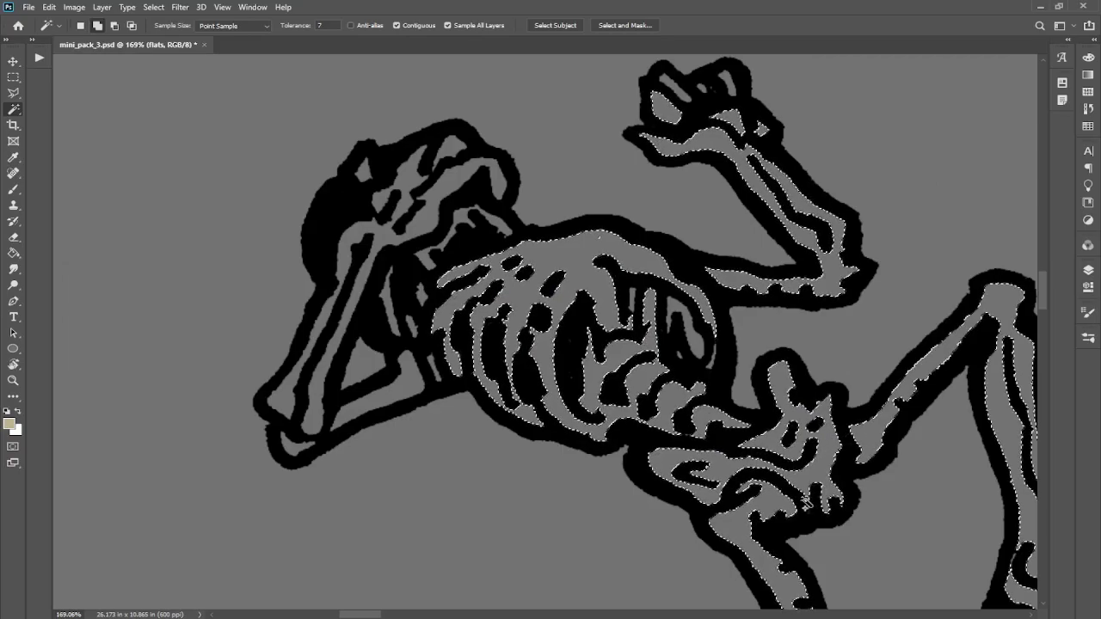
left_click(354, 397)
left_click(287, 450)
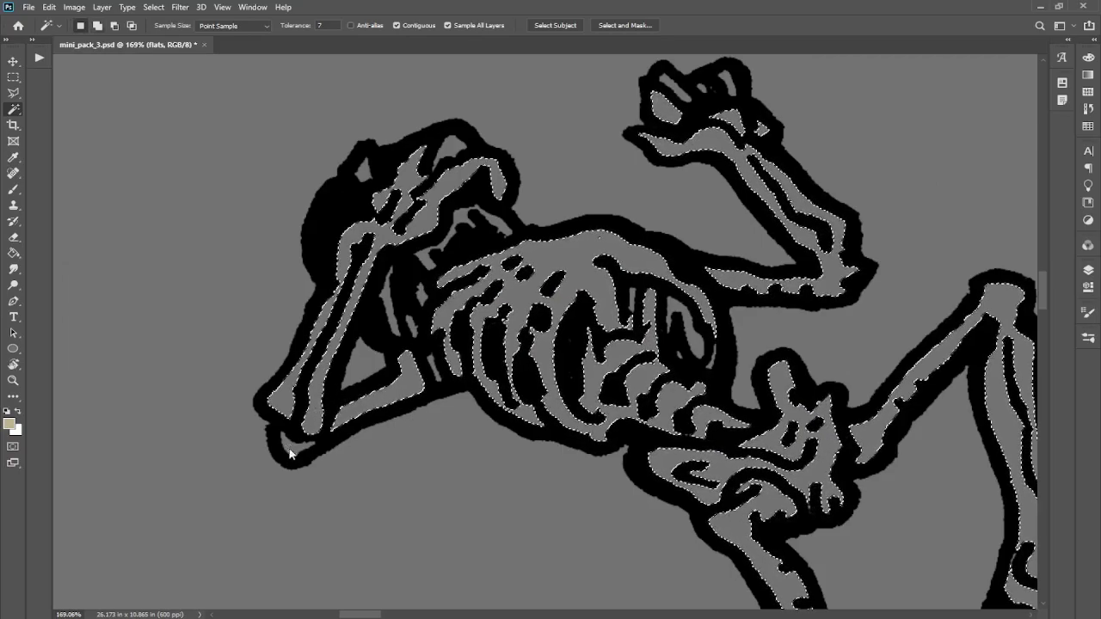
left_click(462, 222)
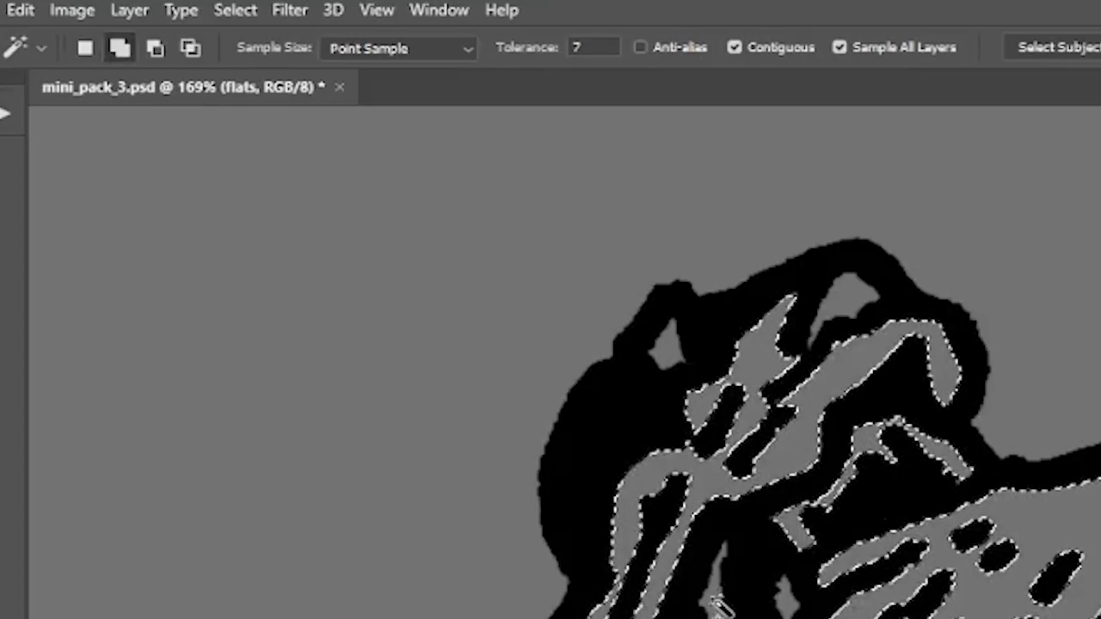
Step: Expand the bone selection by 3 pixels, fill it with beige, and deselect
left_click(231, 12)
mouse_move(336, 372)
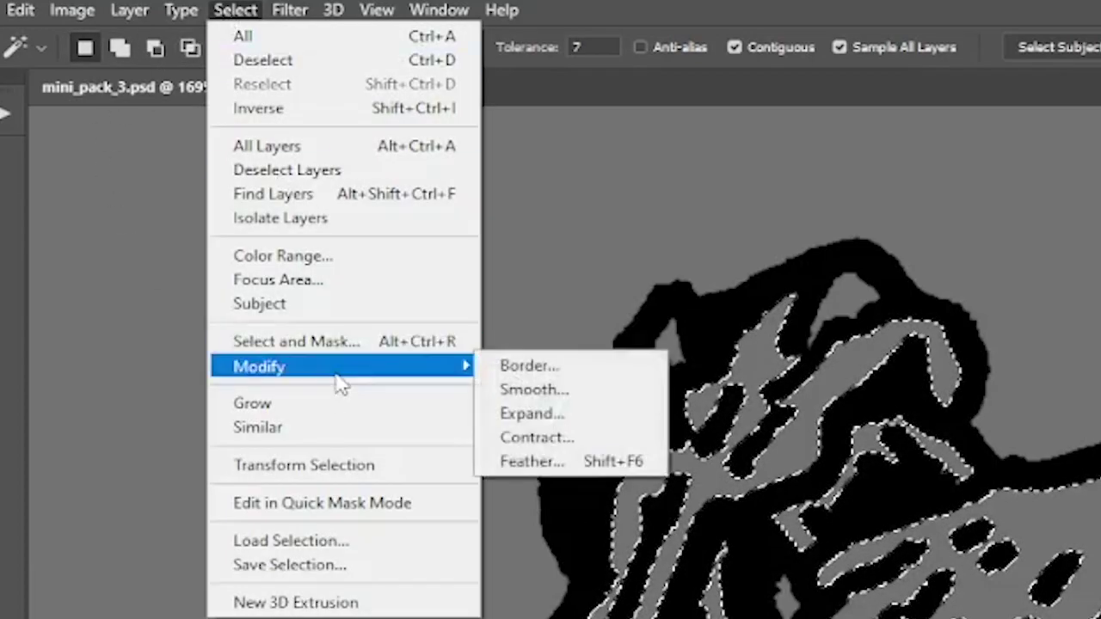
left_click(609, 412)
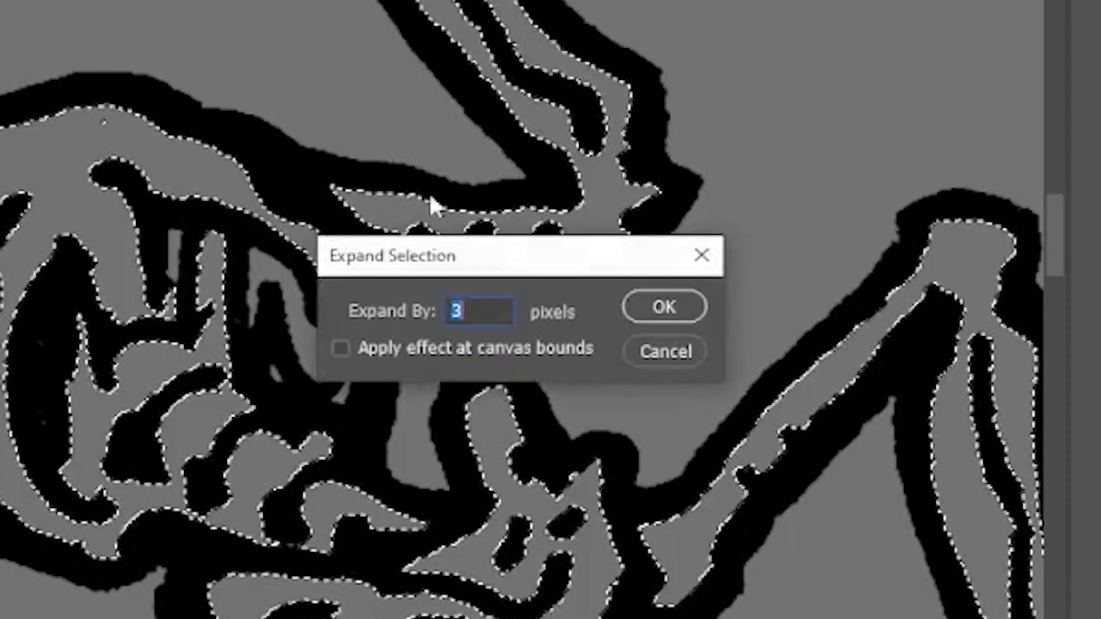
left_click(684, 308)
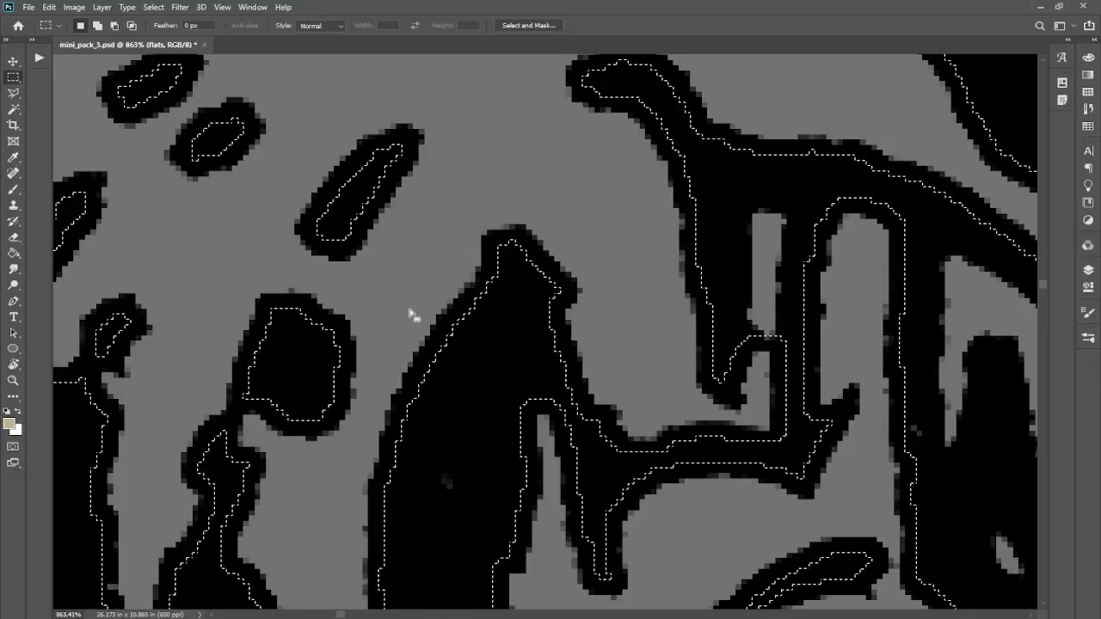
key("g")
left_click(444, 201)
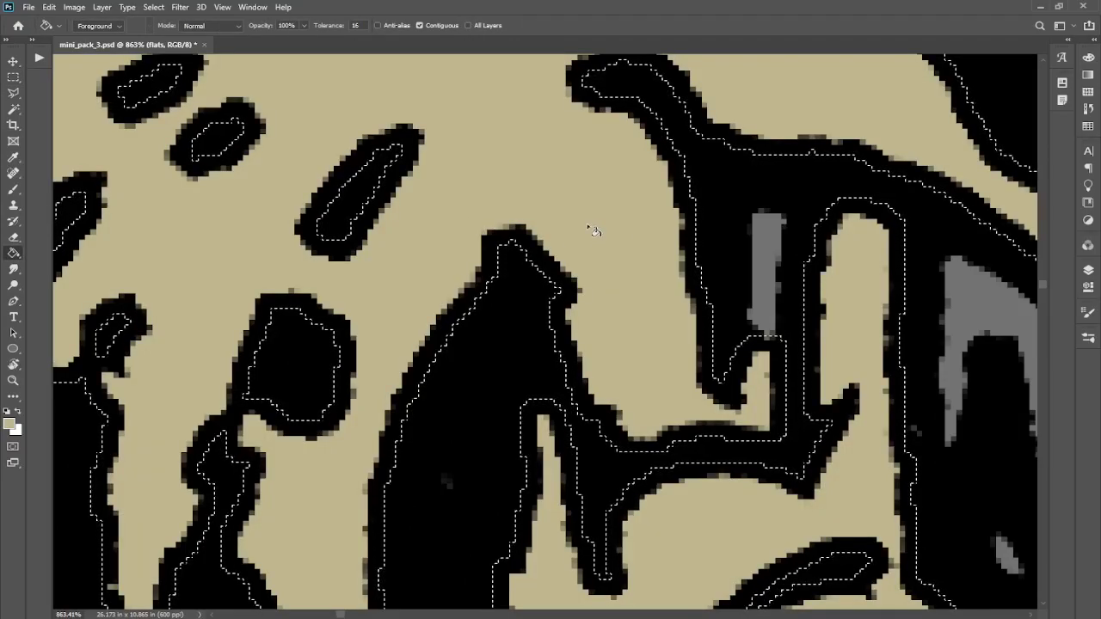
key("m")
key("ctrl+d")
Step: Darken the flats to black with Hue/Saturation Lightness -100 to reveal gaps
key("i")
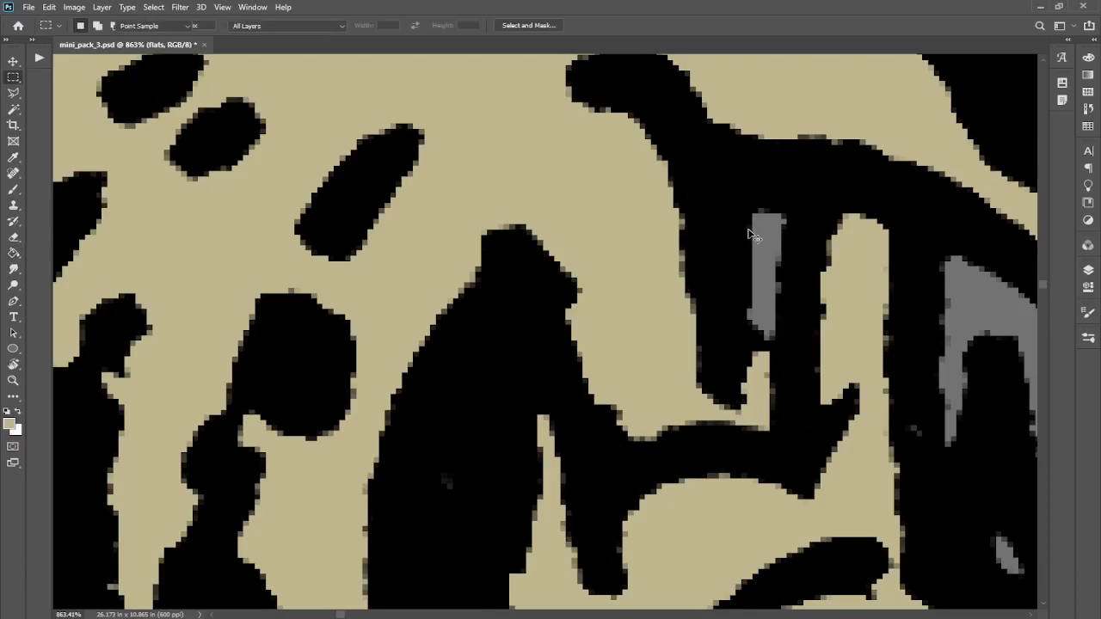
key("ctrl+u")
left_click_drag(519, 271, 340, 270)
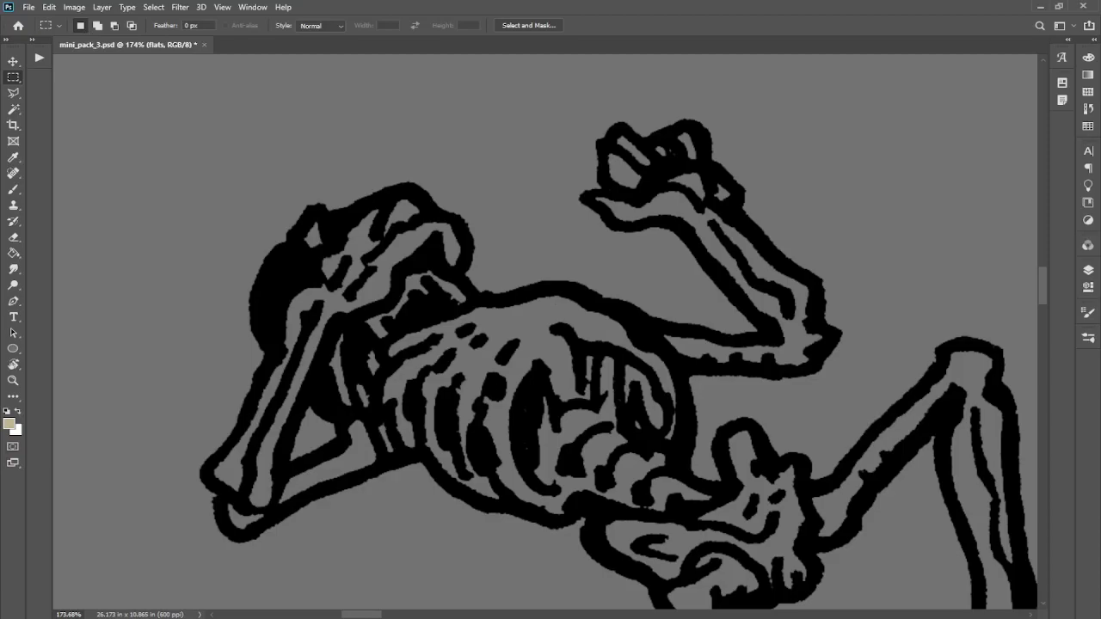
Step: Switch from the Rectangular Marquee to the Magic Wand, scrolling the canvas to the skeleton
scroll(619, 365, "up", 2)
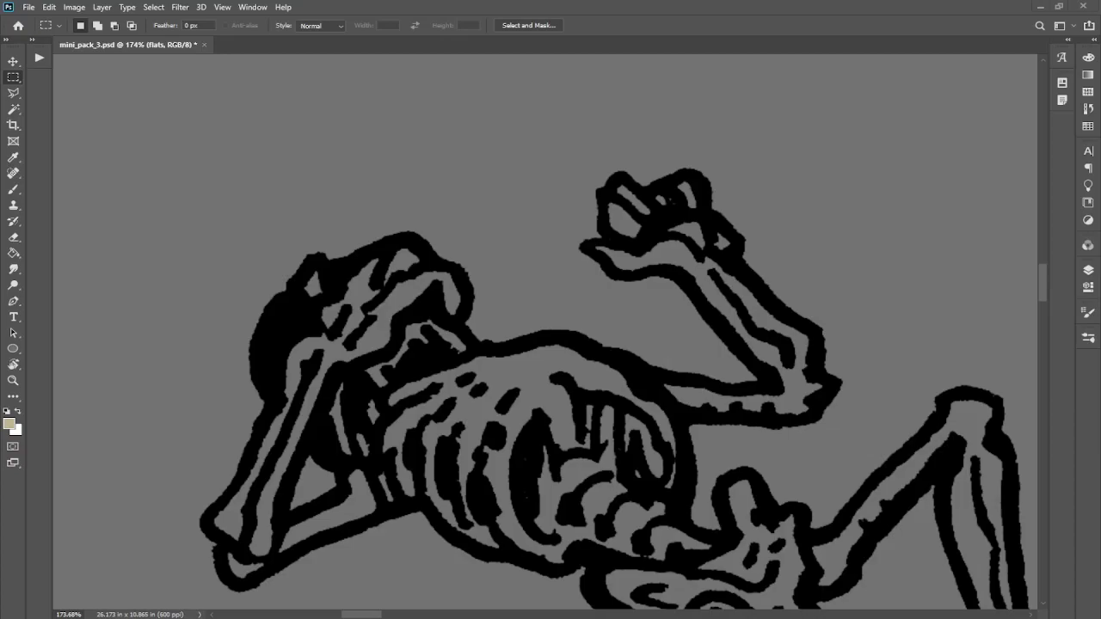
key("w")
scroll(572, 276, "down", 3)
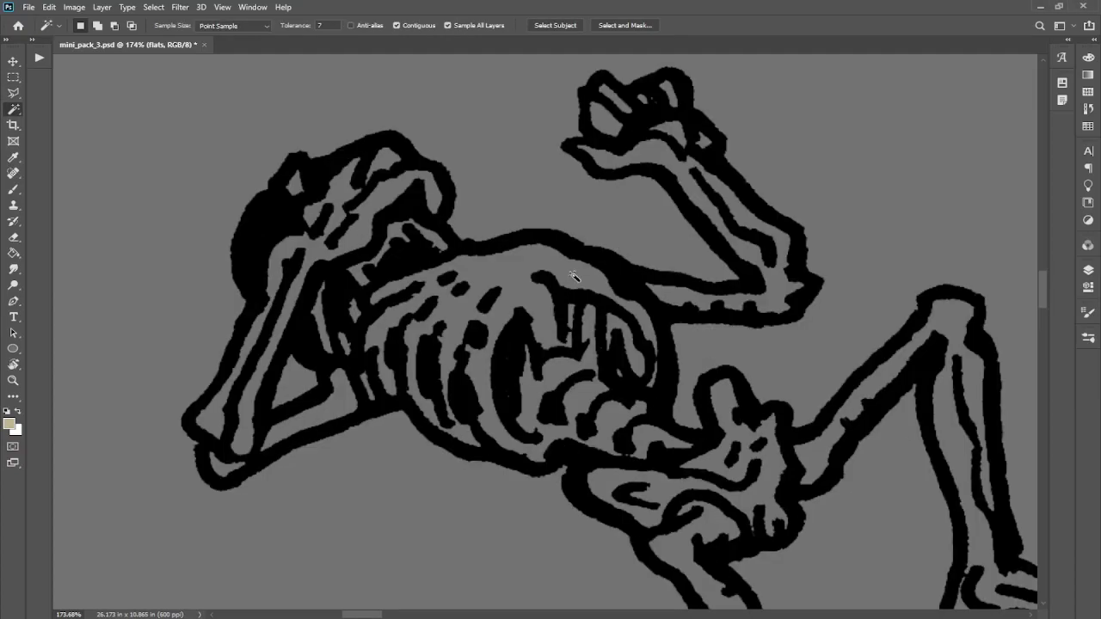
Step: Magic Wand-select the ribcage, raised arm, fingertip, left arm, pelvis and legs, then show the Actions panel
left_click(572, 276)
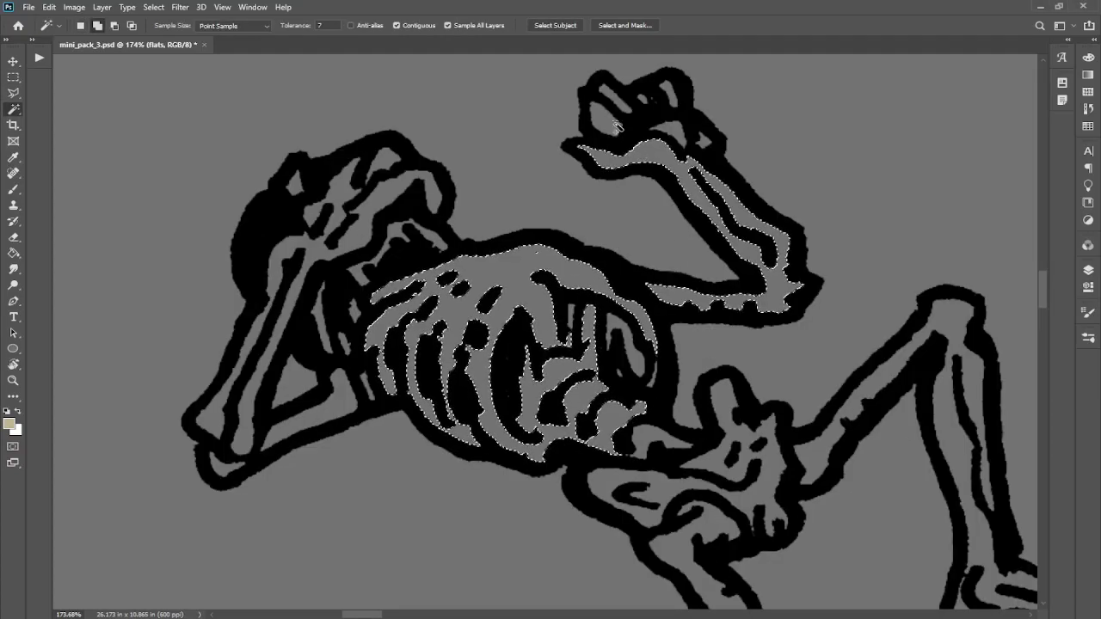
left_click(611, 102, "shift")
left_click(671, 97, "shift")
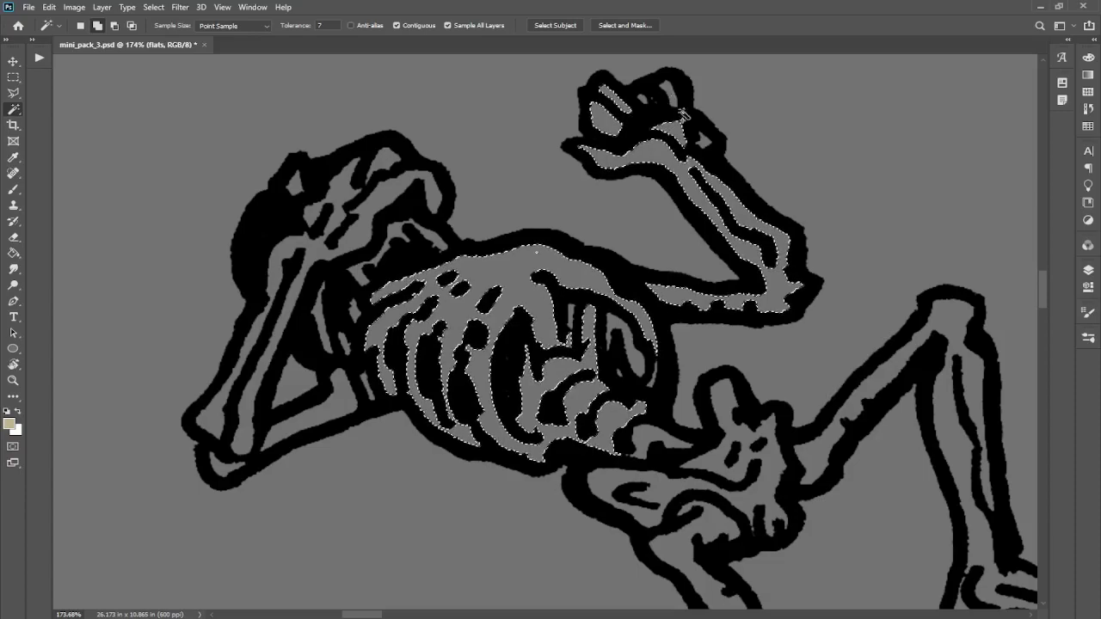
left_click(258, 344, "shift")
left_click(226, 465, "shift")
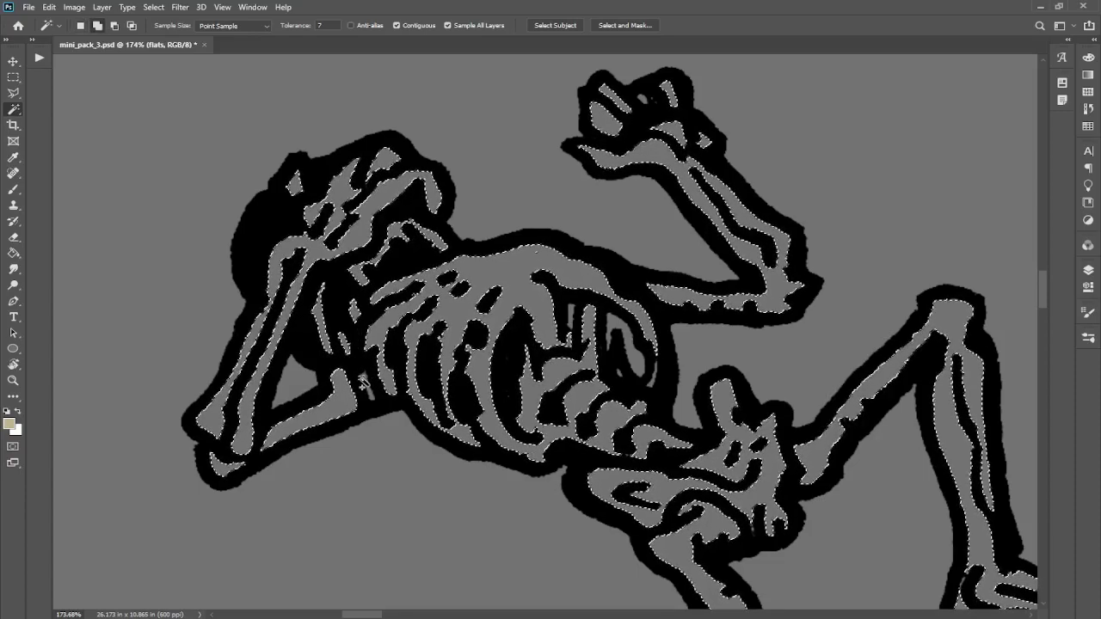
left_click(253, 7)
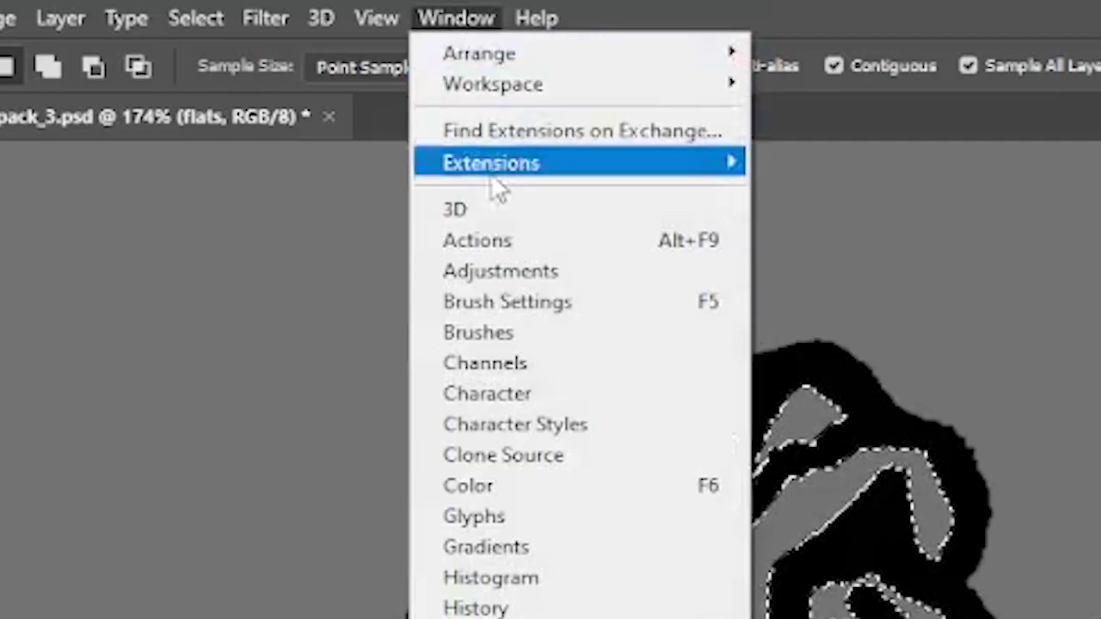
left_click(502, 240)
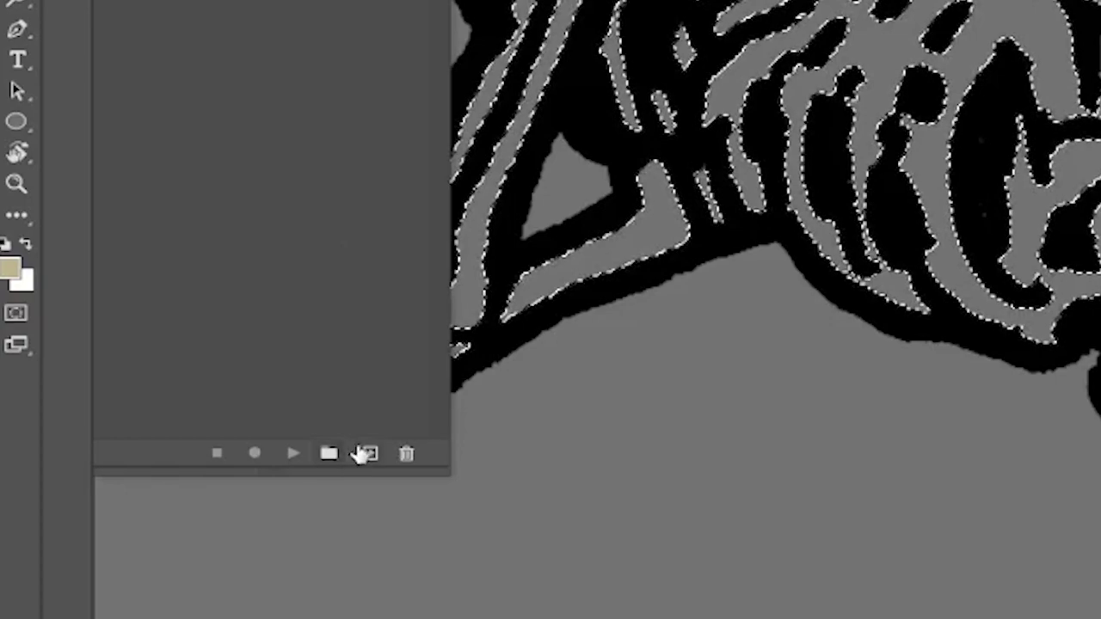
Step: Create the action 'selection expand 3px fill fore' with shortcut F3 and start recording it
left_click(368, 455)
type("se")
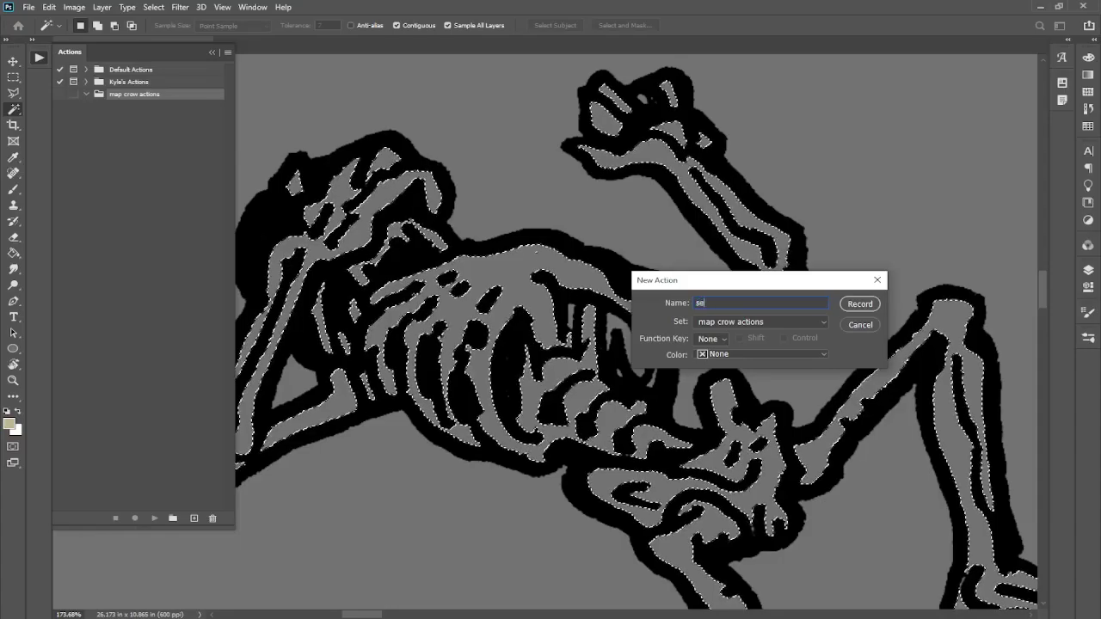
type("lection exp")
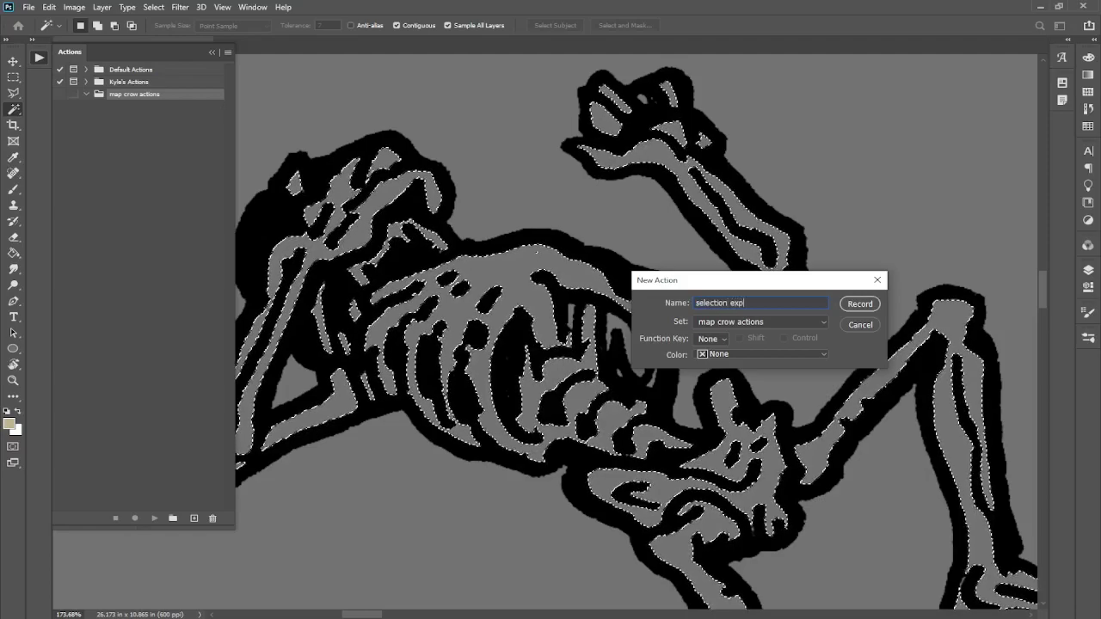
type("and 3px fill f")
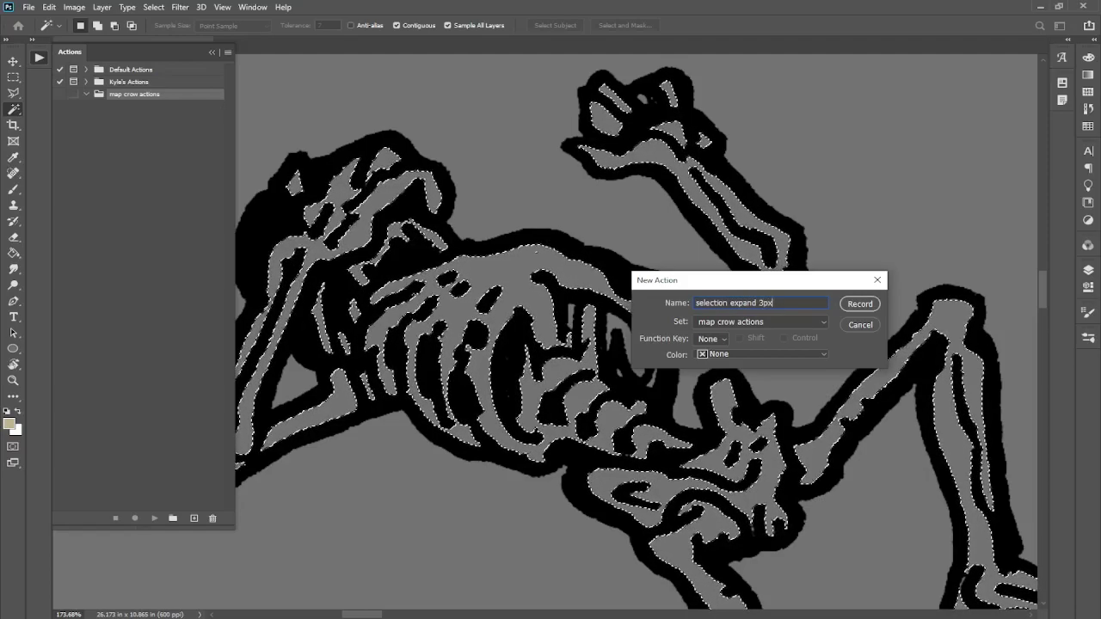
type("ore")
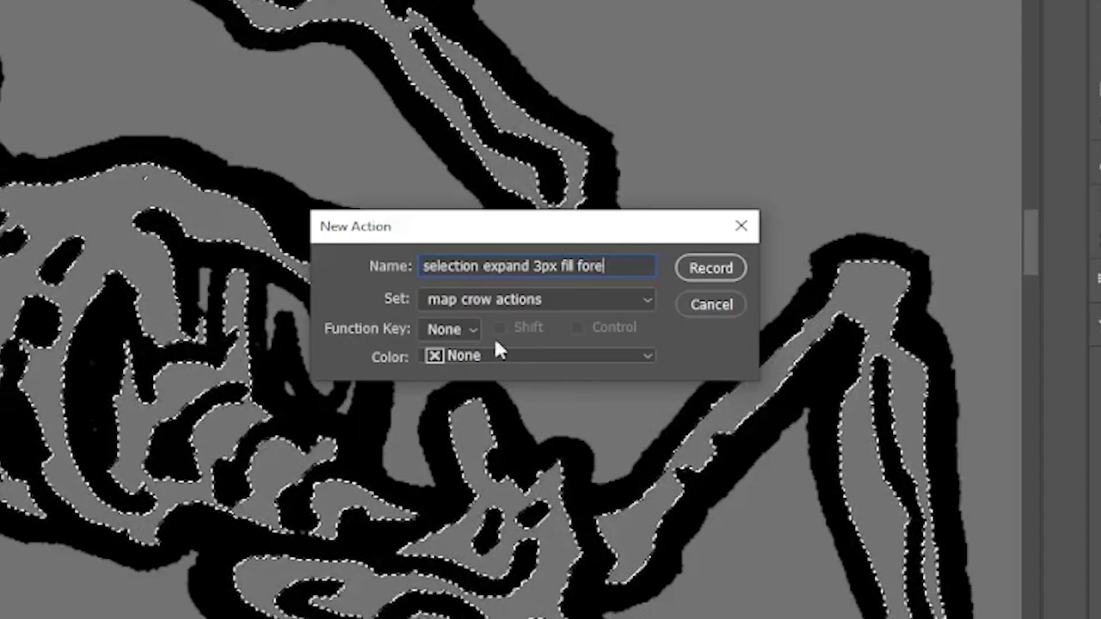
left_click(458, 325)
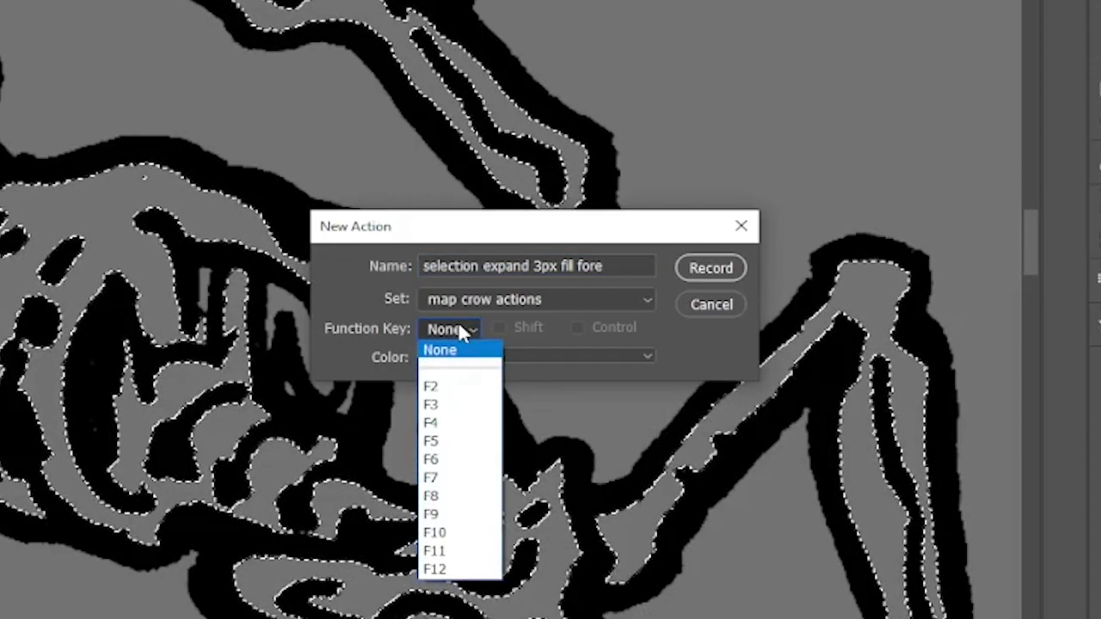
left_click(473, 406)
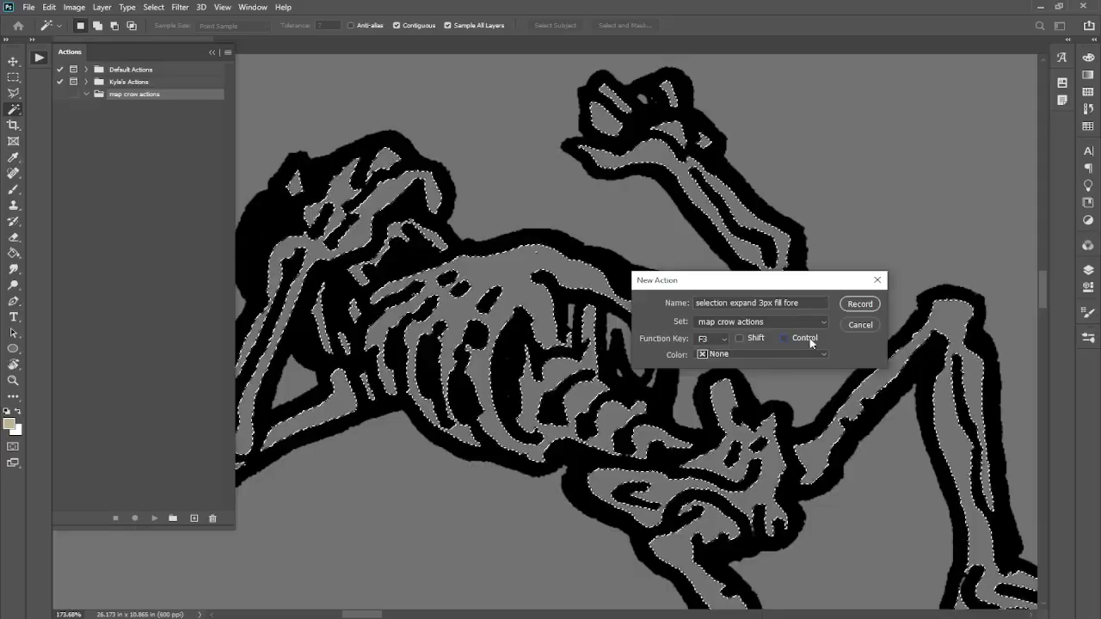
left_click(711, 267)
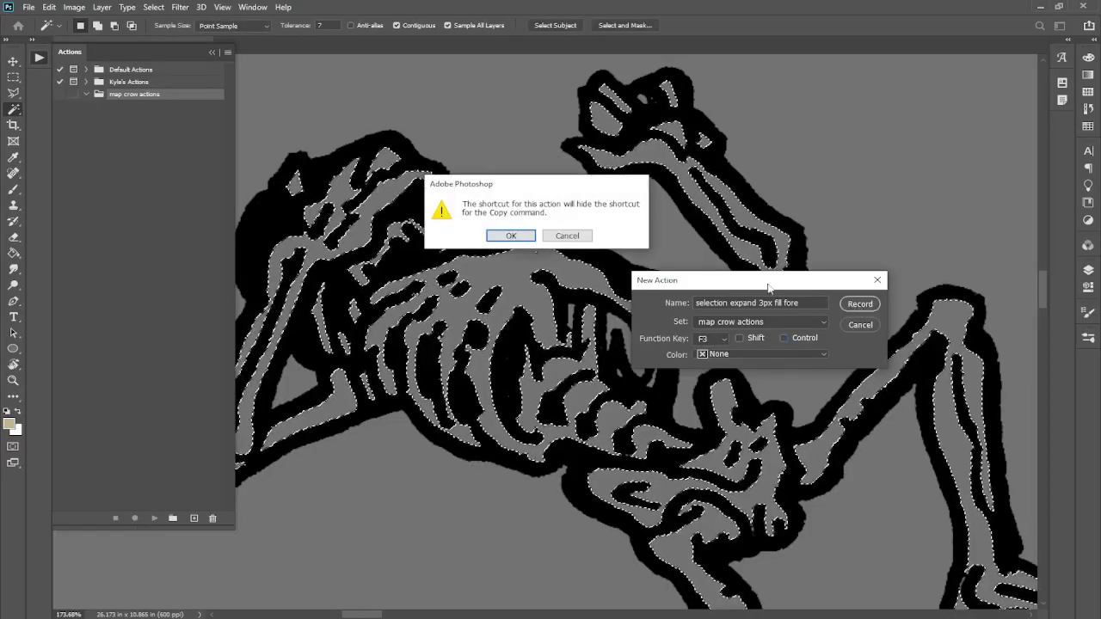
left_click(511, 236)
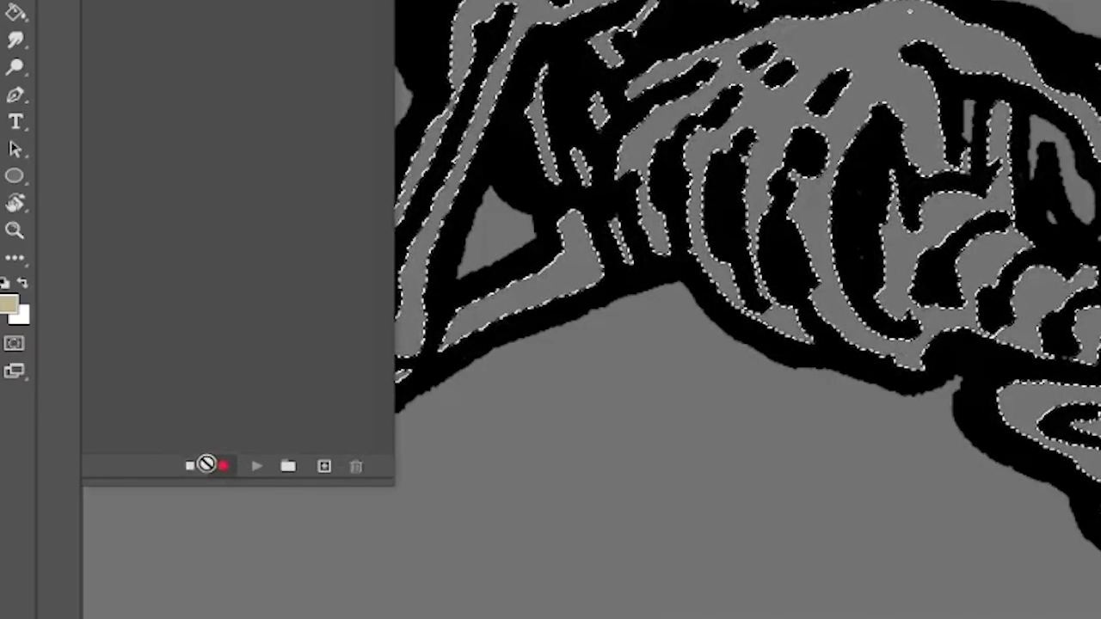
left_click(223, 465)
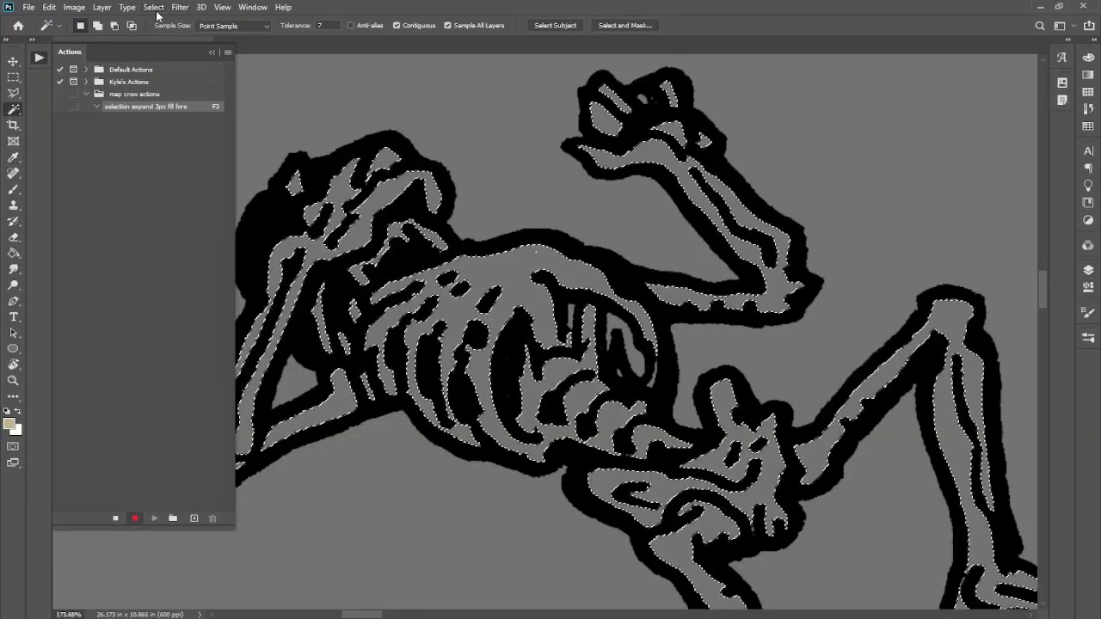
Step: Expand the bone selection 3 px, fill it with the tan foreground colour, and deselect
left_click(154, 9)
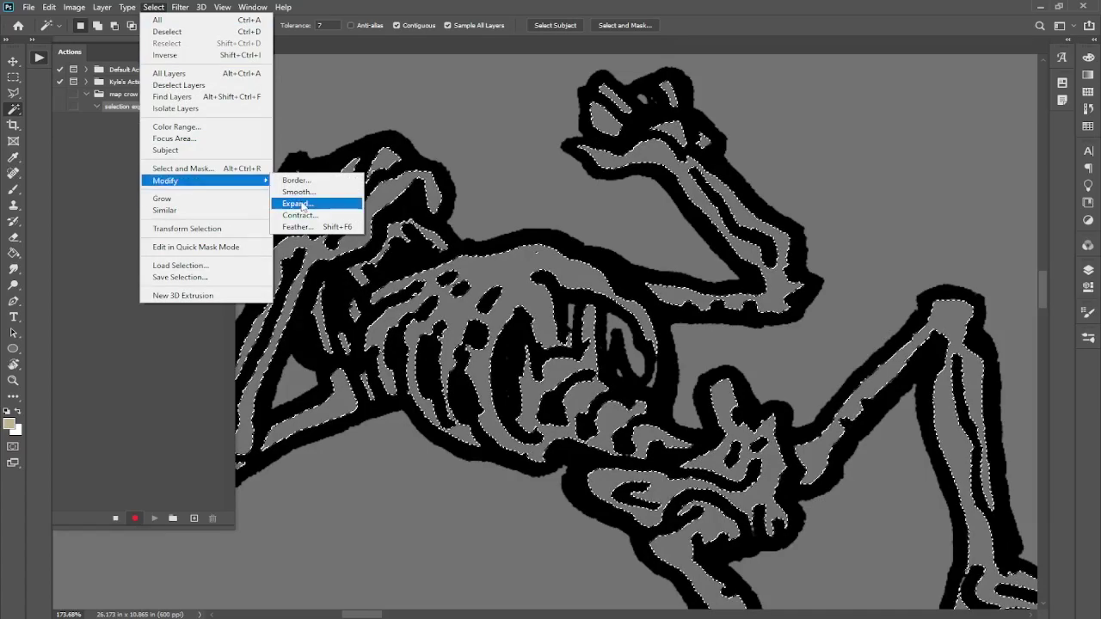
left_click(340, 204)
left_click(859, 323)
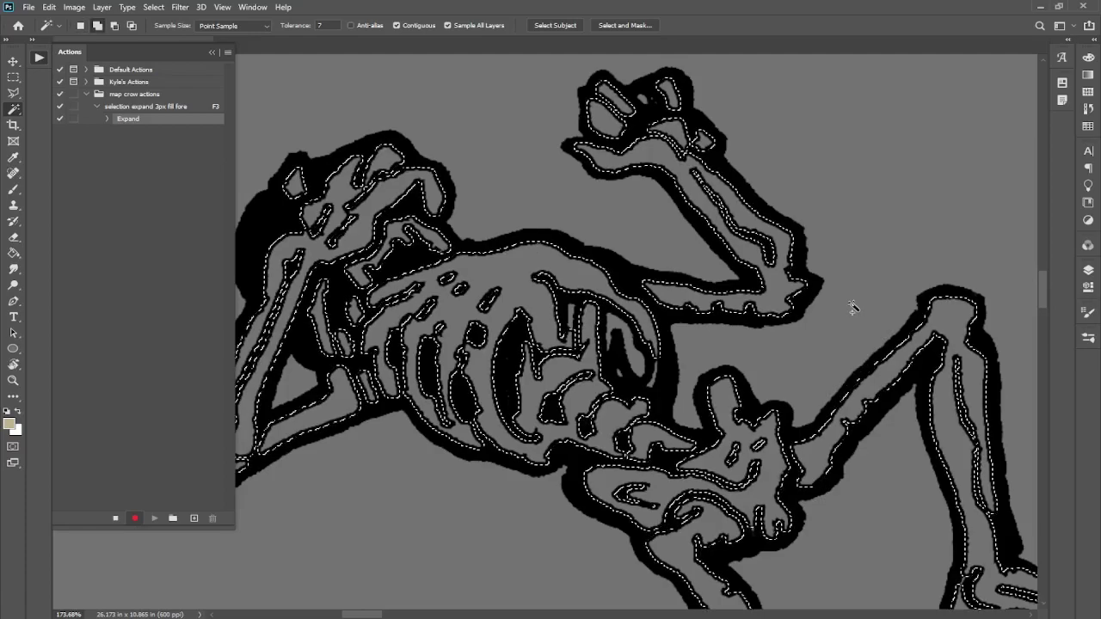
key("shift+F5")
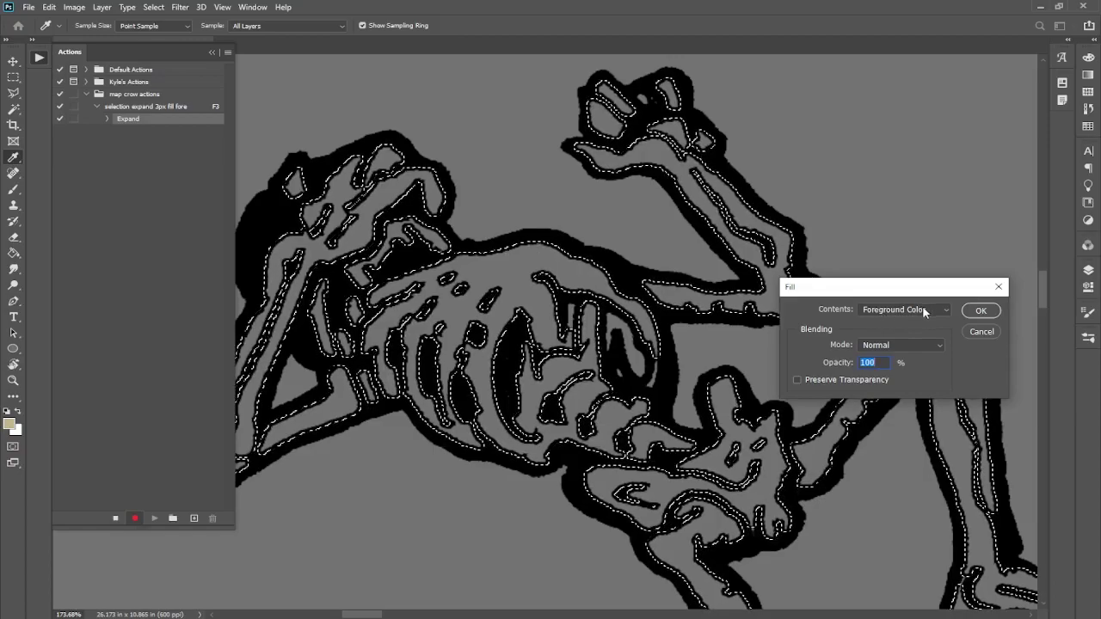
left_click(987, 315)
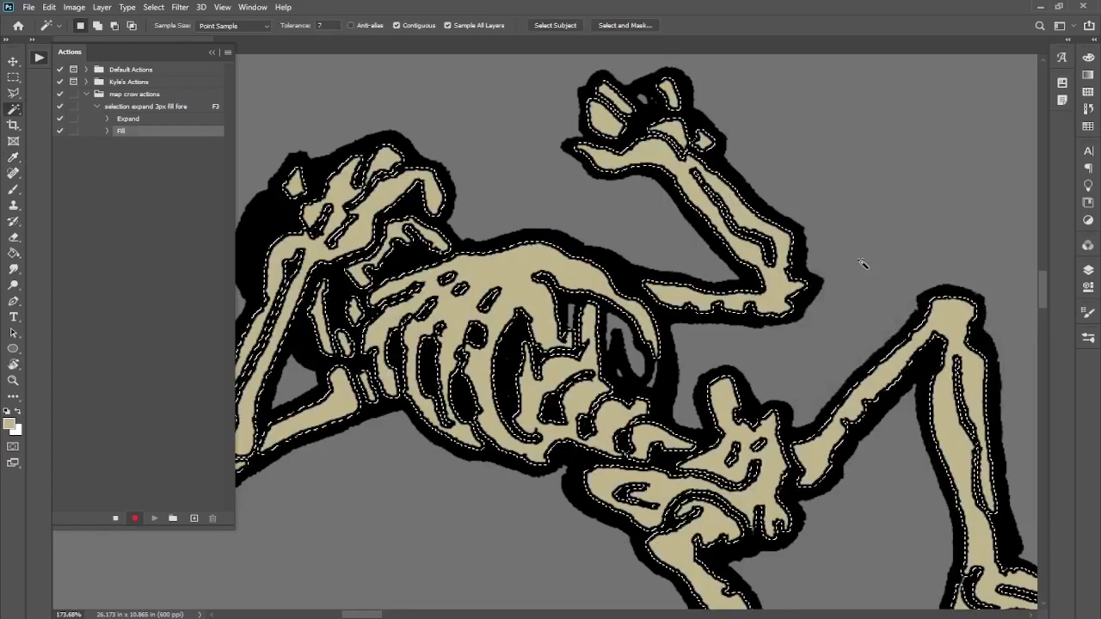
key("m")
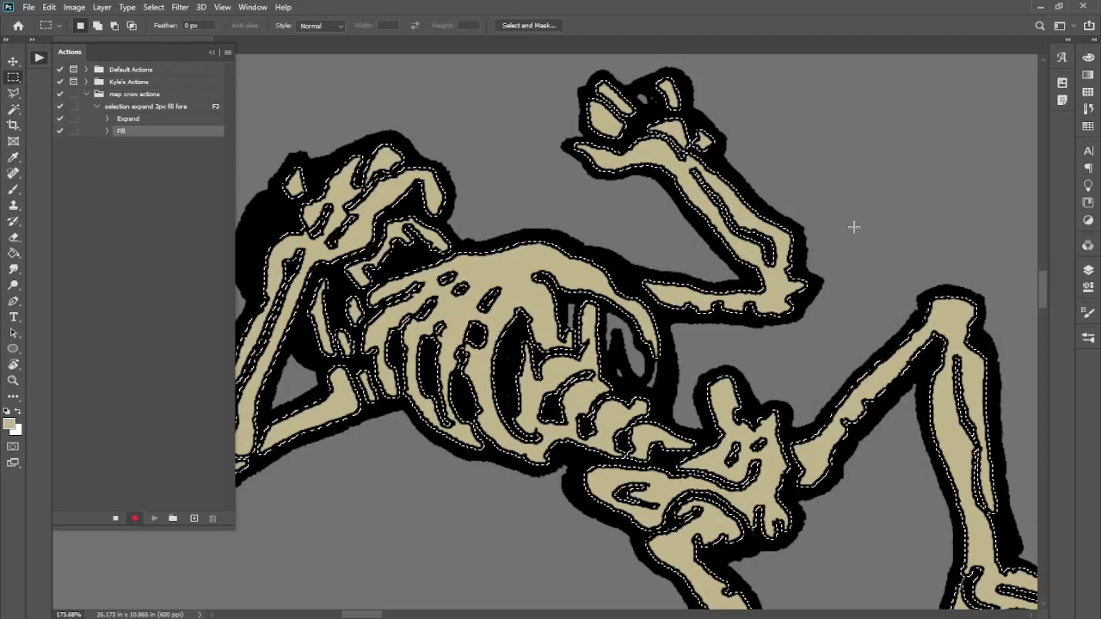
key("ctrl+d")
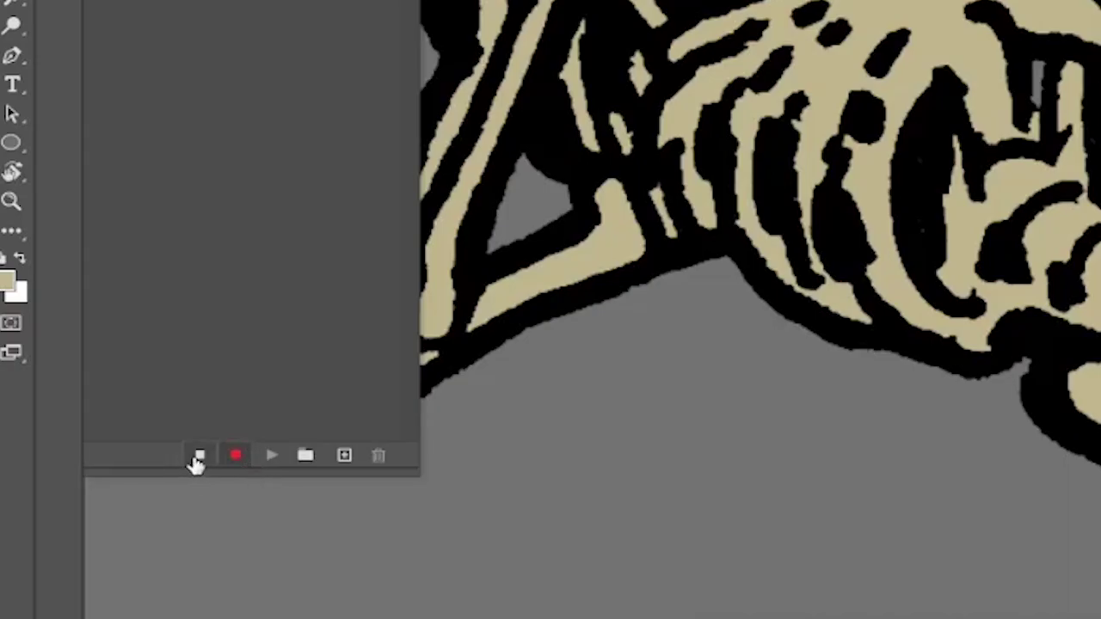
Step: Stop recording, then select the boar's left side, head circle and back spines and fill them salmon-red
left_click(197, 457)
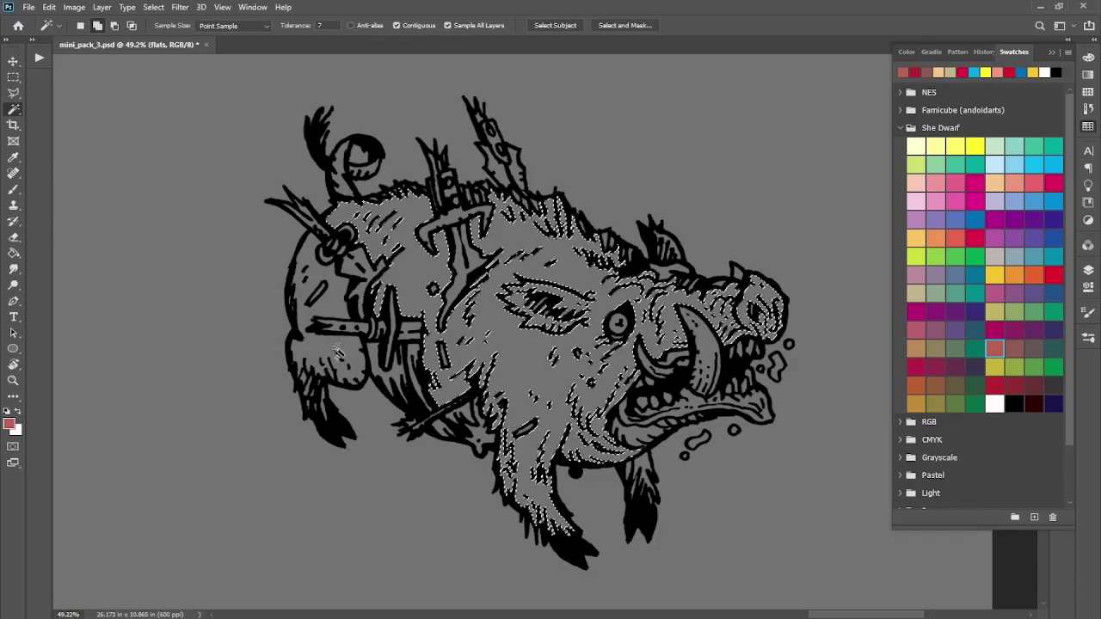
left_click(337, 352)
left_click(368, 169)
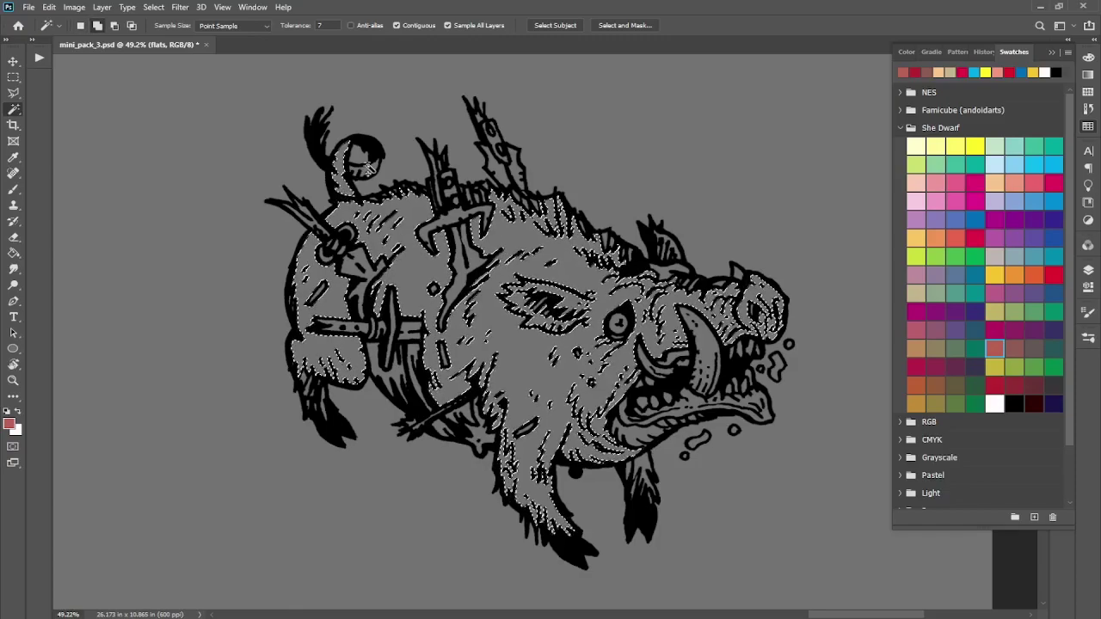
left_click(679, 242)
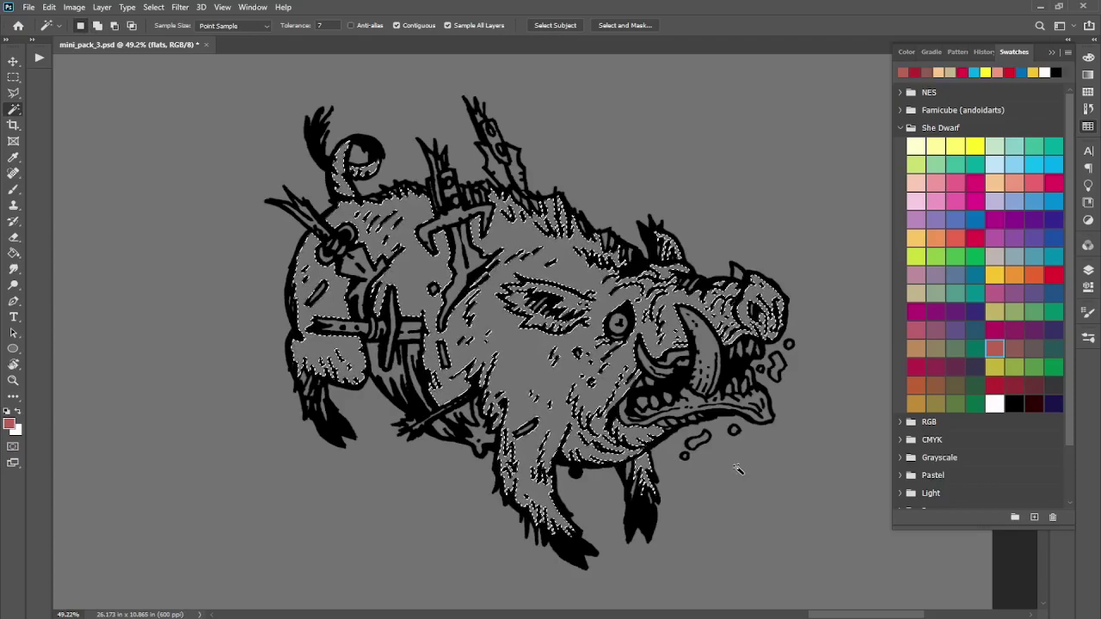
key("alt+BackSpace")
key("ctrl+d")
Step: Paint salmon-red over the front leg's unfilled gaps with a size-50 brush, panning toward the head
key("b")
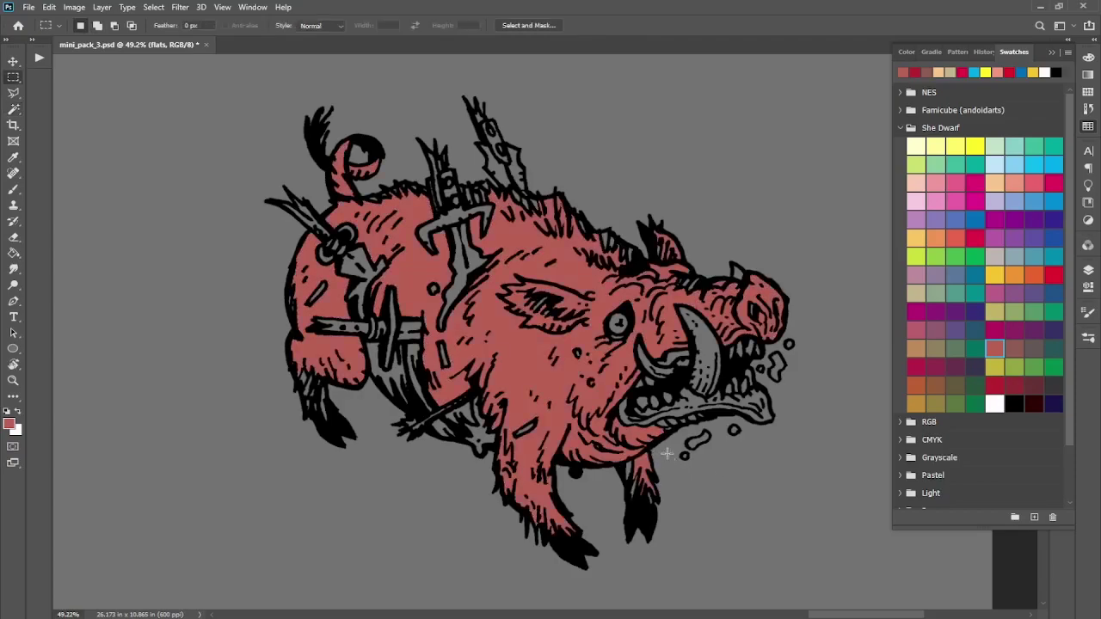
scroll(658, 495, "up", 4)
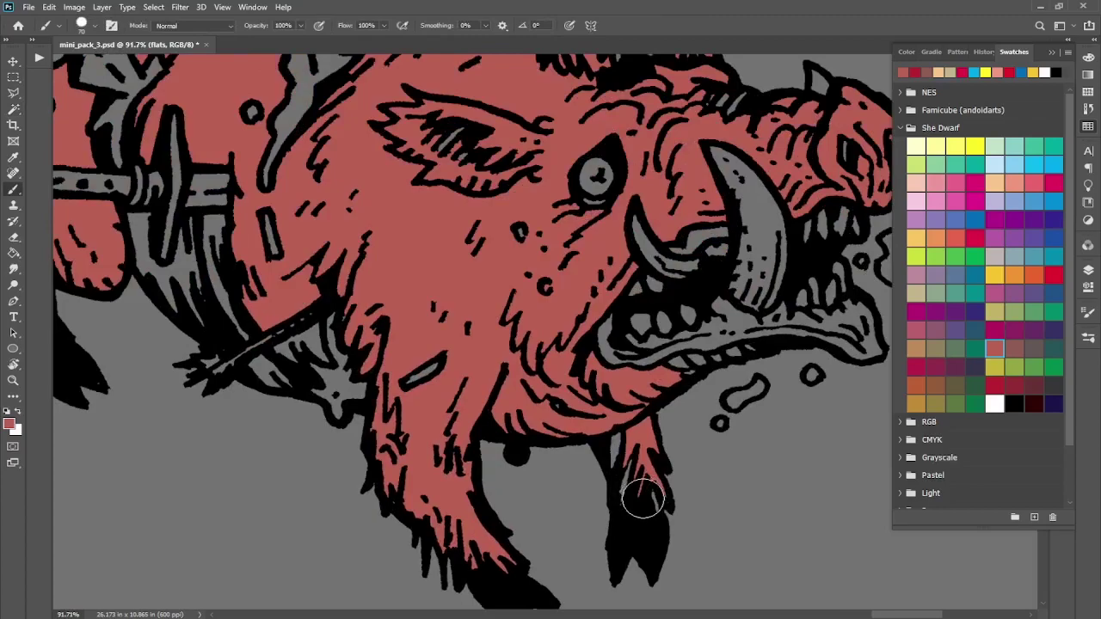
key("bracketleft")
key("bracketleft")
key("bracketleft")
mouse_move(644, 499)
left_mouse_down()
mouse_move(627, 491)
mouse_move(631, 464)
mouse_move(599, 400)
left_mouse_up()
scroll(559, 413, "down", 2)
scroll(560, 413, "left", 1)
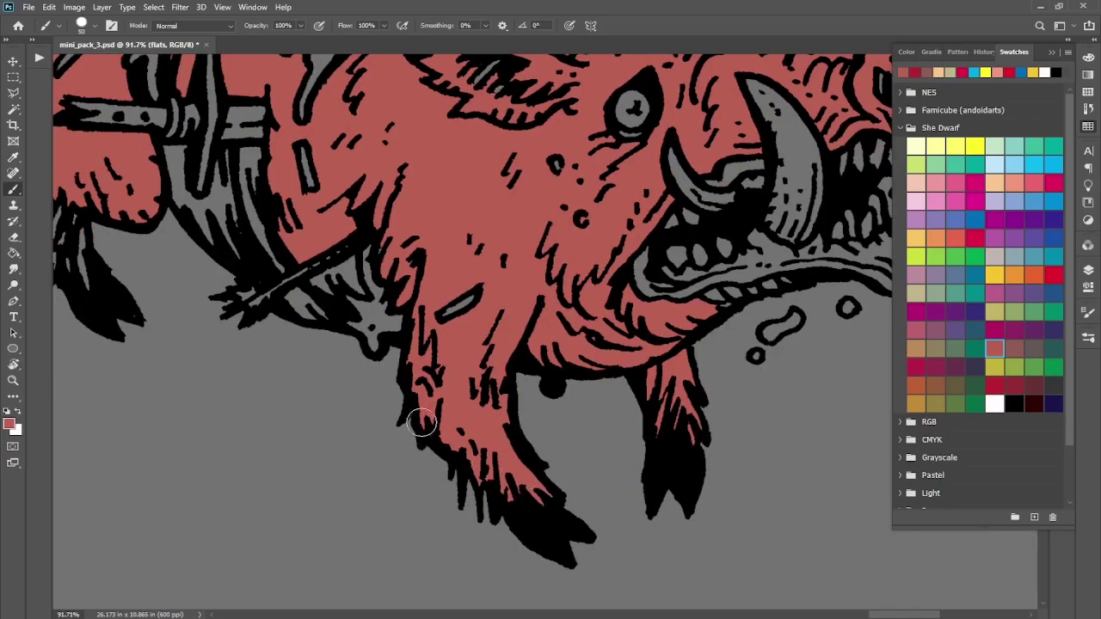
left_click_drag(456, 370, 560, 469)
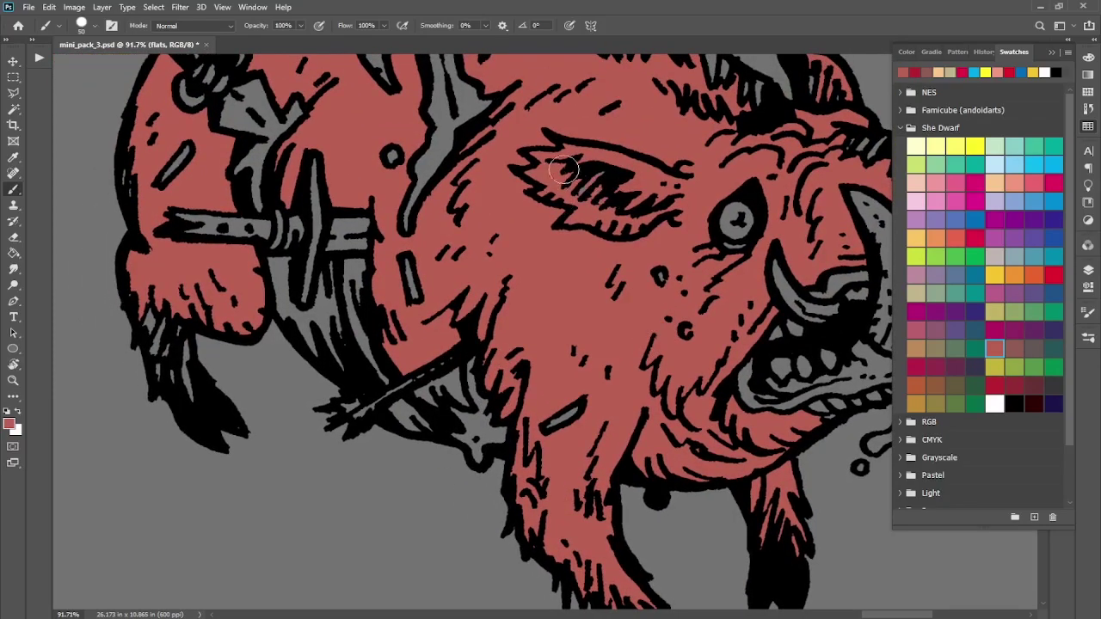
left_click_drag(623, 290, 446, 311)
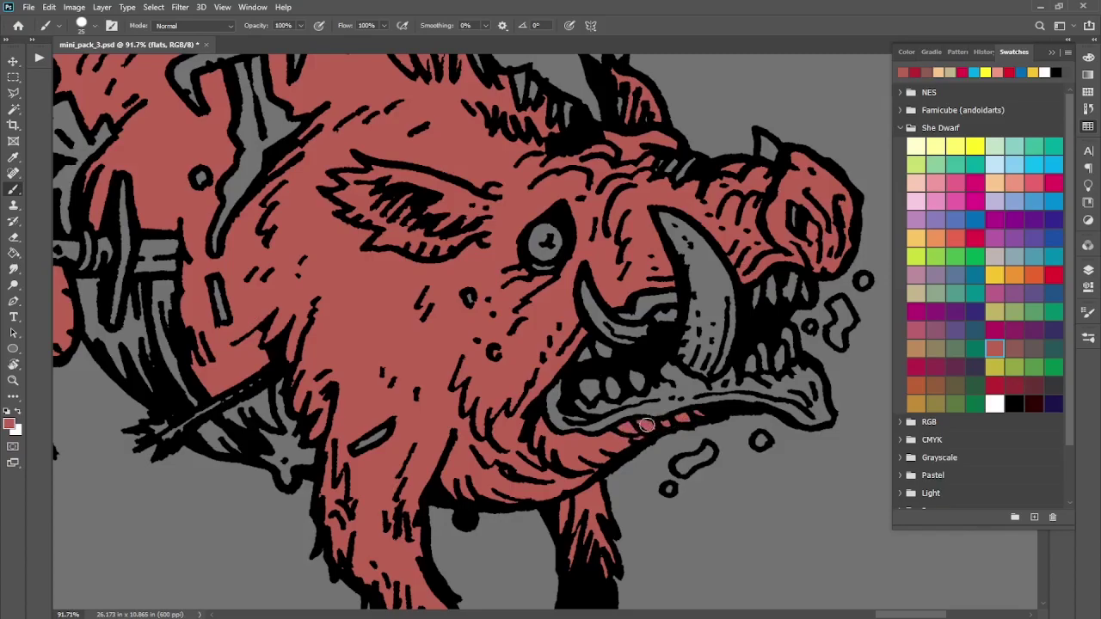
Step: Fill the lower teeth, crescent tooth, large tusk and small upper teeth pale cream, then select the eye
scroll(662, 433, "down", 1)
left_click(915, 146)
key("w")
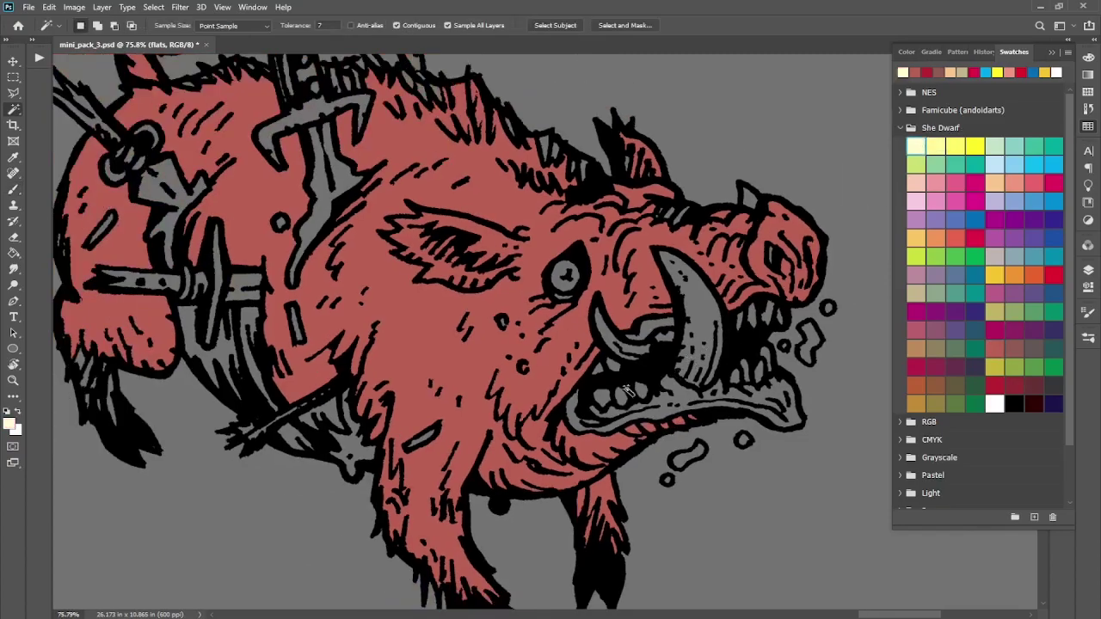
left_click(607, 368, "shift")
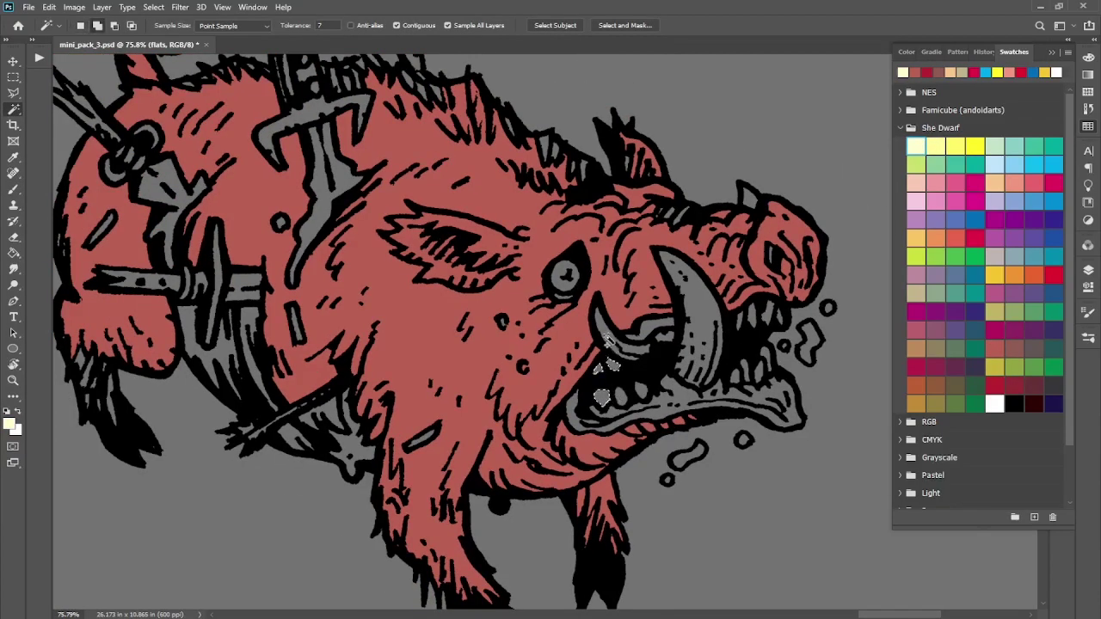
left_click(608, 340, "shift")
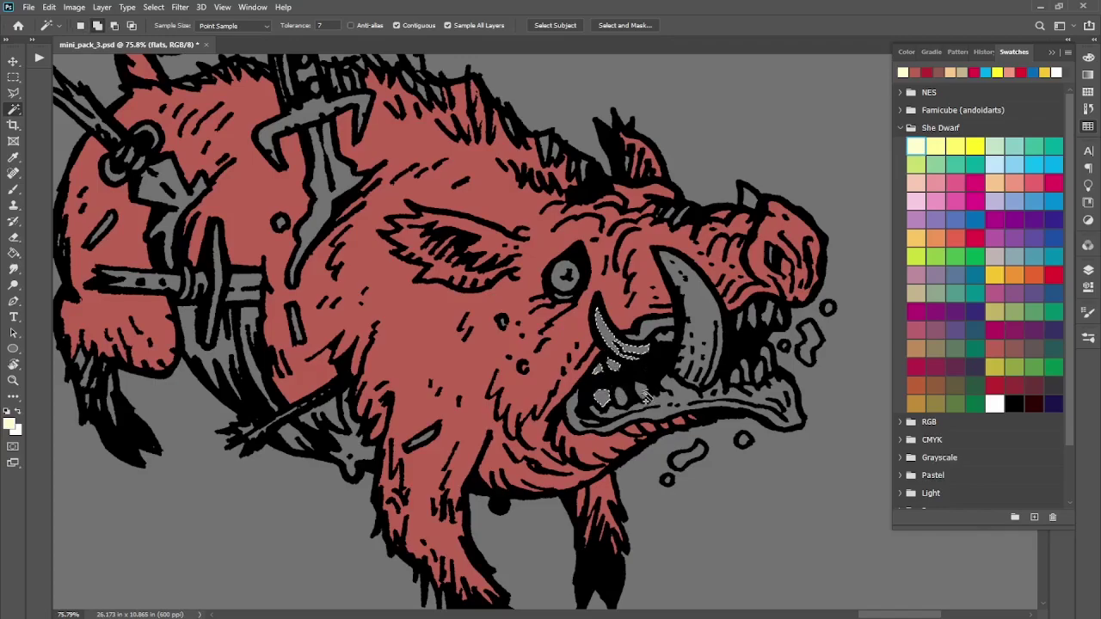
left_click(698, 318, "shift")
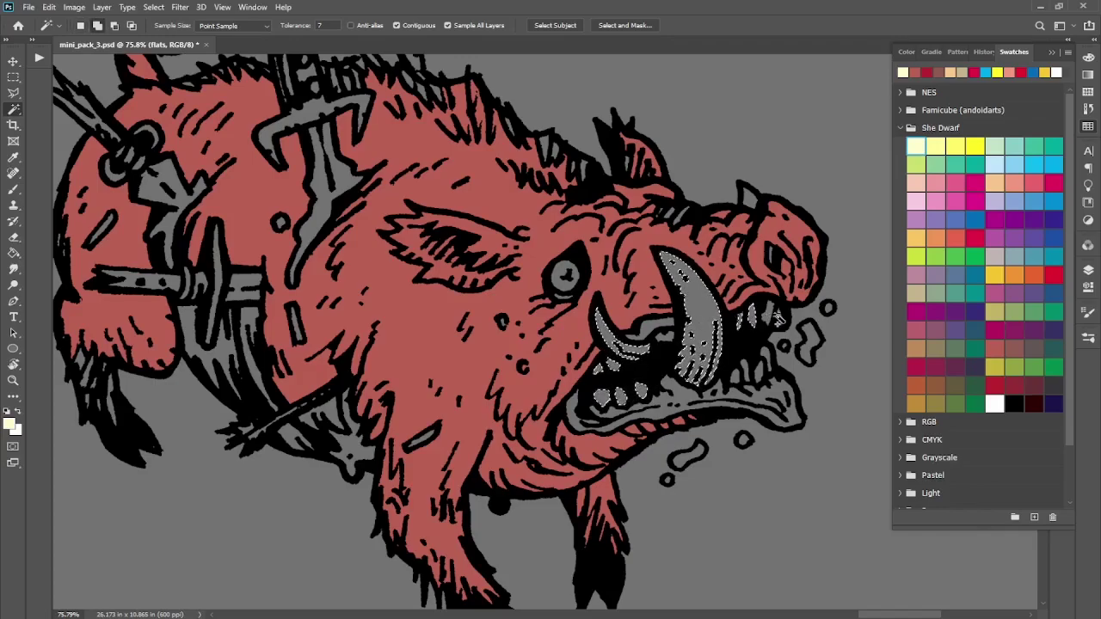
left_click(777, 317, "shift")
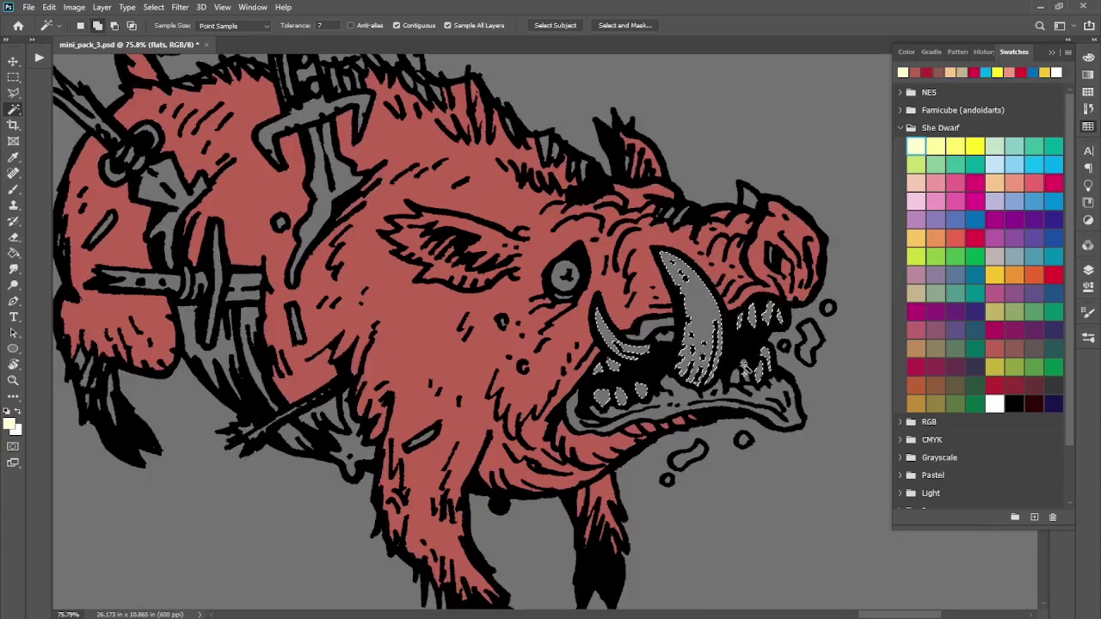
key("alt+BackSpace")
key("ctrl+d")
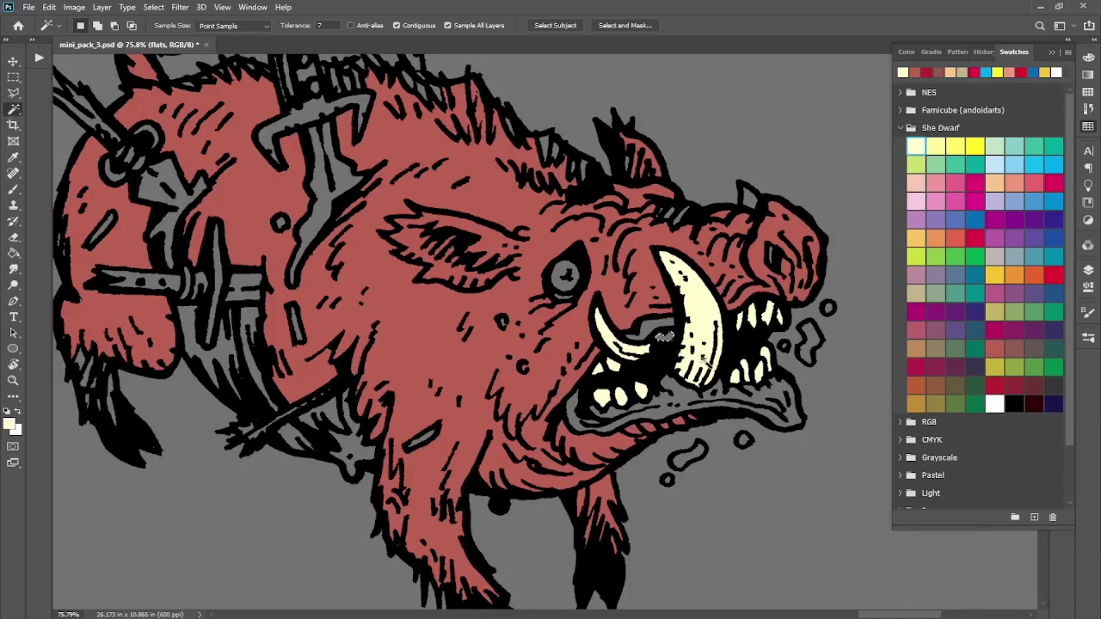
left_click(560, 271)
Step: Fill the boar's eye with cream and pick a red swatch for the blood
key("alt+BackSpace")
key("ctrl+d")
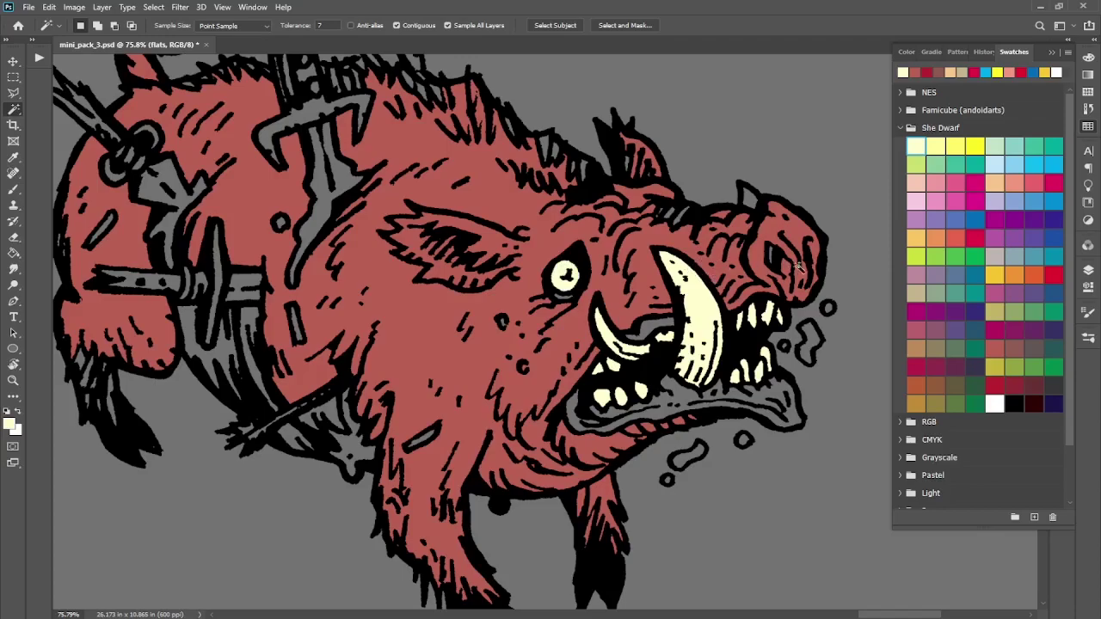
left_click(1050, 275)
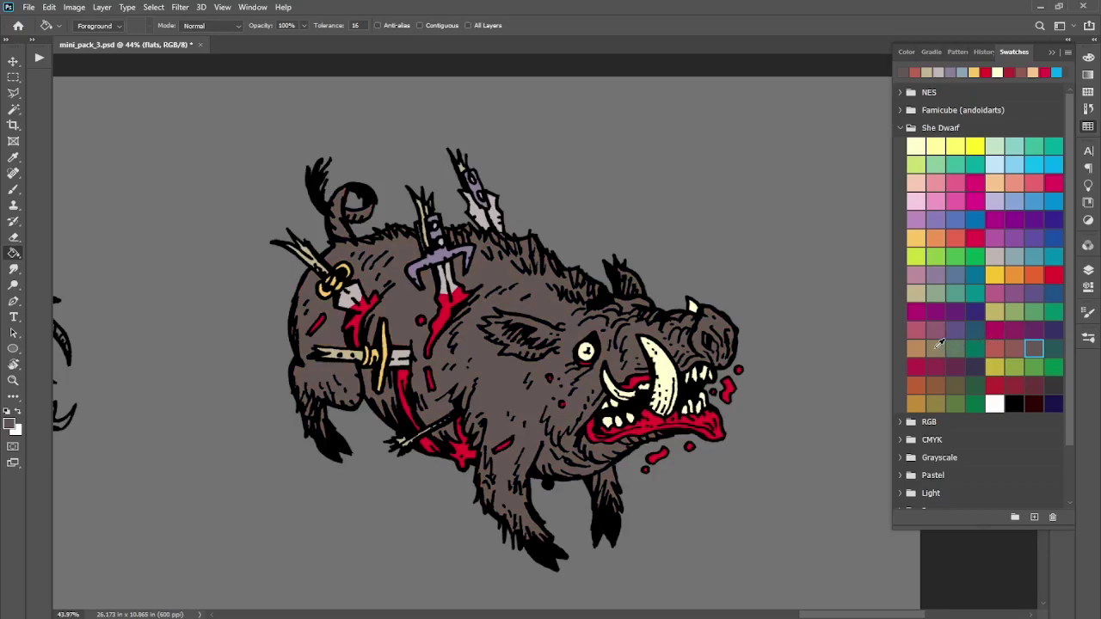
Step: Paint-bucket the body fill tan-brown, then recolour it a darker olive-brown
left_click(937, 347)
left_click(687, 459)
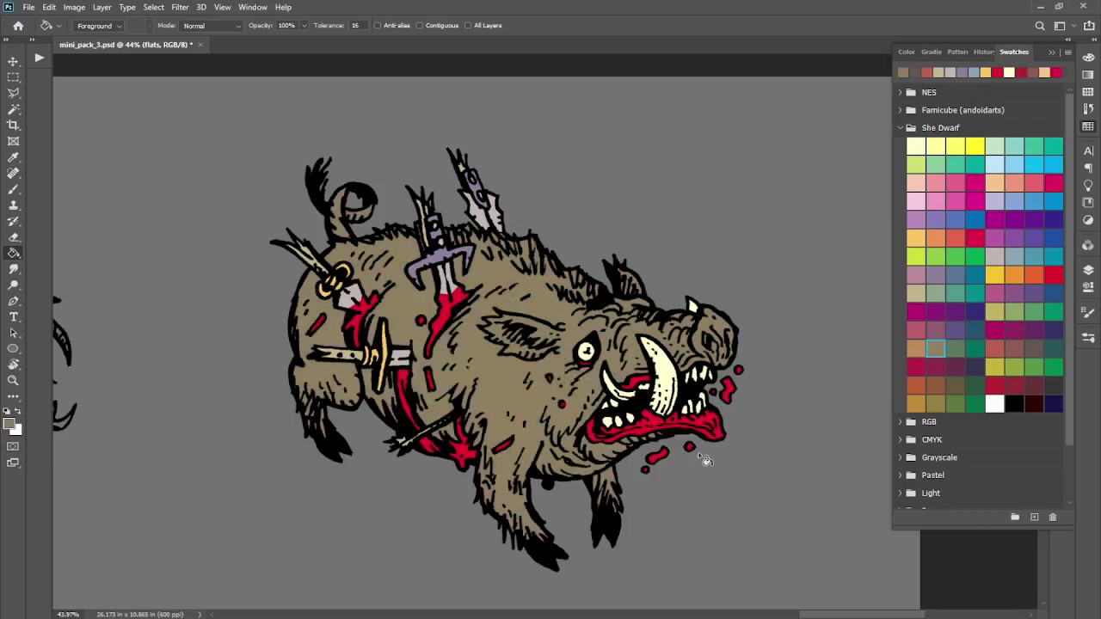
left_click(953, 384)
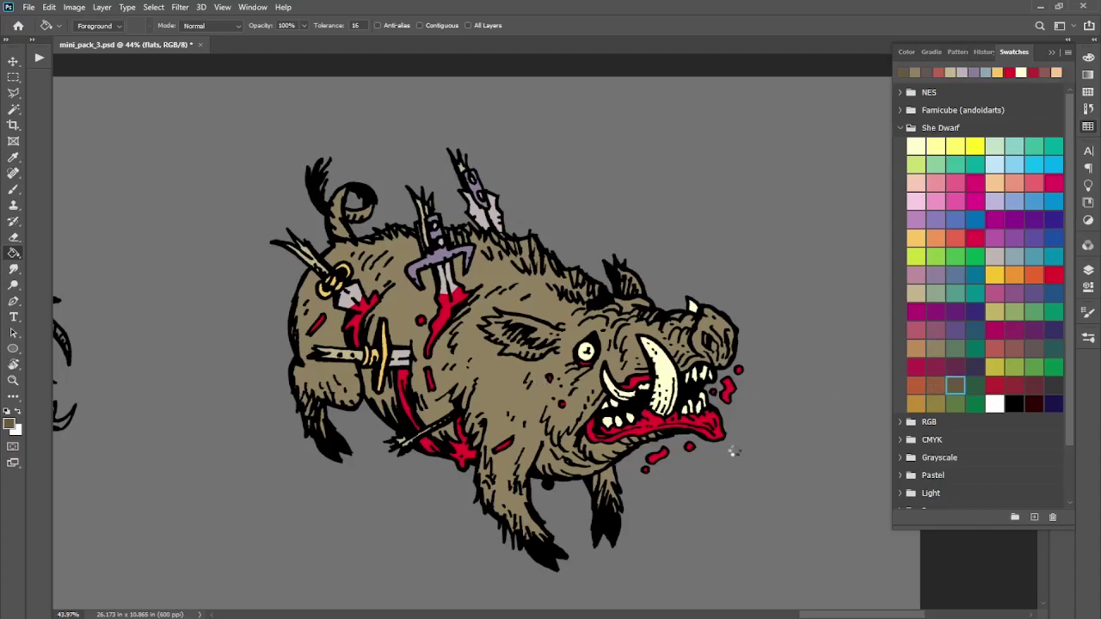
left_click(739, 456)
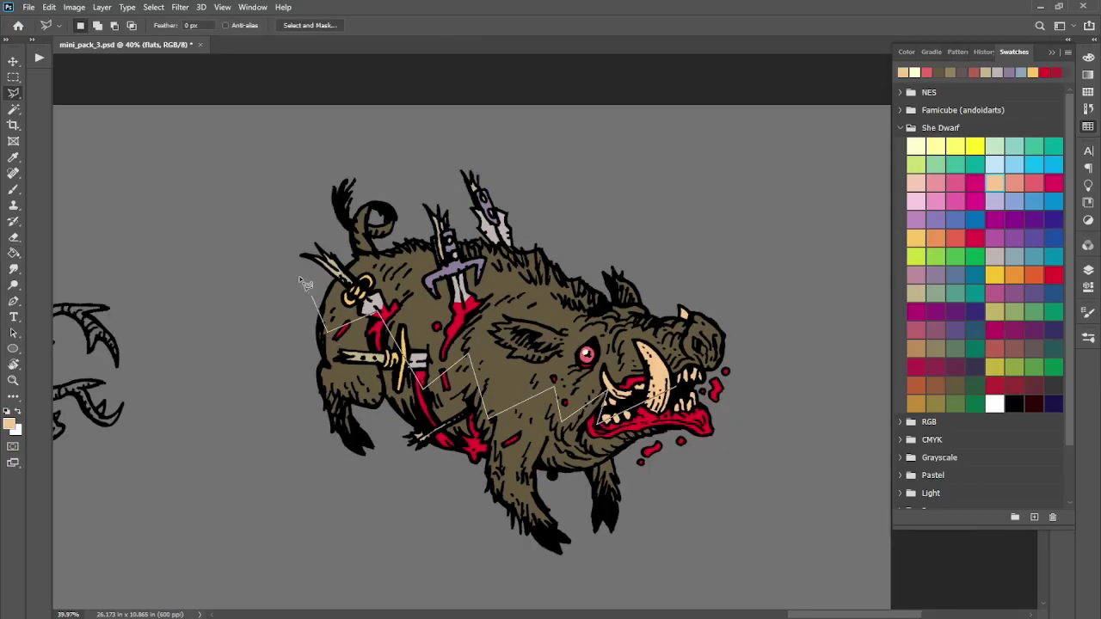
Step: Lasso the boar's upper back and head, fill it with a lighter brown, then deselect
left_click(300, 275)
left_click(198, 208)
left_click(295, 140)
left_click(689, 165)
left_click(795, 297)
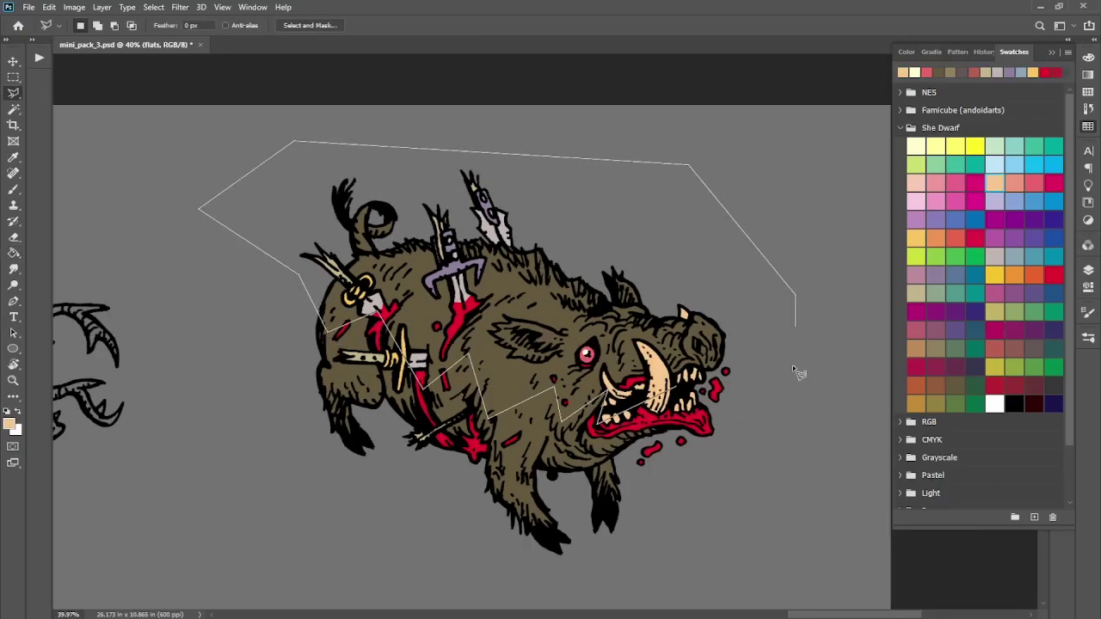
left_click(789, 374)
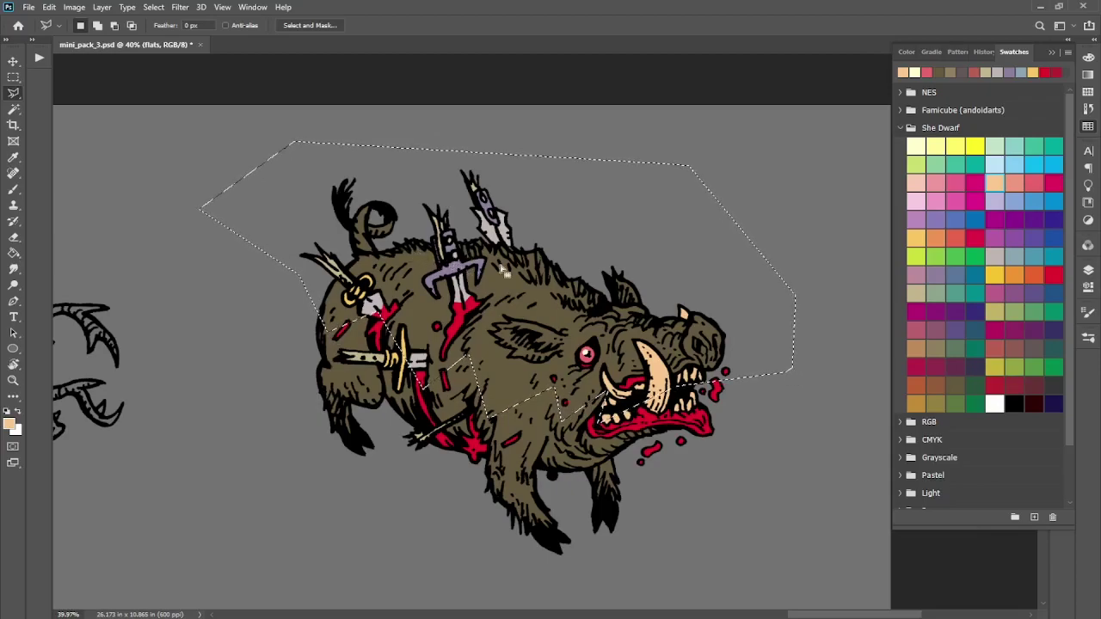
key("g")
left_click(519, 368, "alt")
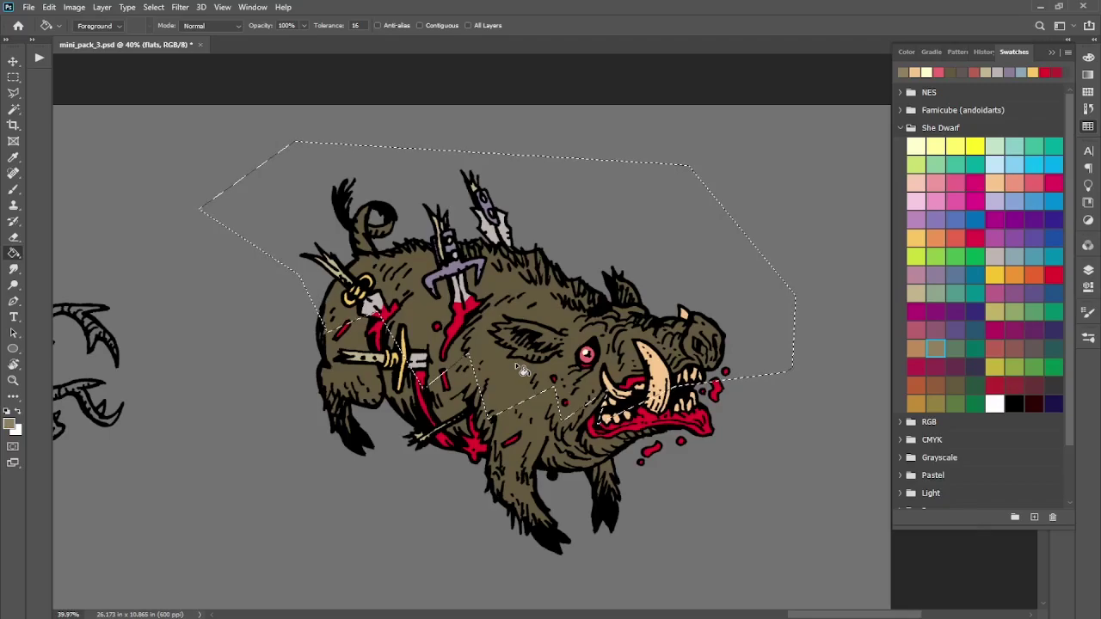
left_click(430, 28)
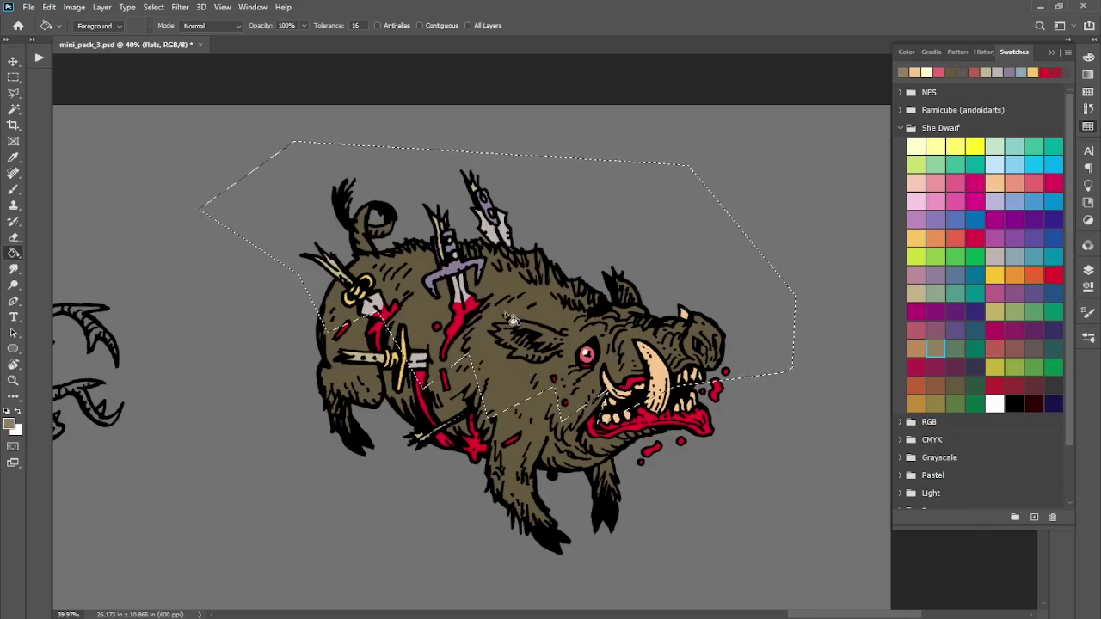
left_click(791, 278)
key("m")
key("ctrl+d")
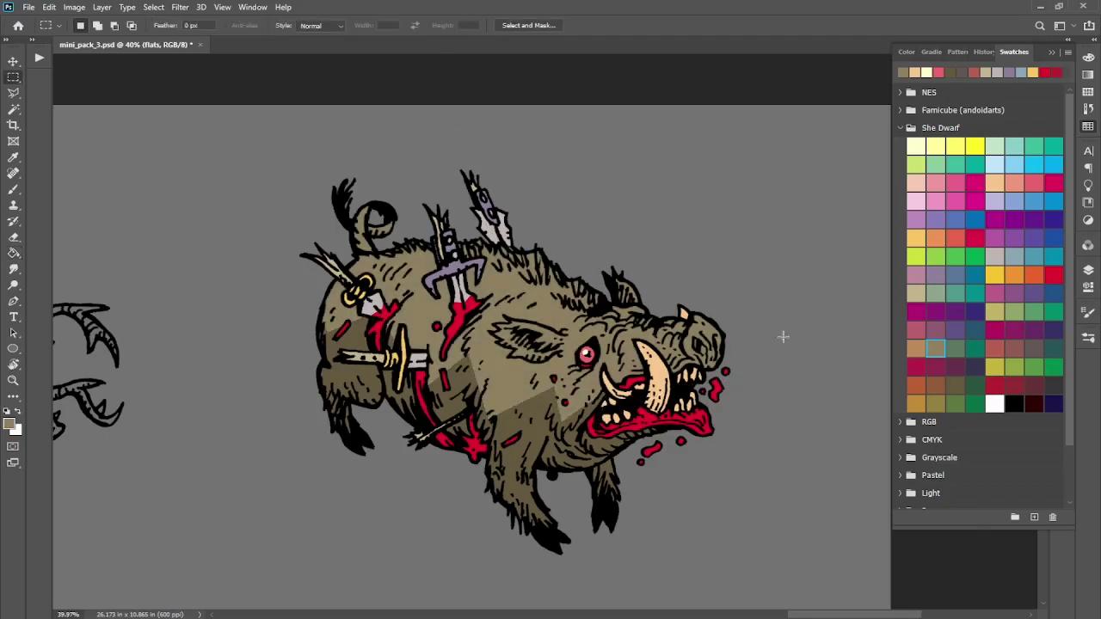
Step: Outline a patch on the boar's side and fill it with the sampled tan, then deselect
scroll(752, 386, "down", 2)
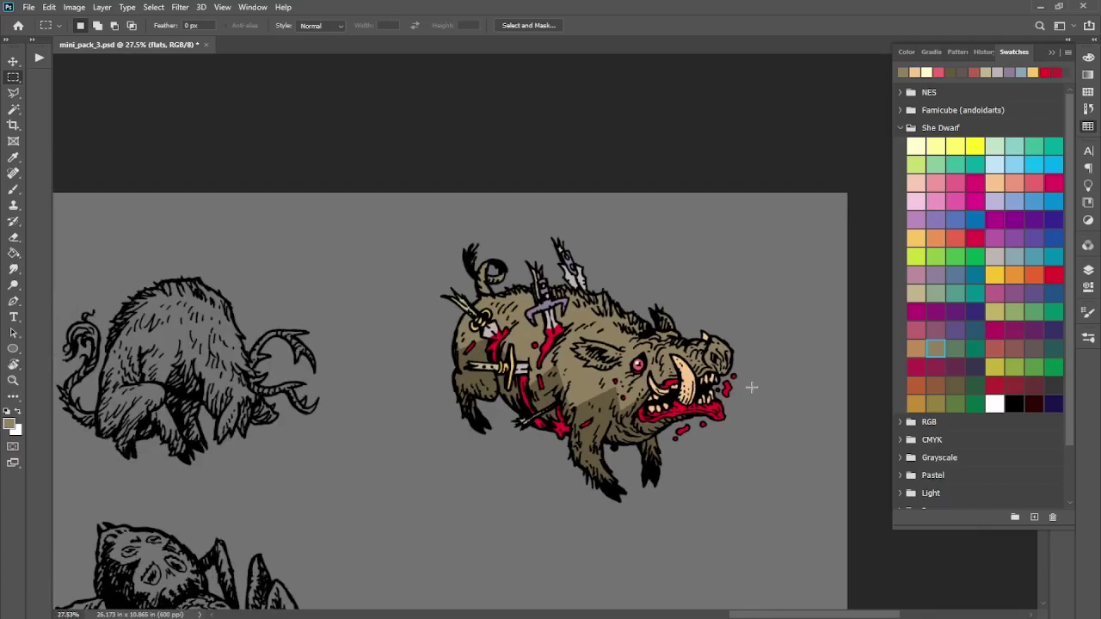
scroll(752, 387, "up", 1)
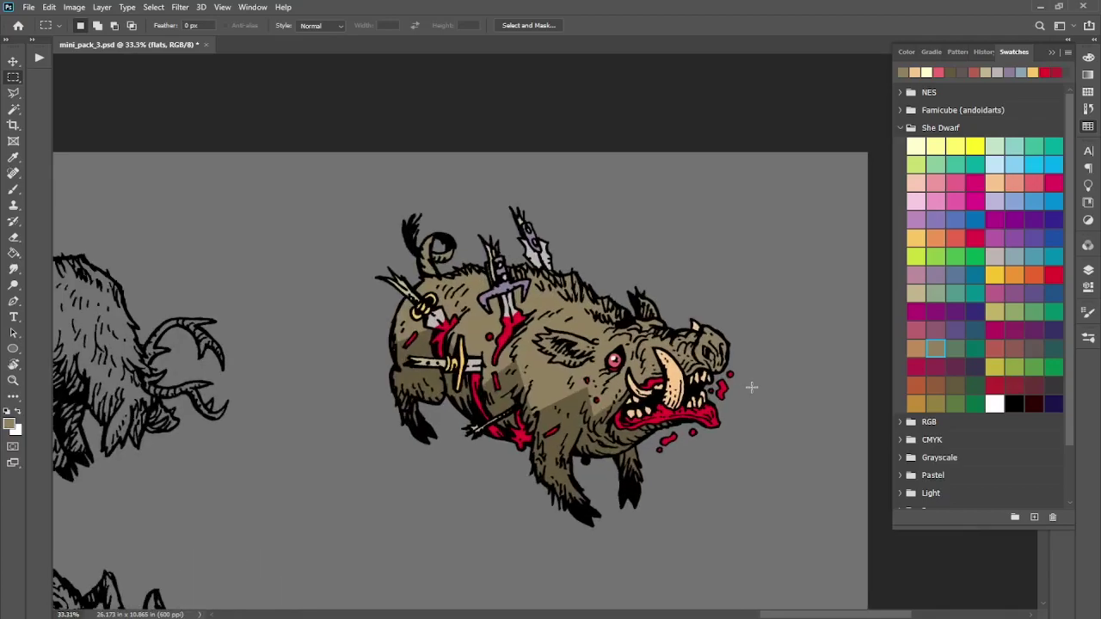
scroll(752, 388, "up", 1)
left_click(916, 386)
key("l")
left_click(425, 334)
left_click(555, 326)
left_click(566, 404)
left_click(499, 403)
left_click(469, 375)
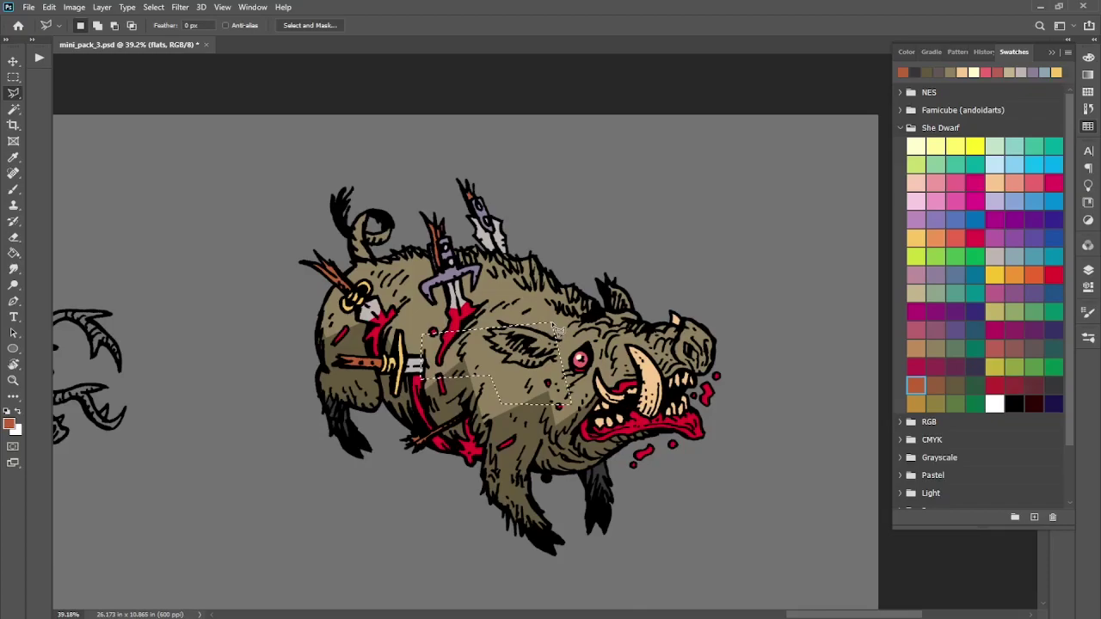
key("g")
left_click(549, 401, "alt")
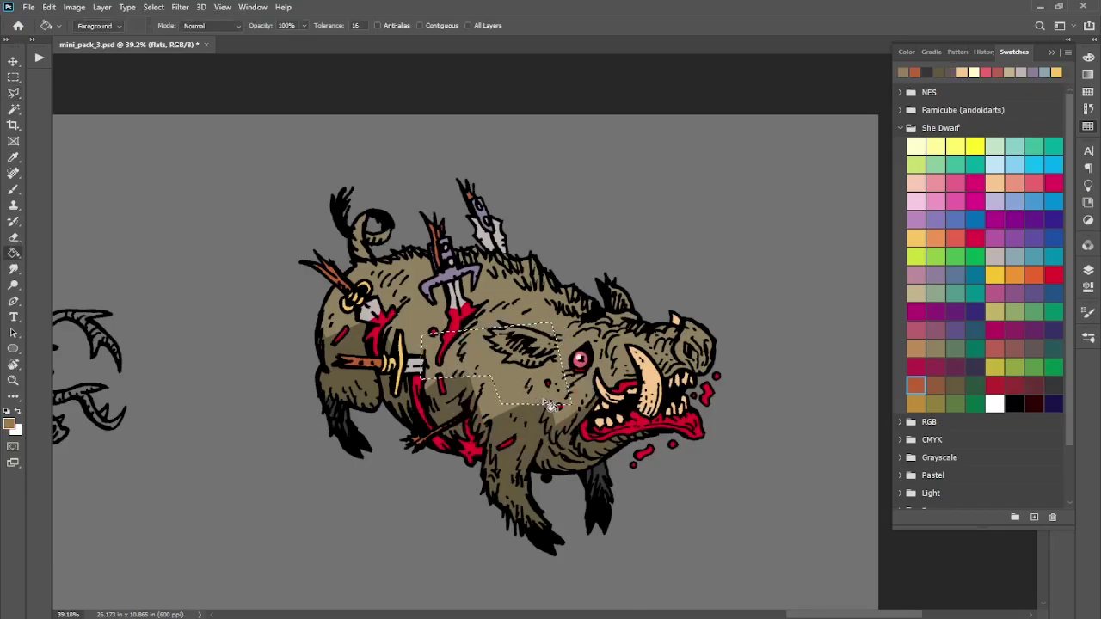
left_click(552, 405)
key("ctrl+d")
key("m")
scroll(631, 447, "down", 2)
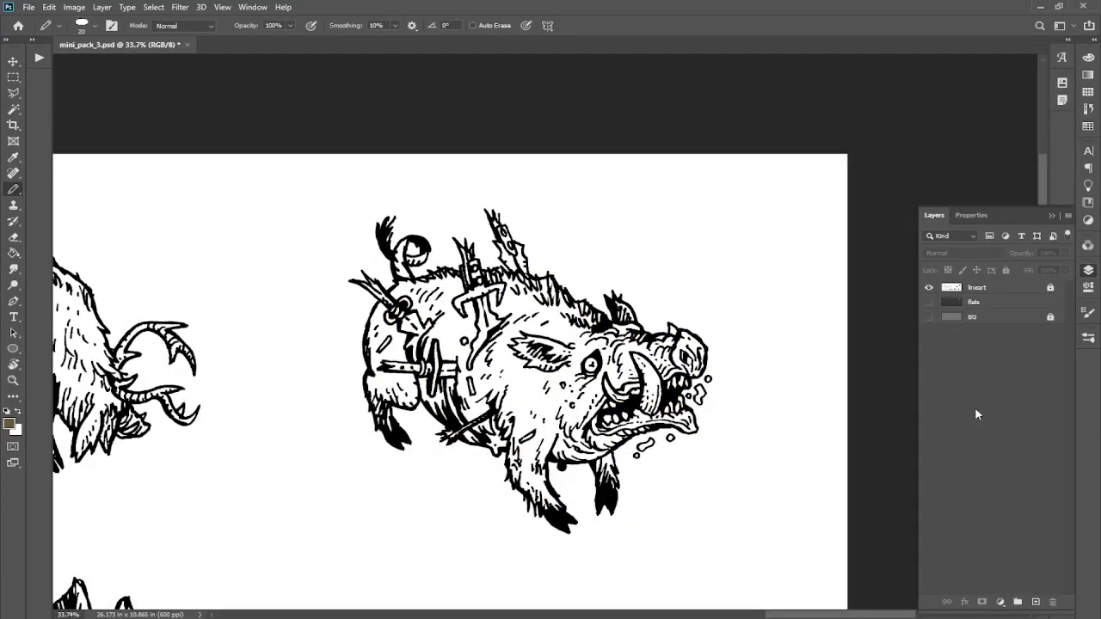
Step: Unlock the lineart layer, then add Layer 1 above it with a layer mask
left_click(1013, 289)
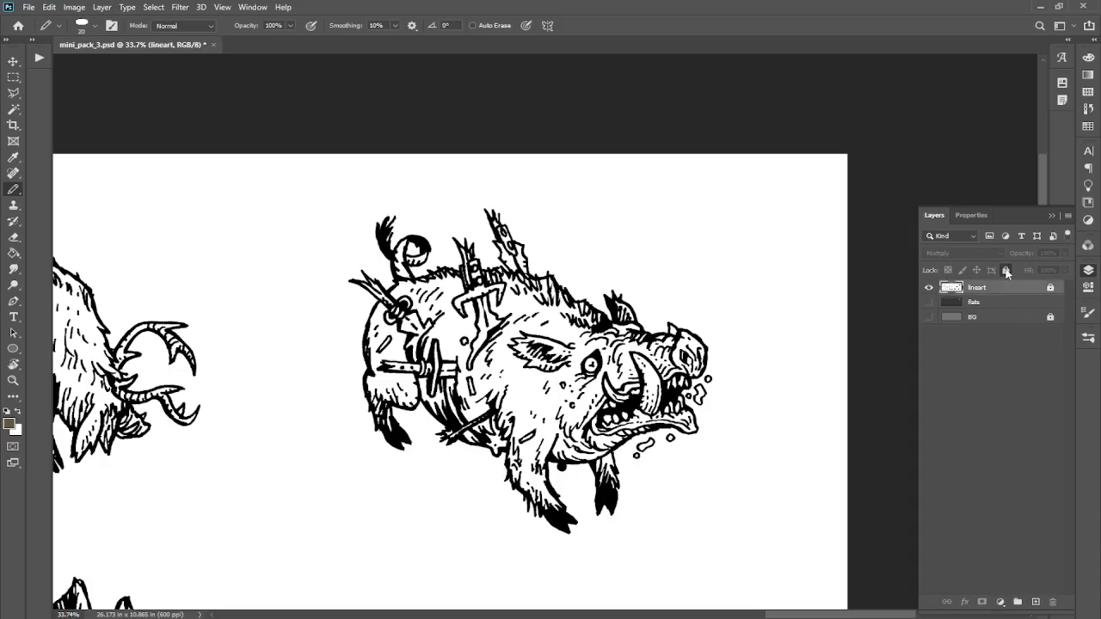
left_click(1007, 271)
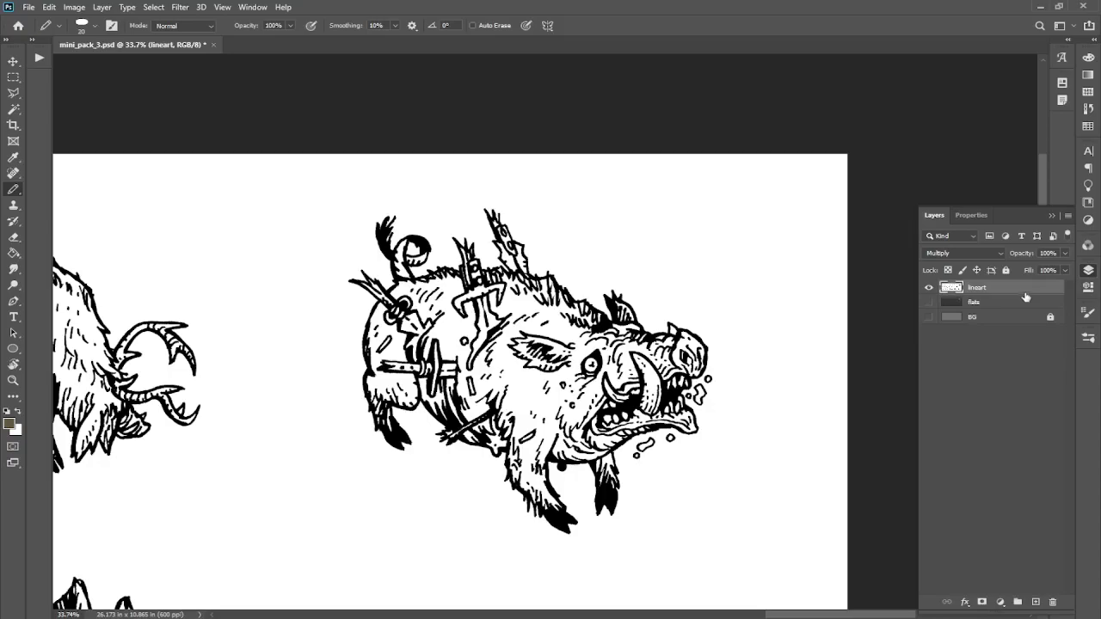
key("w")
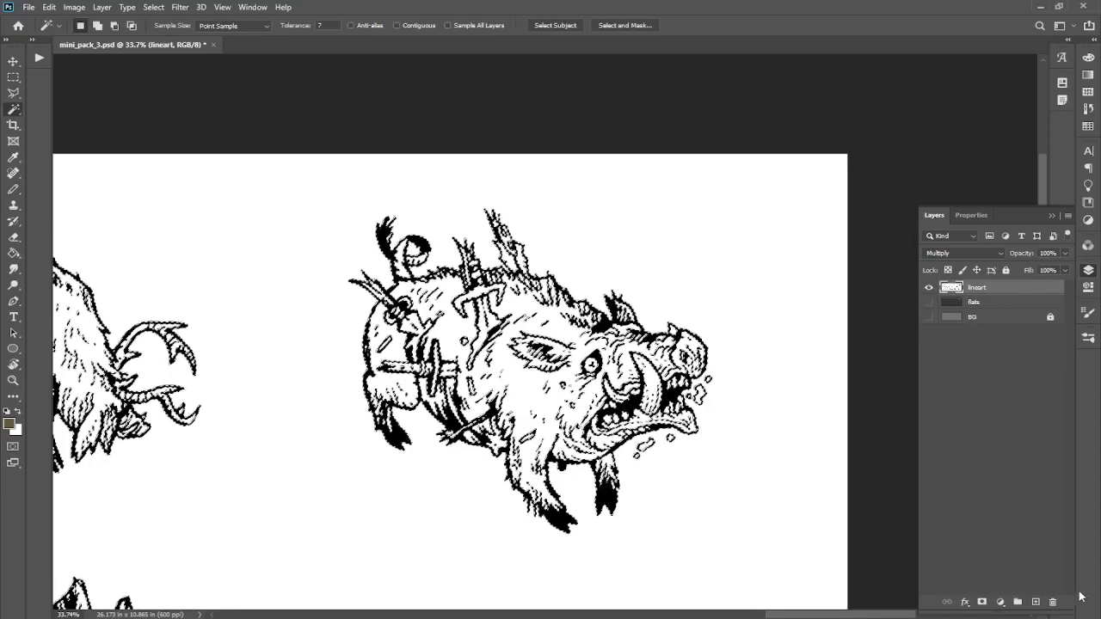
left_click(1038, 604)
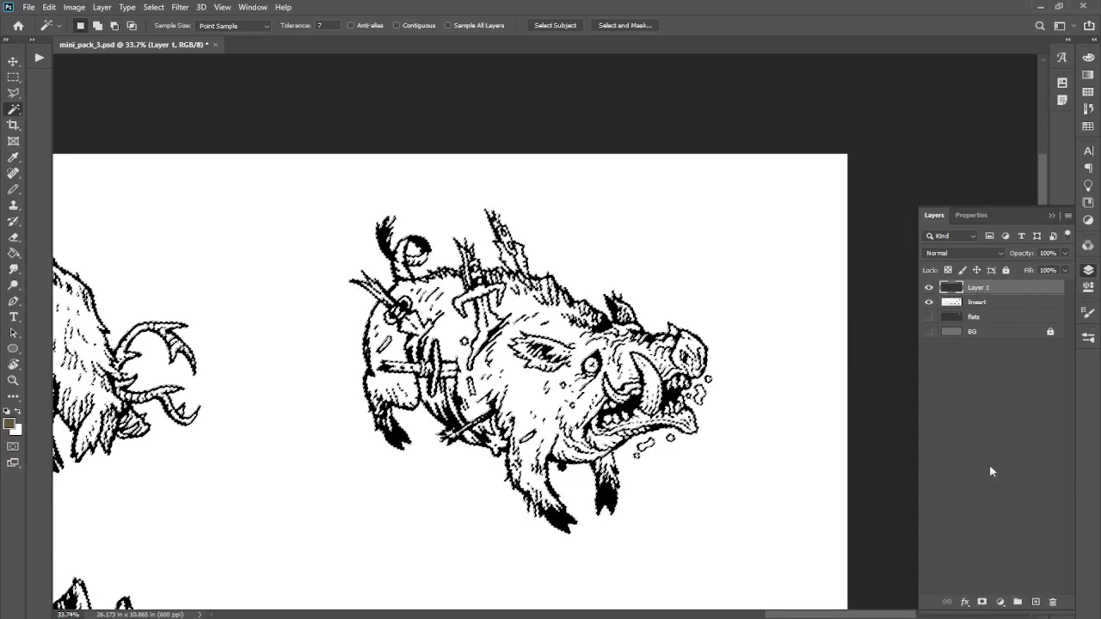
left_click(983, 603)
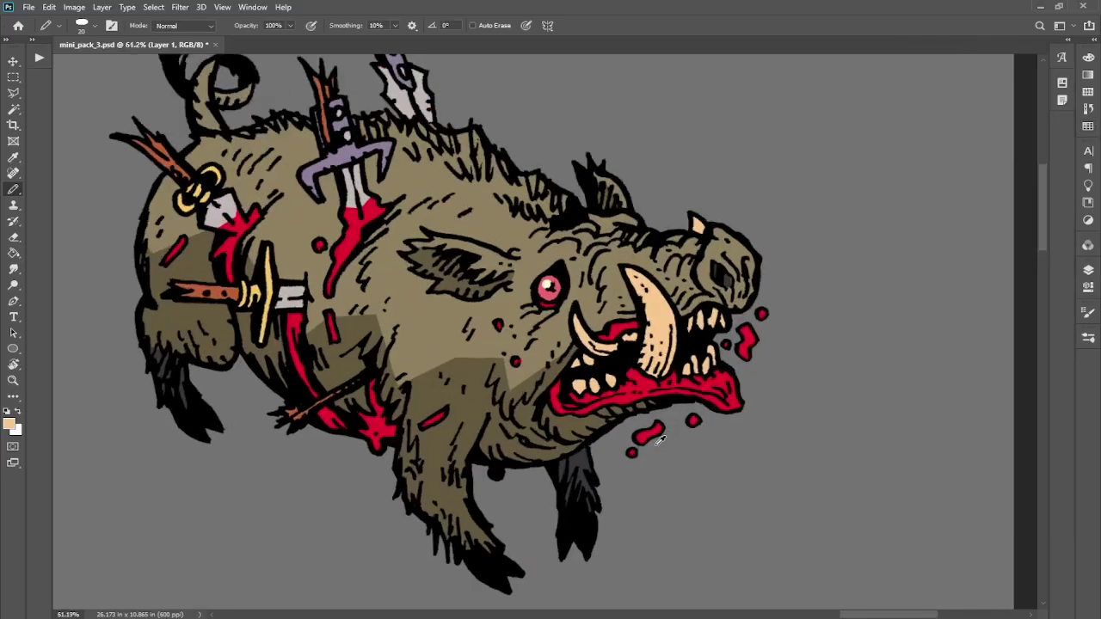
Step: Outline the blood drop below the boar's mouth for a tan fill
scroll(638, 451, "up", 3)
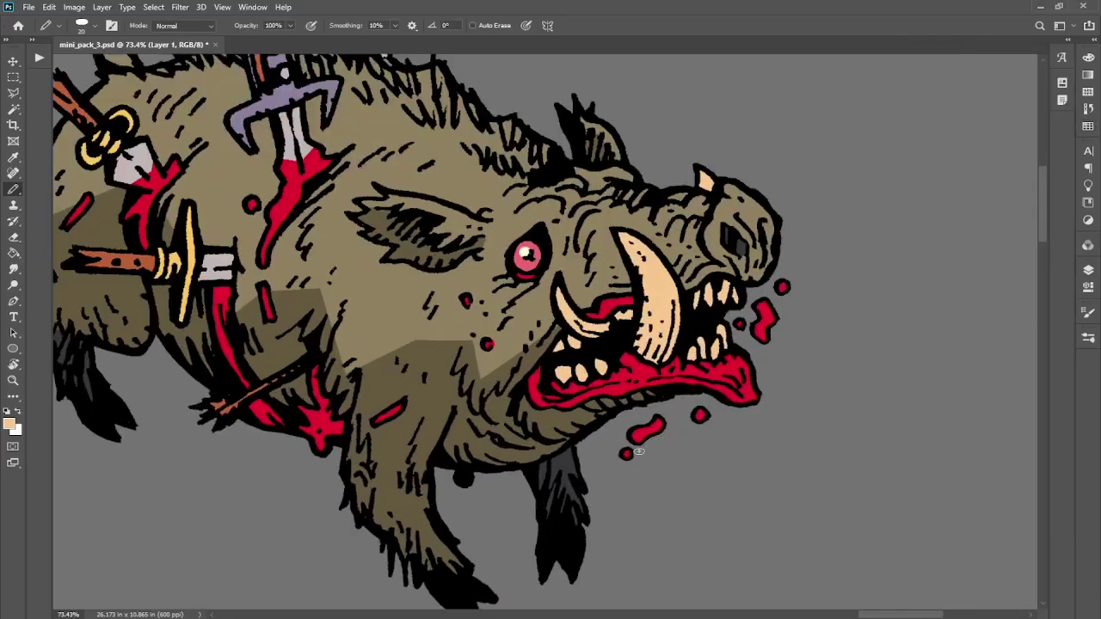
mouse_move(626, 452)
left_mouse_down()
mouse_move(662, 418)
mouse_move(643, 441)
mouse_move(704, 406)
mouse_move(711, 421)
mouse_move(693, 427)
left_mouse_up()
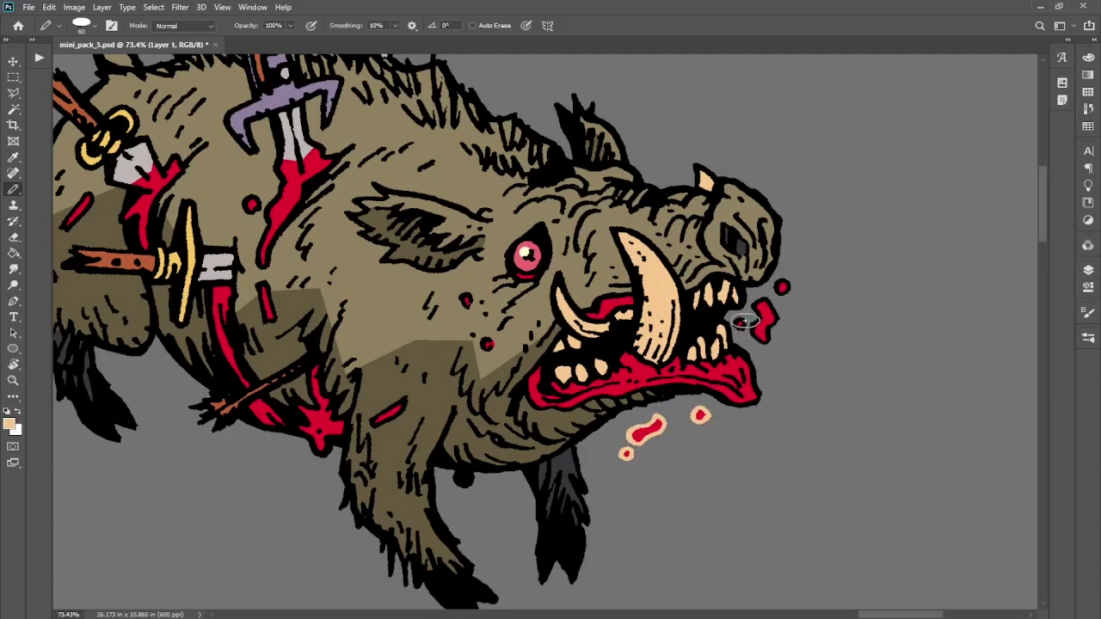
key("g")
scroll(745, 321, "down", 1)
Step: Disable Layer 1's mask and Magic Wand-select only its tan shapes
left_click(1088, 271)
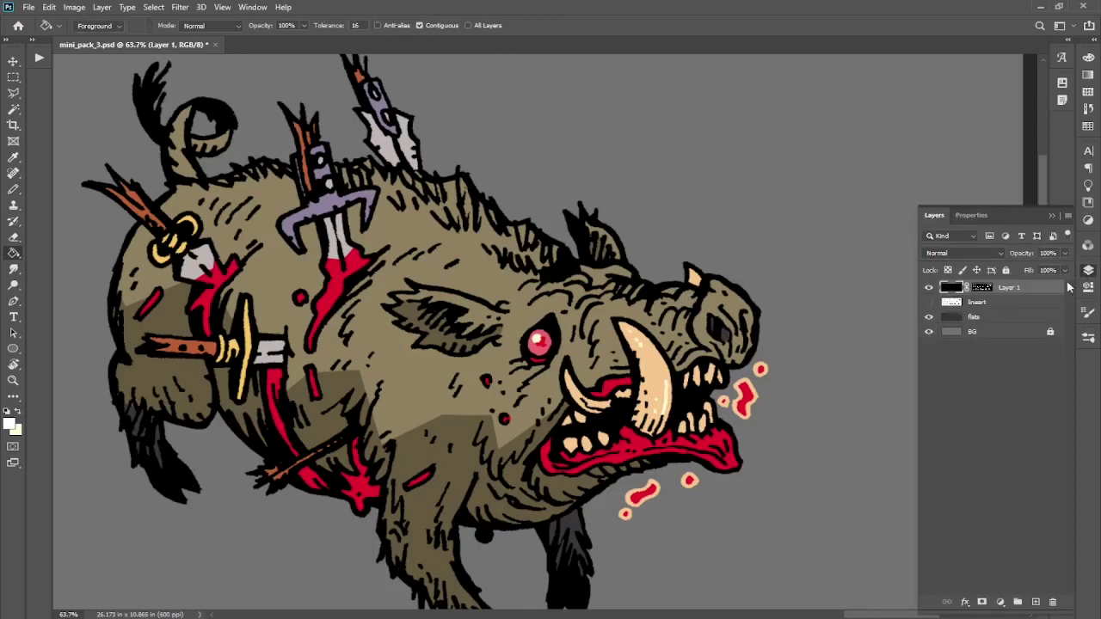
right_click(990, 292)
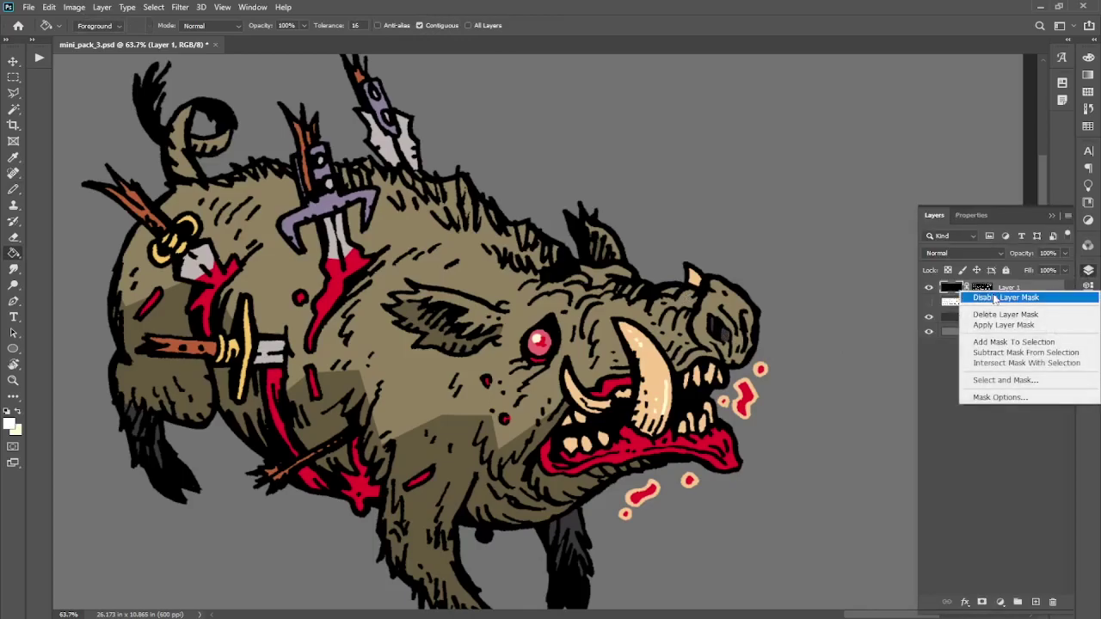
left_click(997, 298)
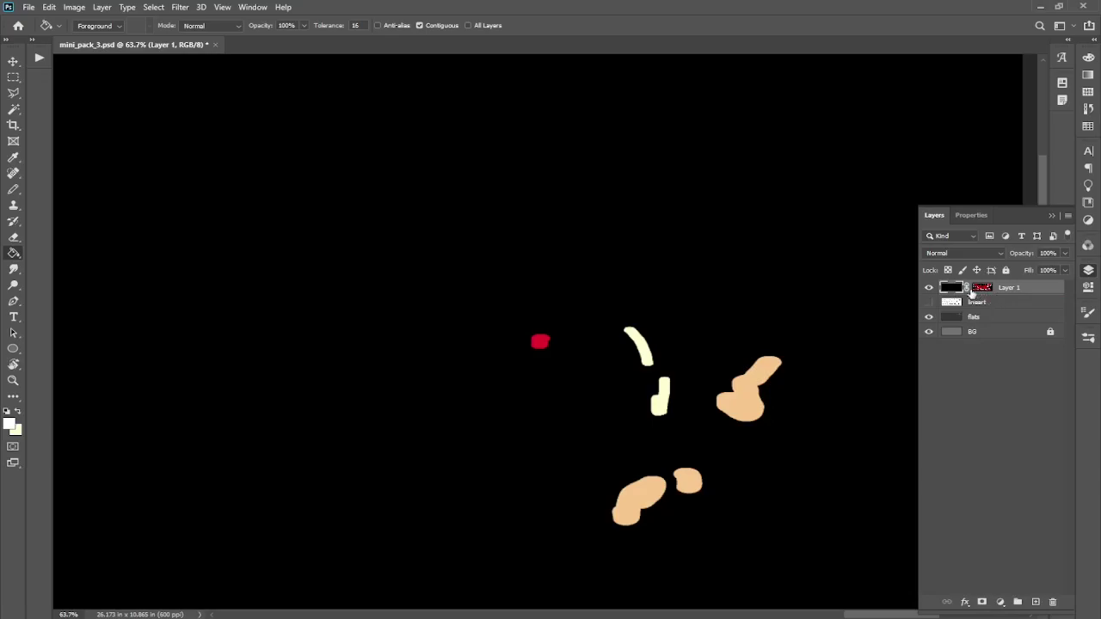
key("w")
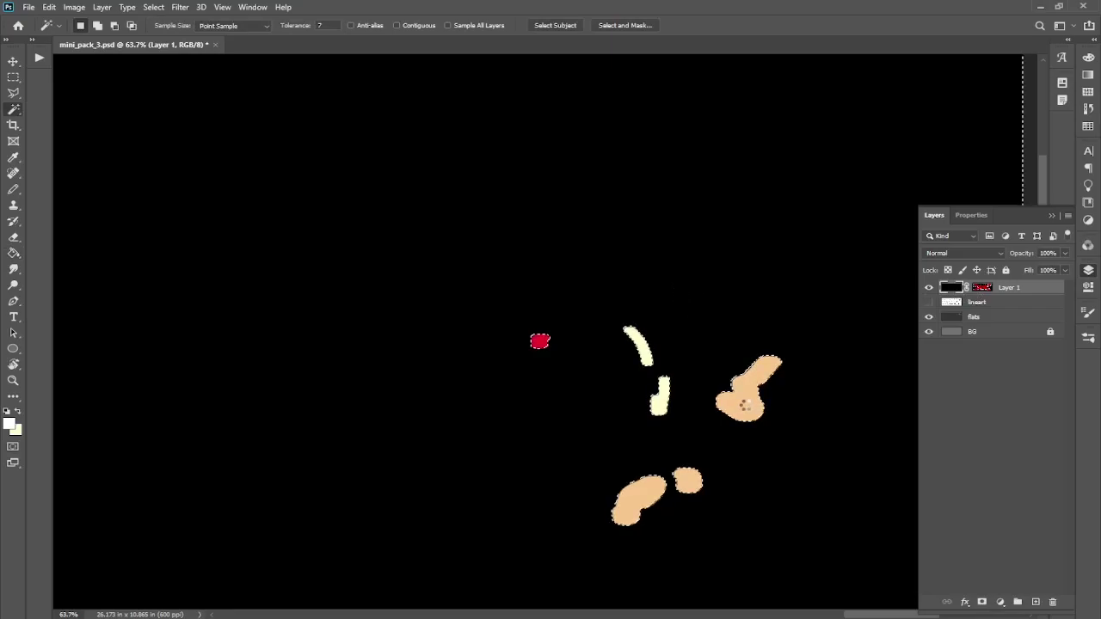
left_click(746, 405)
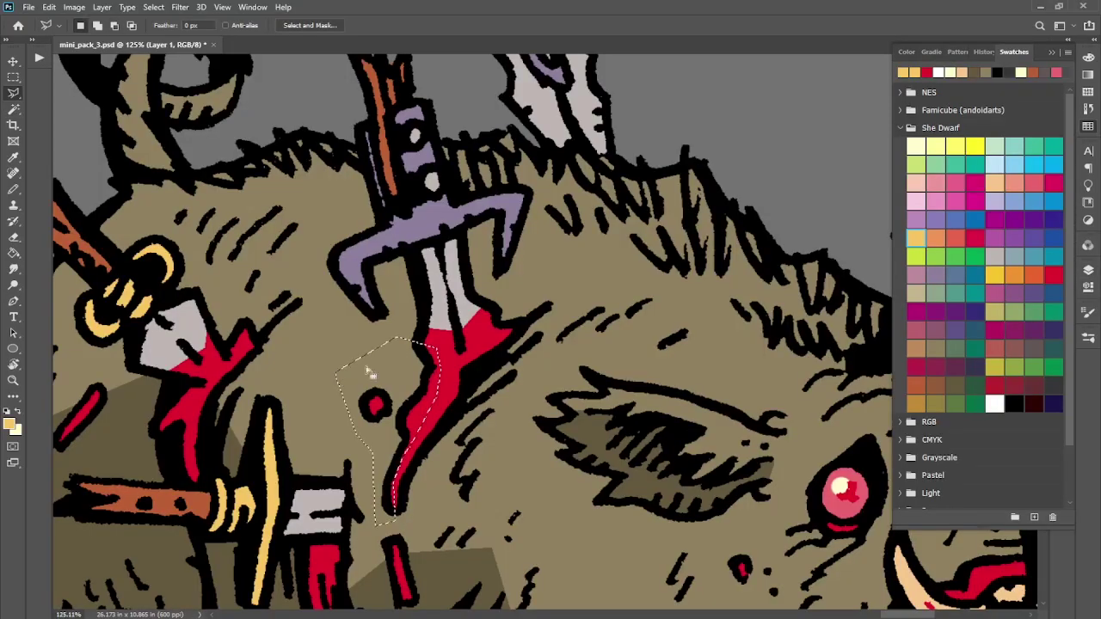
Step: Fill the outlined areas beside the red blood streaks with pale yellow
key("g")
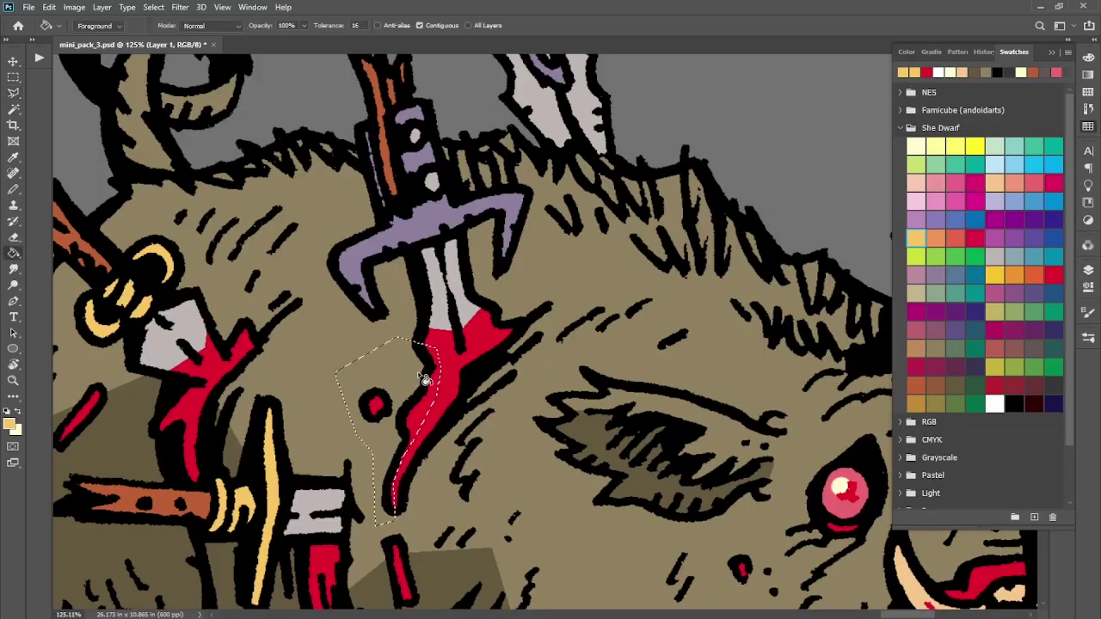
left_click(423, 379)
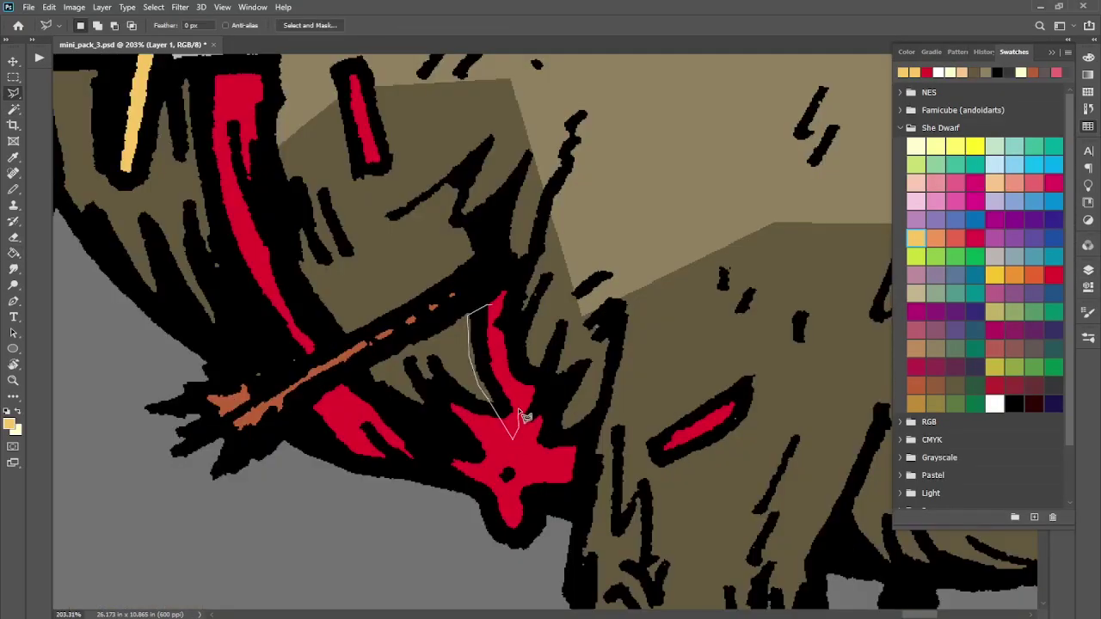
left_click(492, 312)
mouse_move(466, 468)
left_mouse_down()
mouse_move(437, 460)
mouse_move(508, 566)
mouse_move(519, 457)
mouse_move(492, 499)
left_mouse_up()
left_click(493, 499)
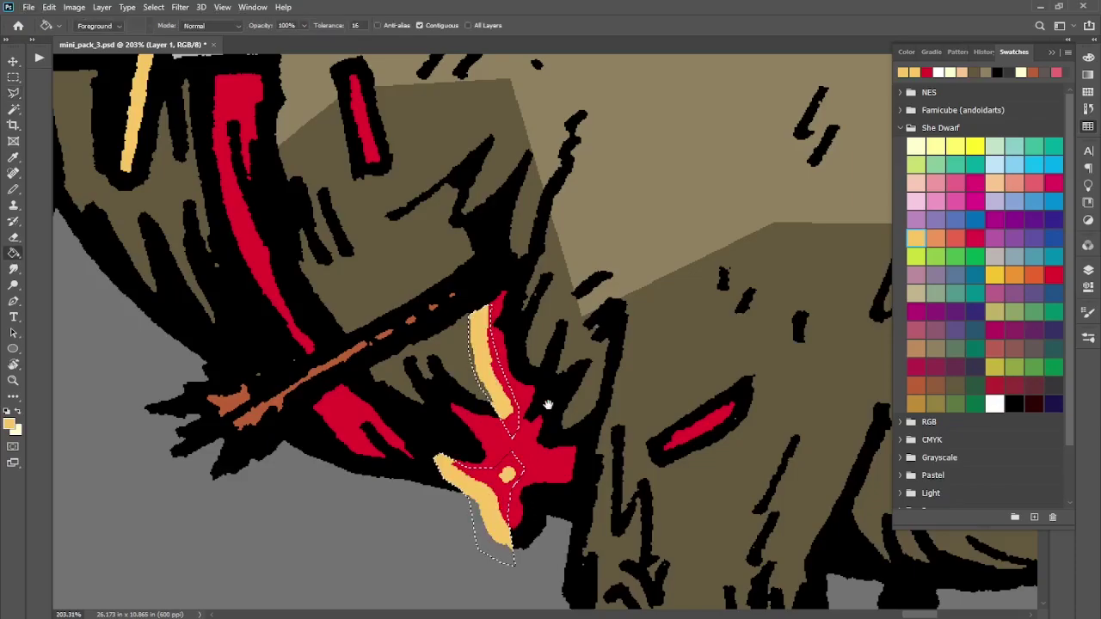
Step: Lasso an area beside the small red slash on the upper body
scroll(554, 398, "left", 3)
scroll(554, 397, "down", 1)
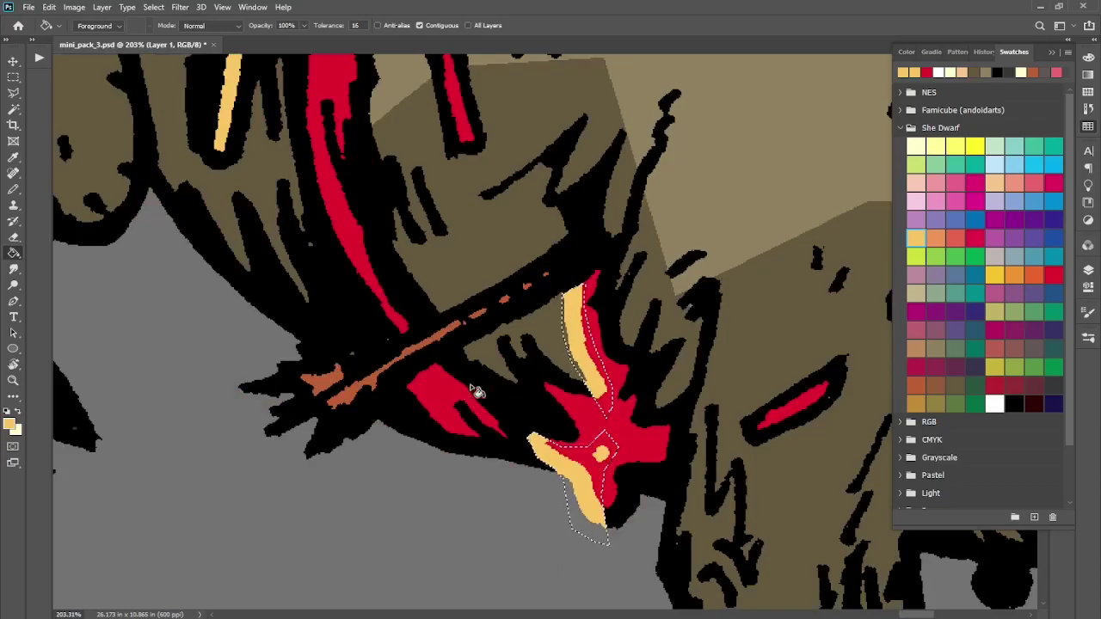
scroll(469, 322, "down", 2)
left_click_drag(475, 188, 492, 314)
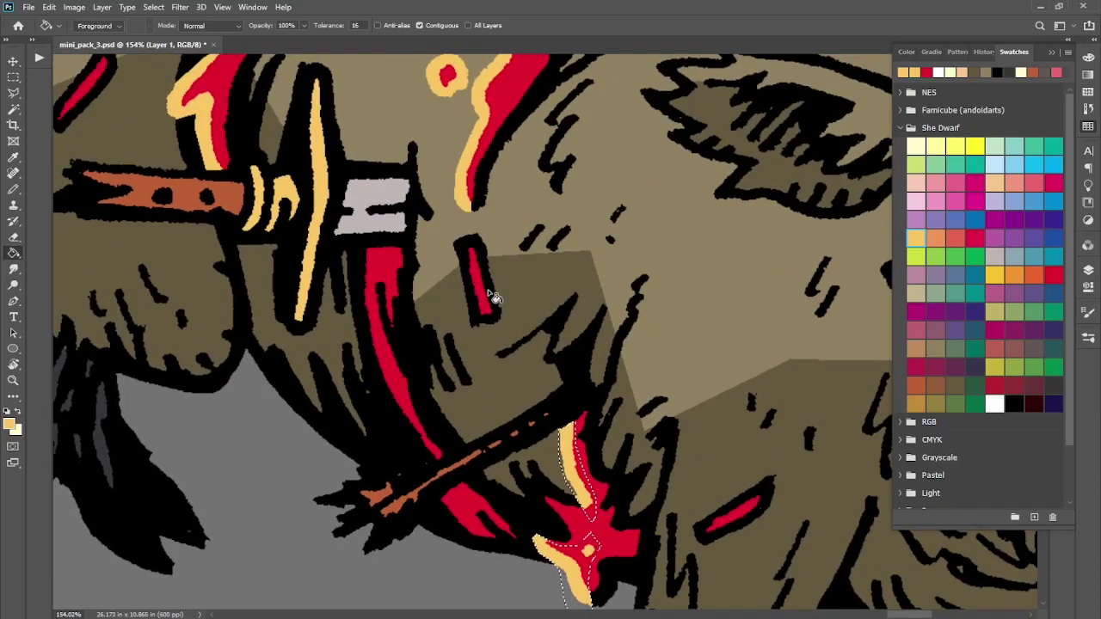
key("l")
mouse_move(472, 258)
left_mouse_down()
mouse_move(450, 231)
mouse_move(442, 246)
mouse_move(441, 290)
mouse_move(462, 336)
left_mouse_up()
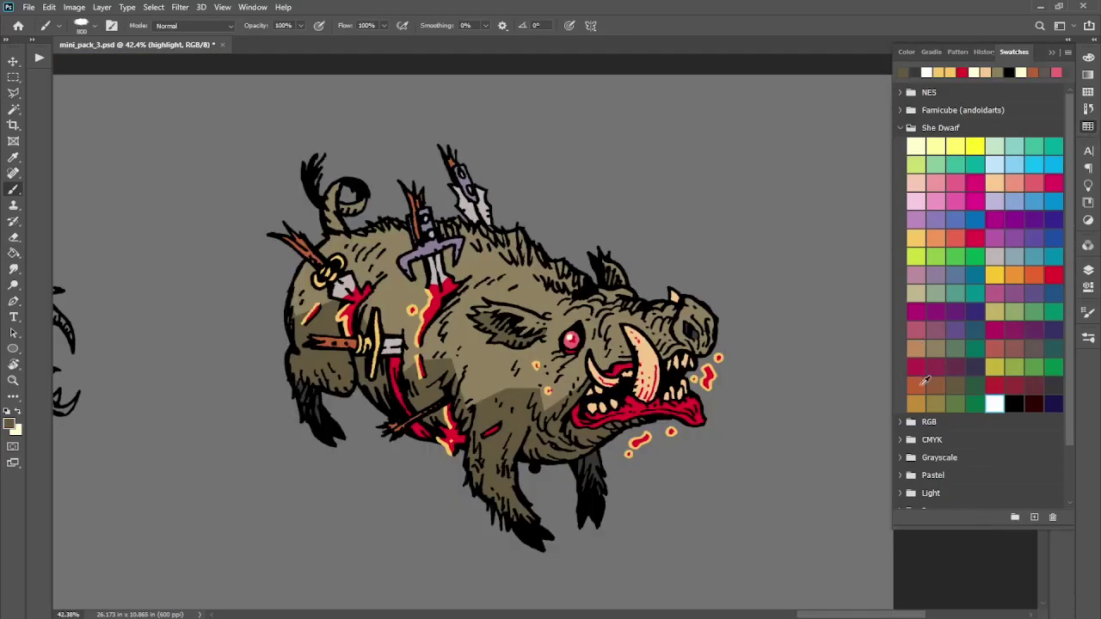
Step: Pick a brown-orange swatch and Magic Wand-select the boar's upper-body colour on flats
left_click(918, 385)
left_click(1088, 129)
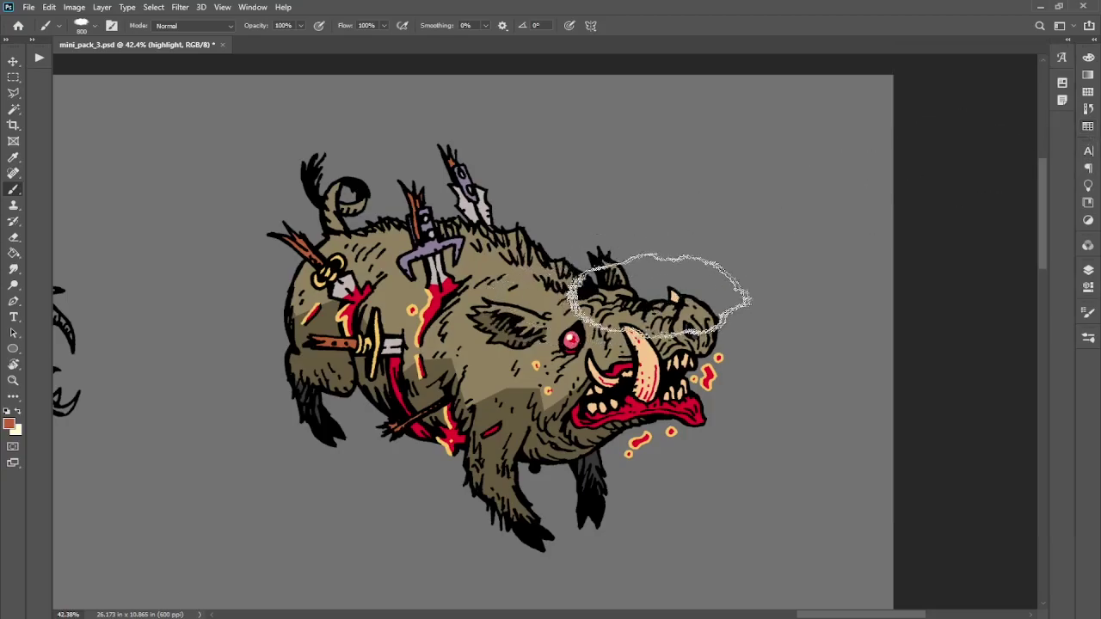
left_click(1089, 271)
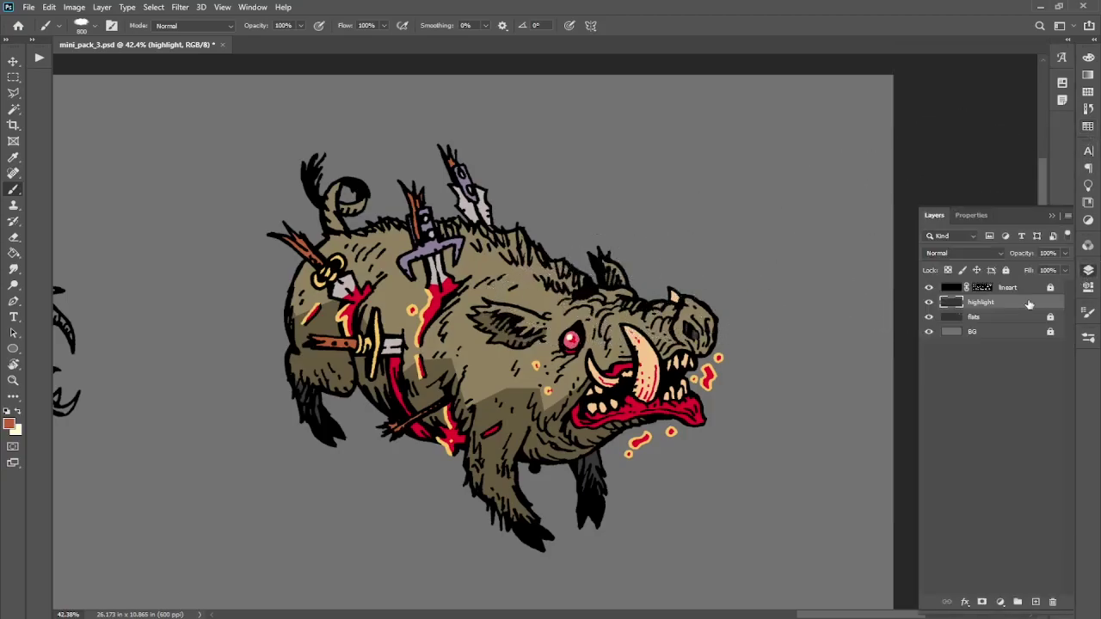
left_click(1013, 320)
key("w")
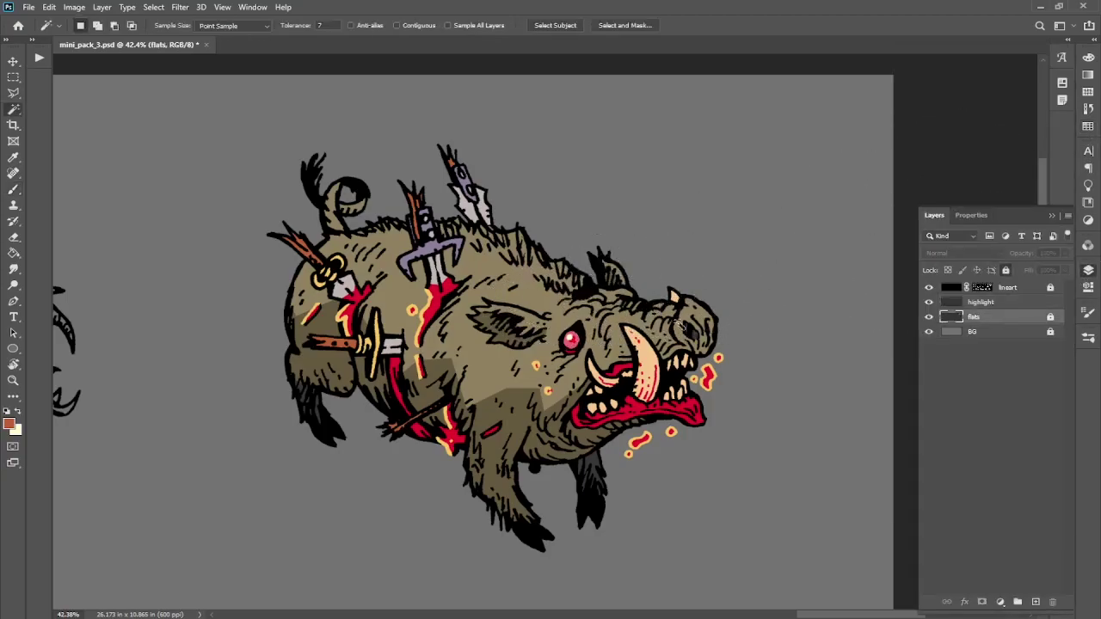
left_click(610, 323)
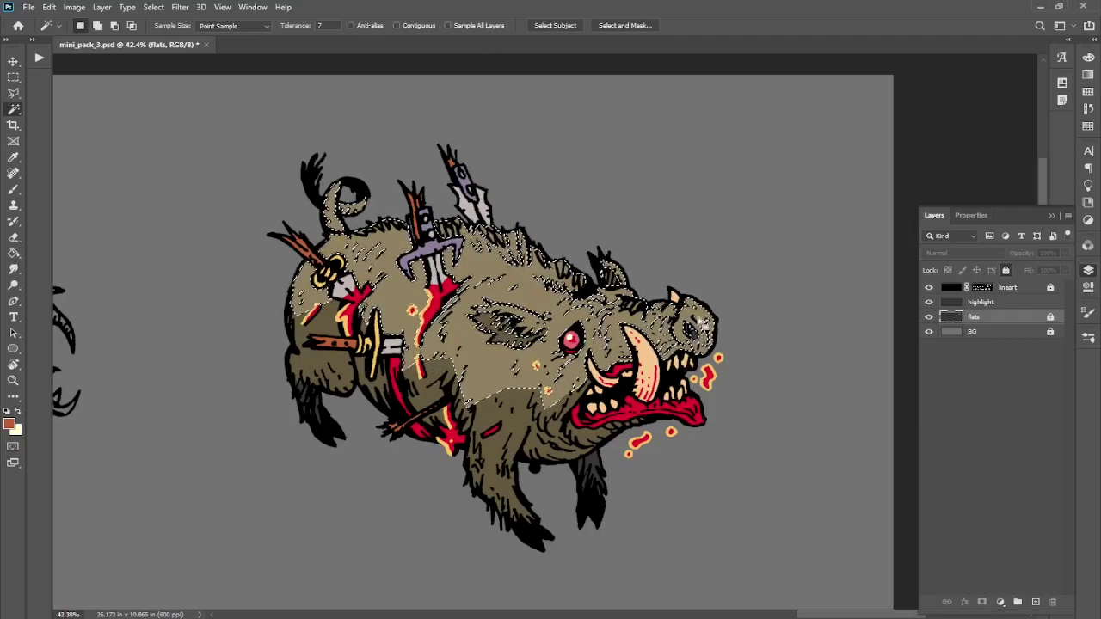
Step: On the highlight layer, brush brown-orange over the snout, upper back and tail
left_click(992, 305)
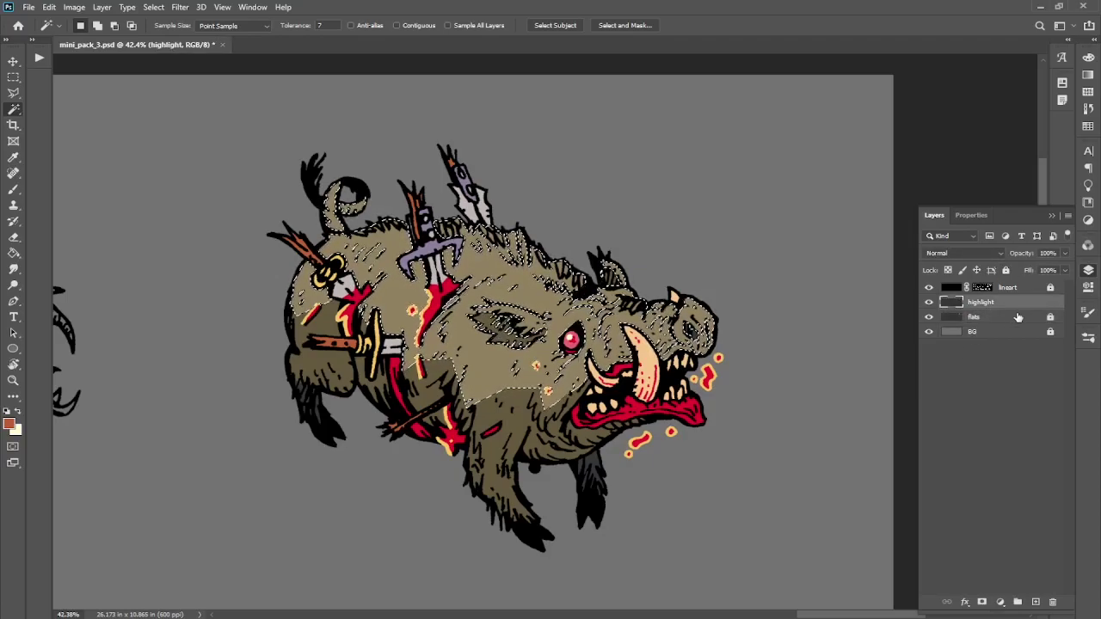
key("b")
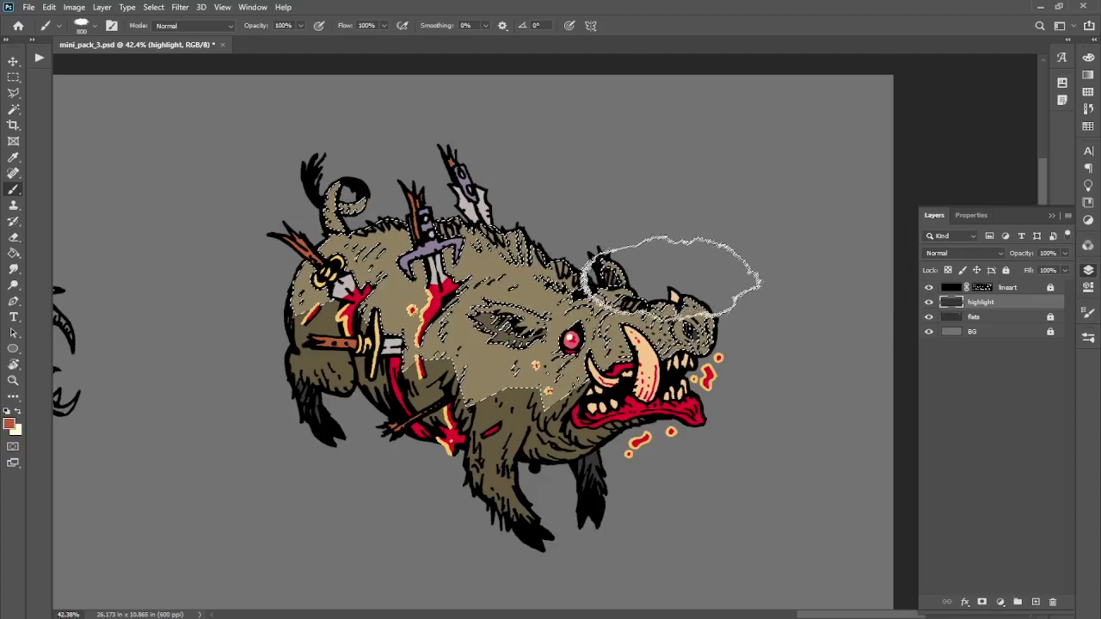
left_click_drag(672, 276, 651, 292)
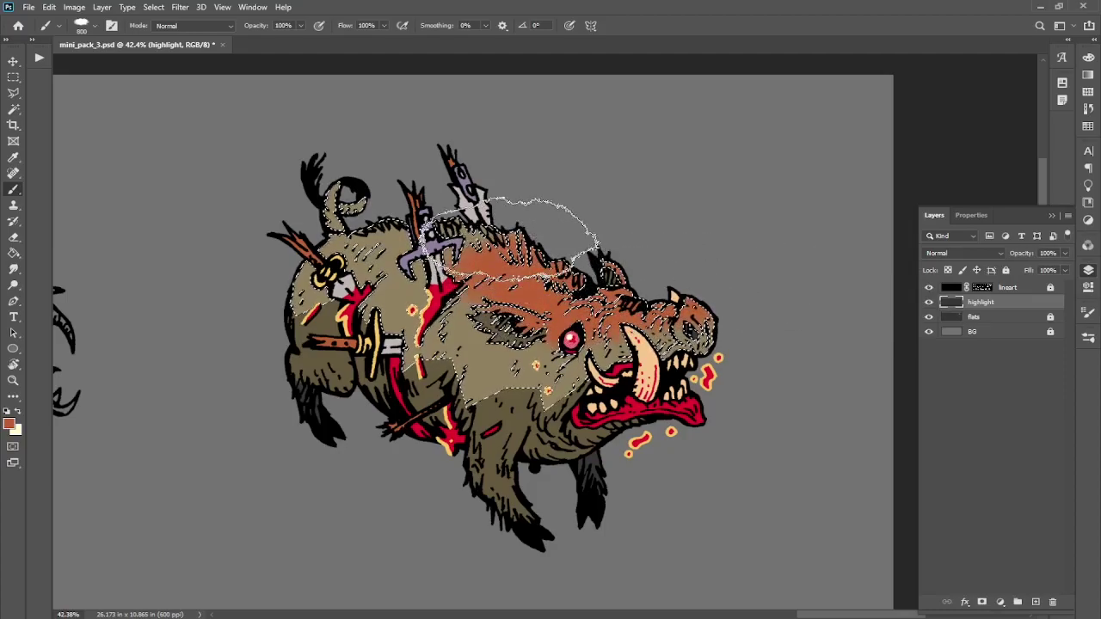
mouse_move(379, 243)
left_mouse_down()
mouse_move(351, 193)
mouse_move(228, 258)
left_mouse_up()
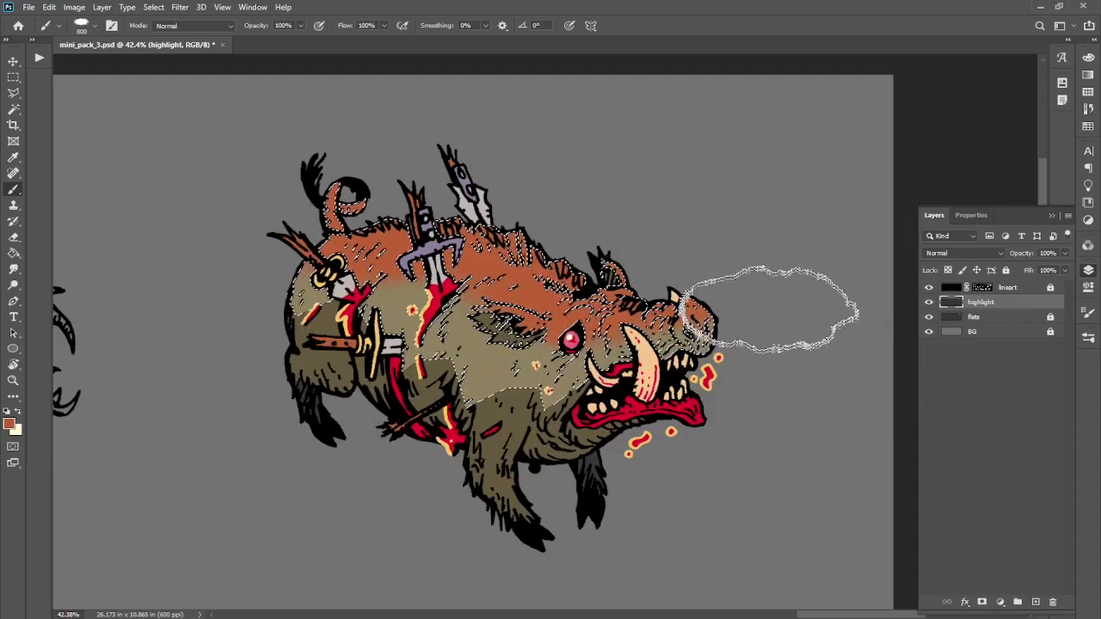
left_click(1000, 254)
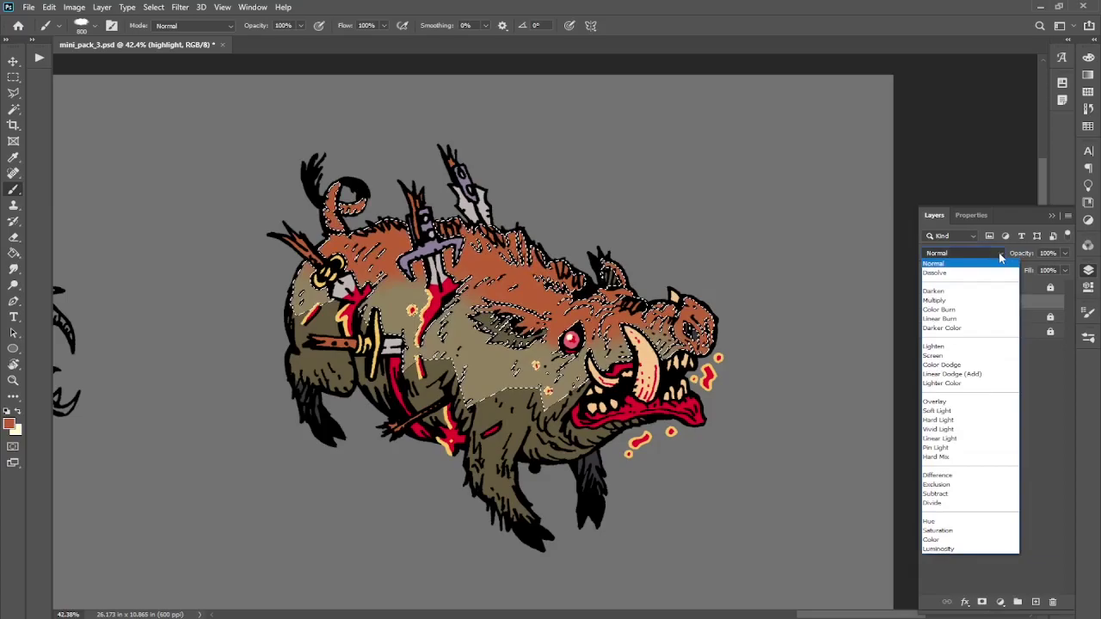
Step: Set the highlight layer's blend mode to Screen and its opacity to 50%
left_click(1000, 258)
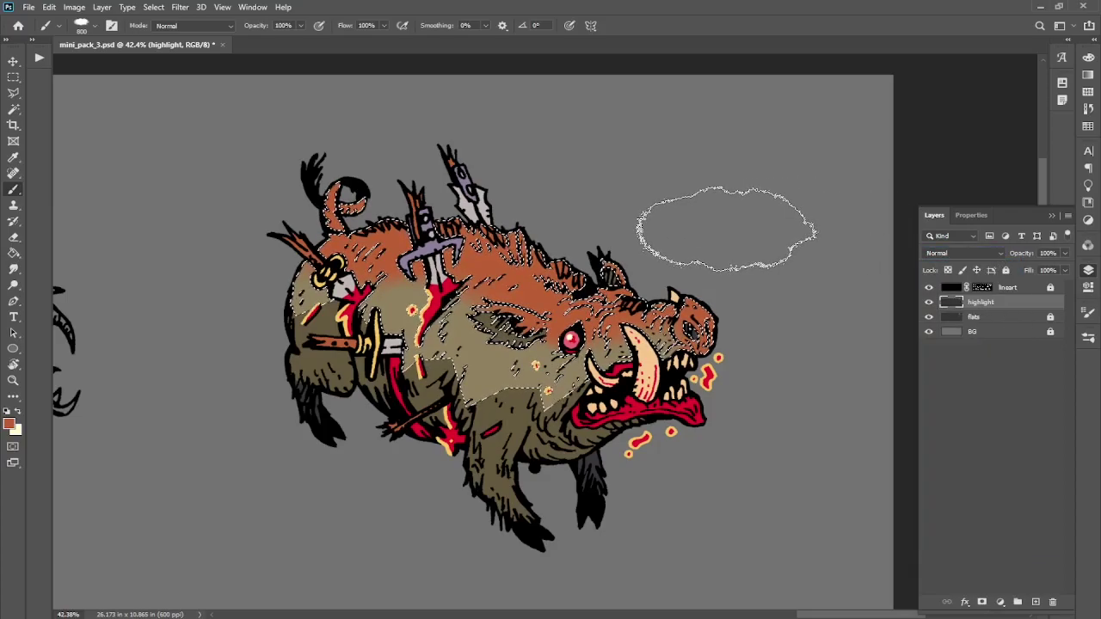
key("m")
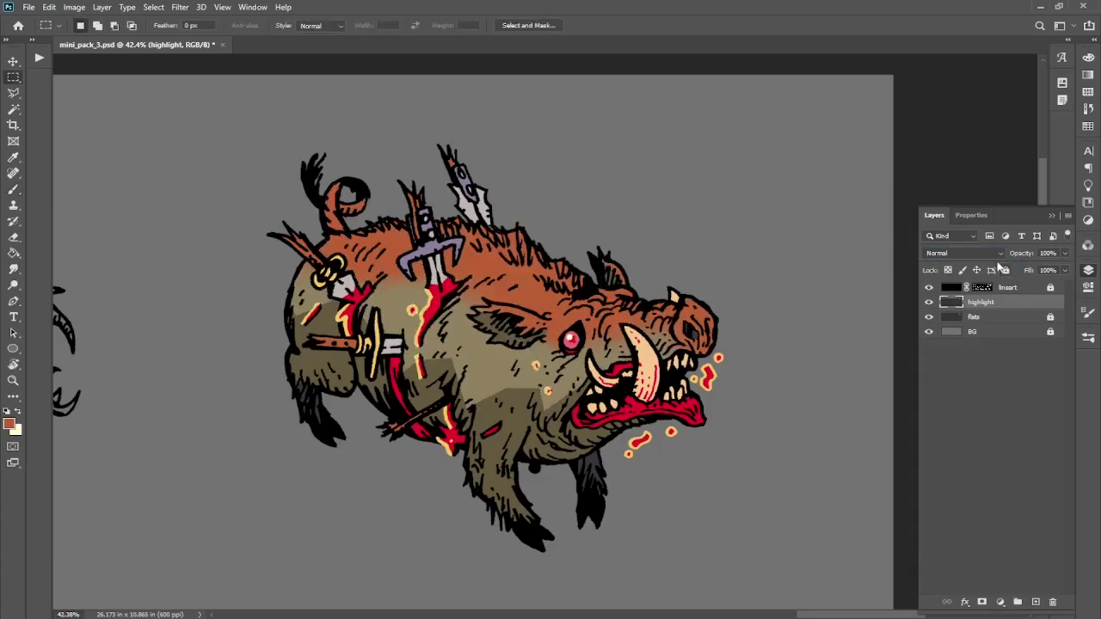
left_click(999, 255)
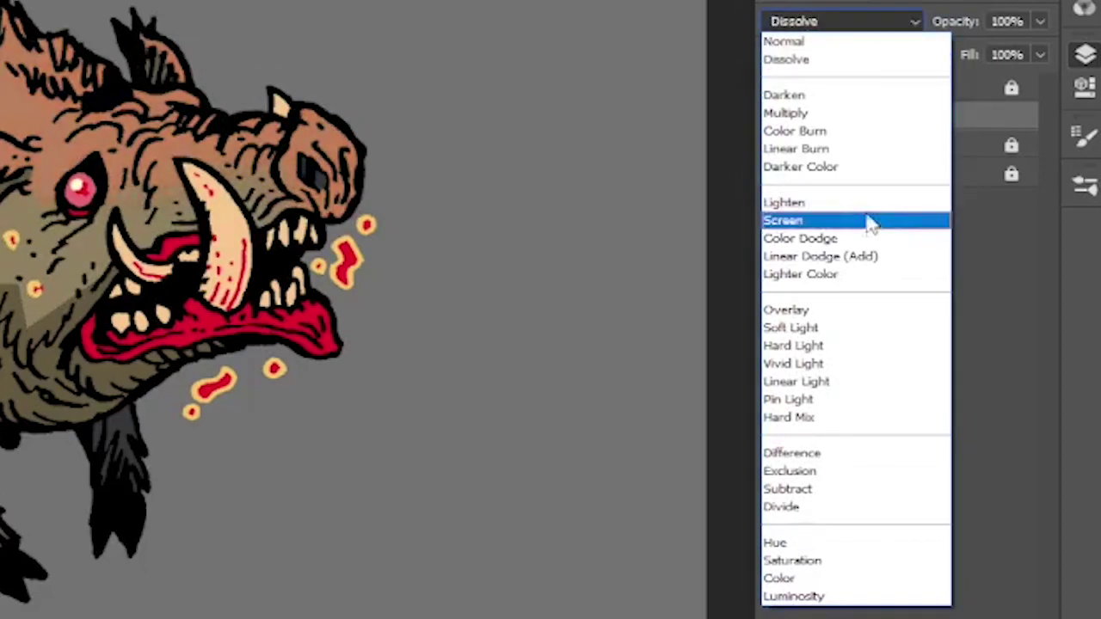
left_click(869, 226)
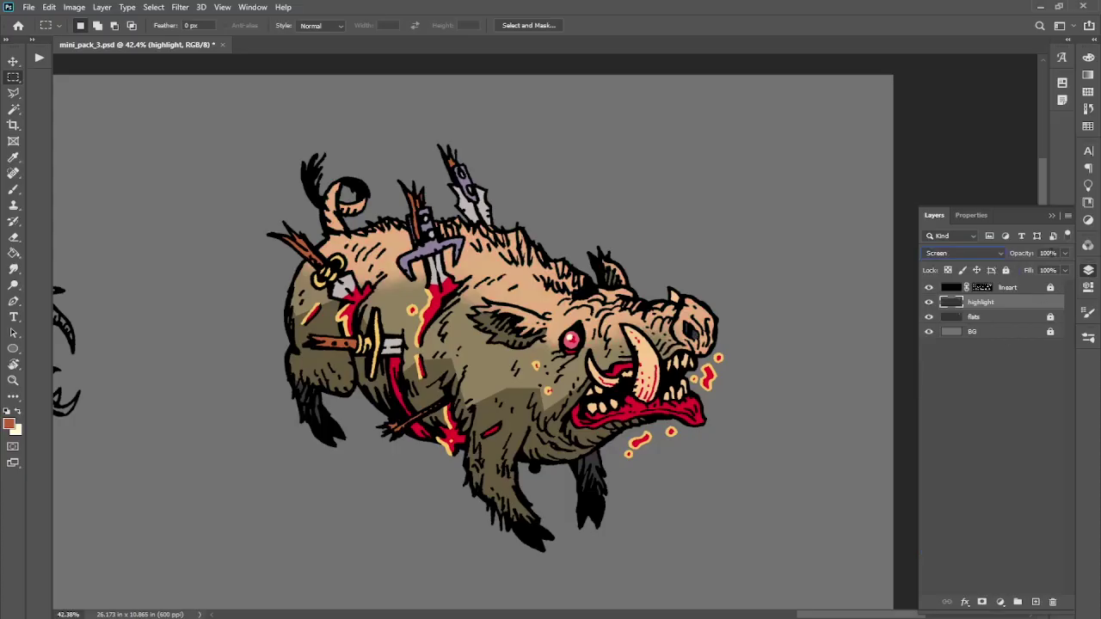
type("50")
key("Return")
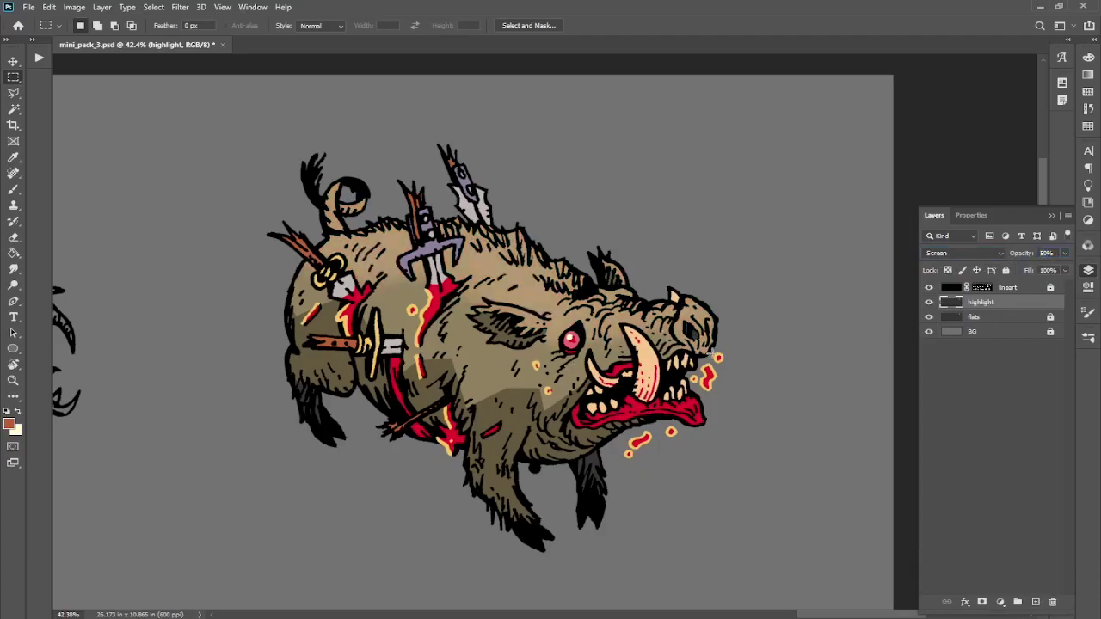
scroll(550, 344, "down", 3)
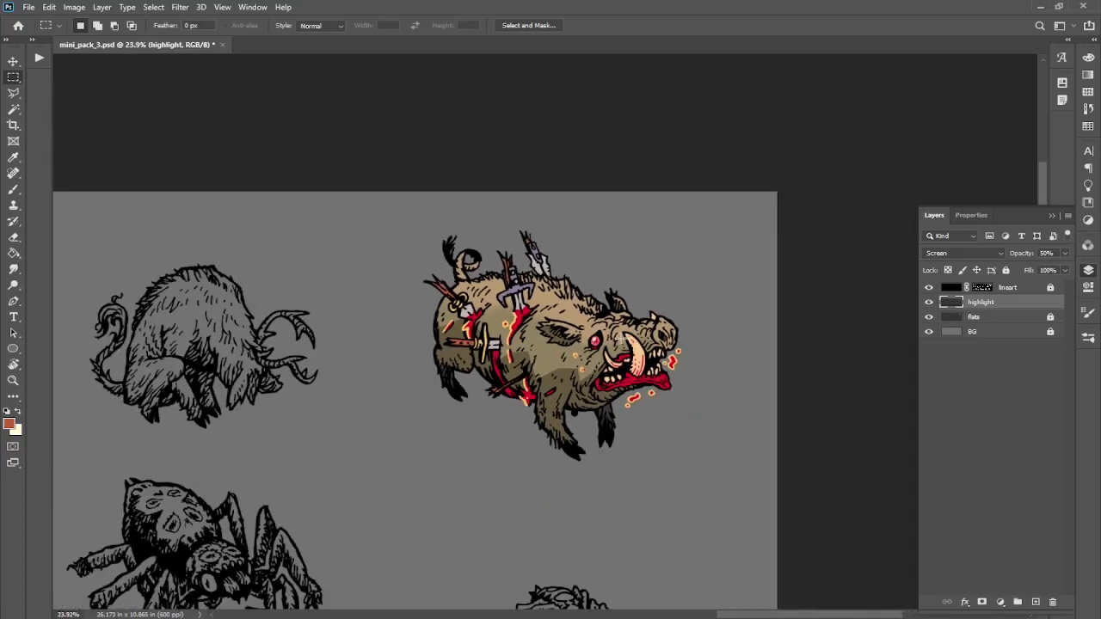
scroll(619, 338, "up", 2)
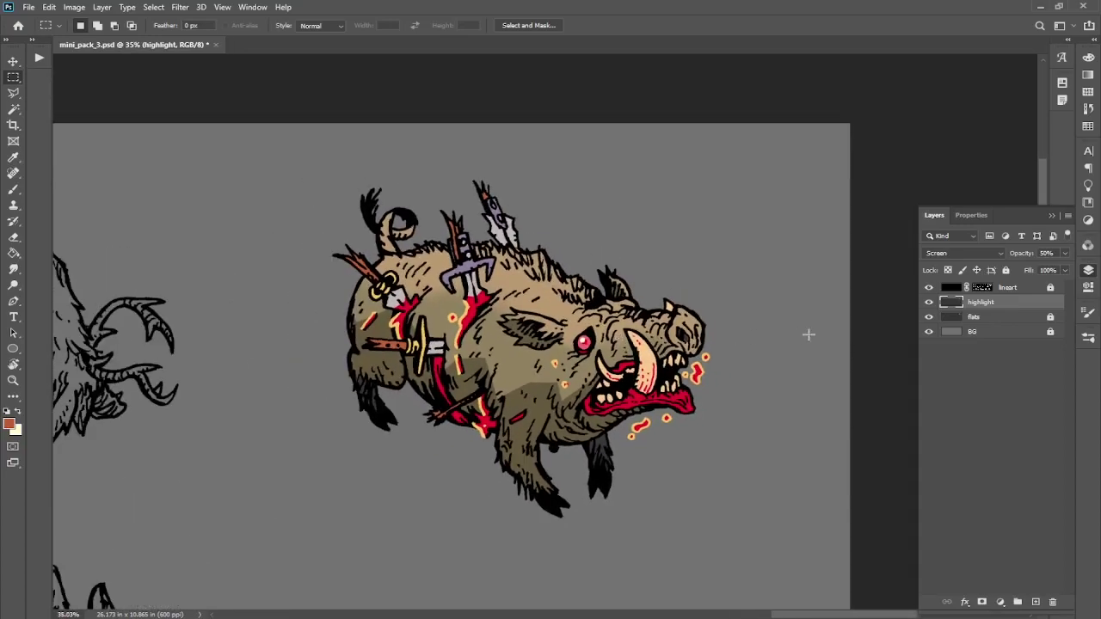
Step: Magic Wand the grey background on flats, then apply Select > Inverse to select the boar
key("w")
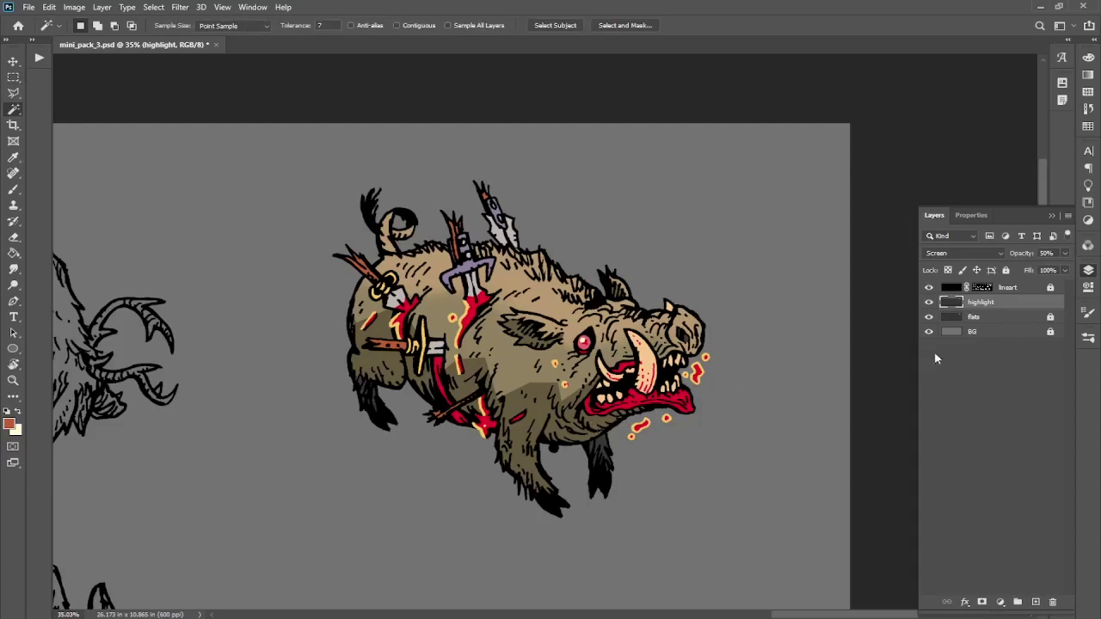
left_click(981, 319)
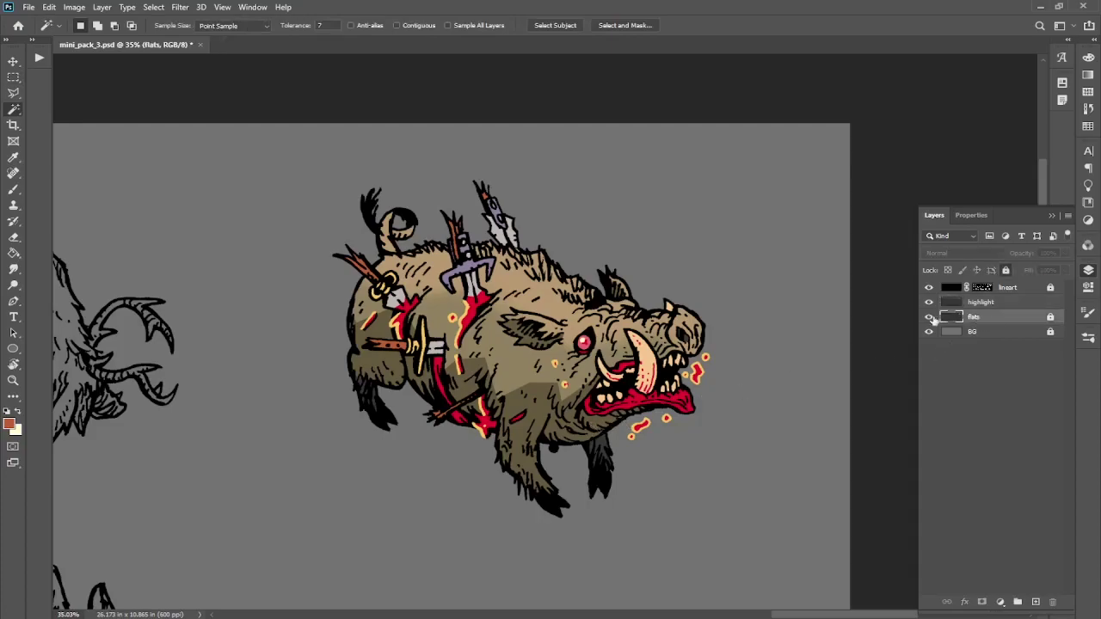
left_click(747, 306)
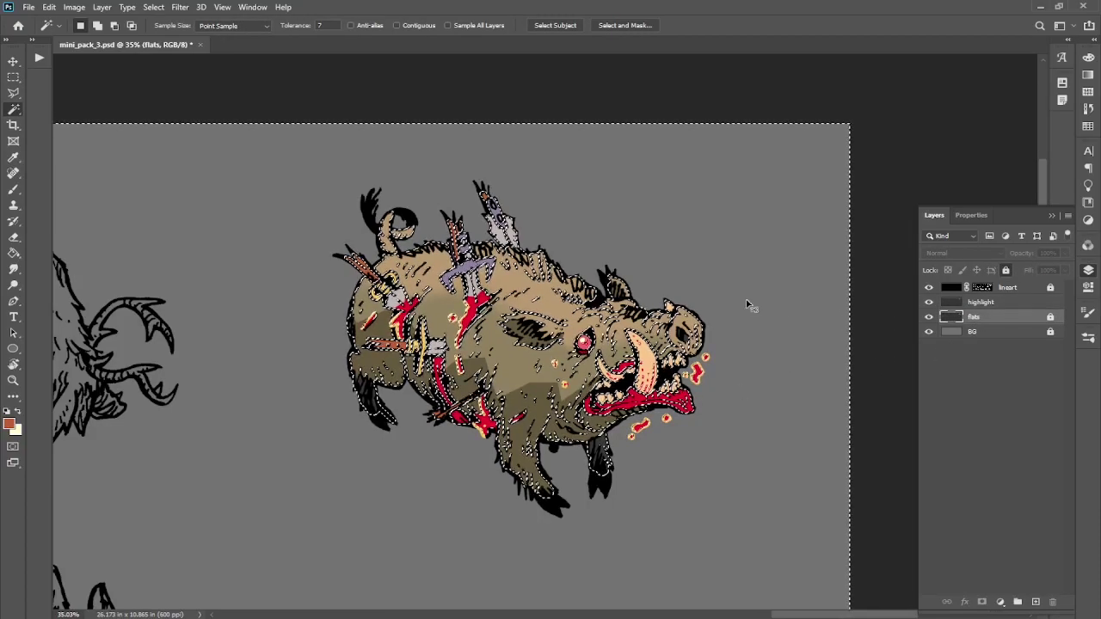
key("F2")
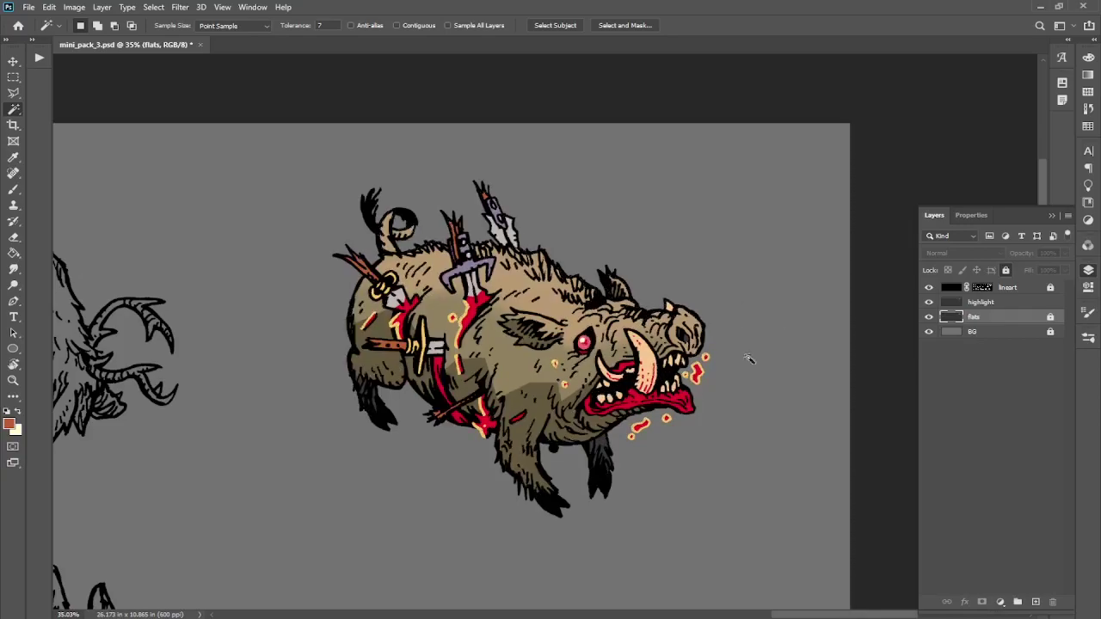
left_click(766, 304)
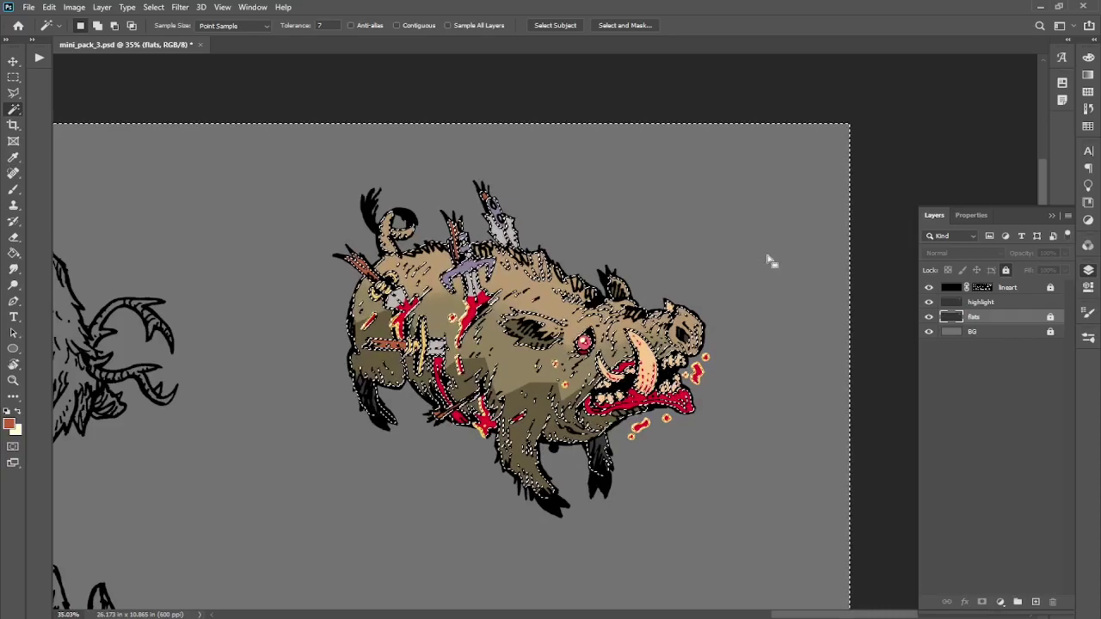
left_click(159, 7)
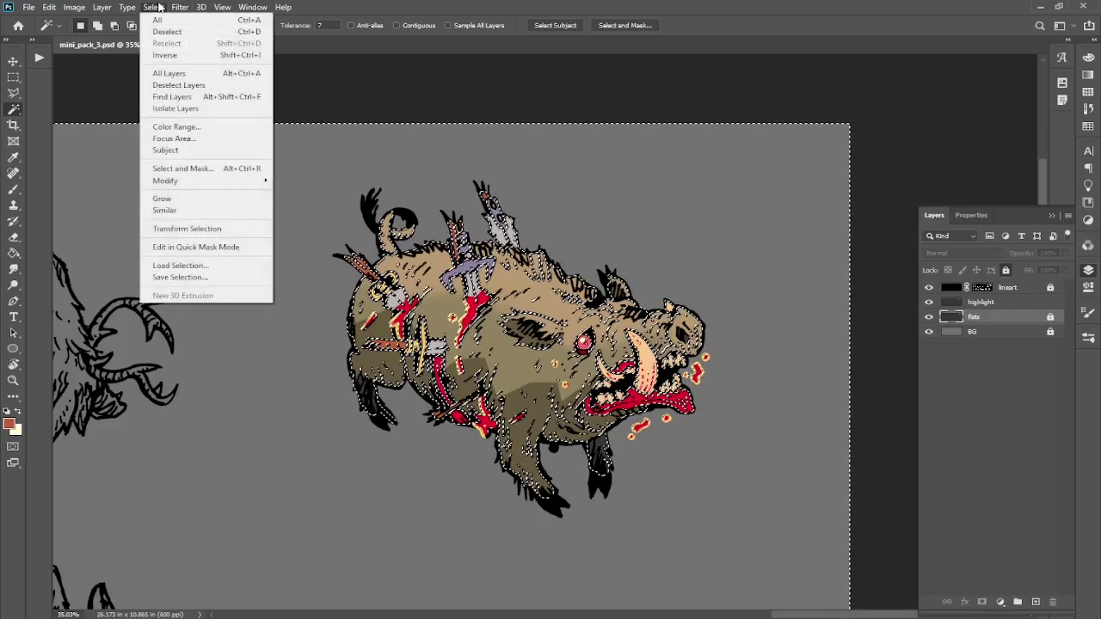
left_click(167, 56)
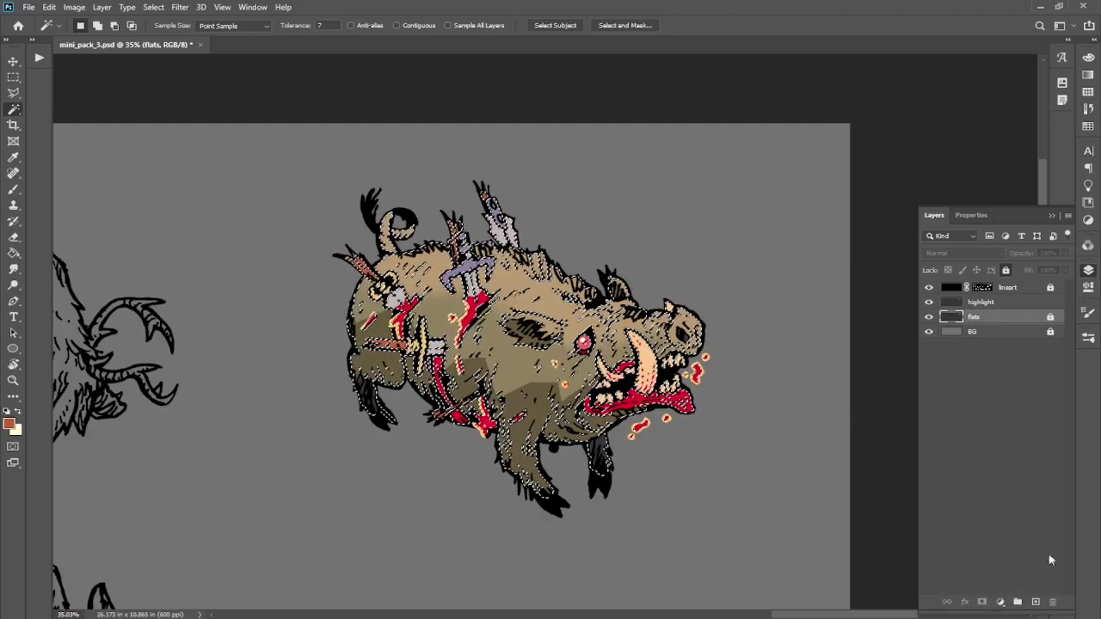
Step: Add a masked new layer and ready the Gradient Tool with a pink swatch
left_click(1036, 603)
left_click(982, 602)
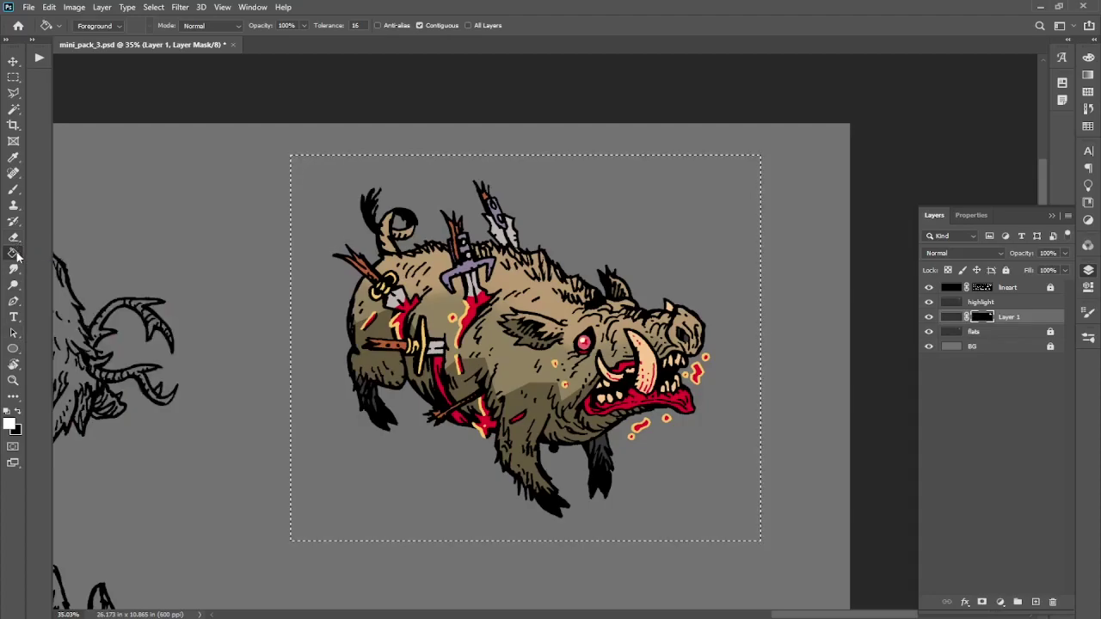
left_click(13, 253)
left_click(64, 253)
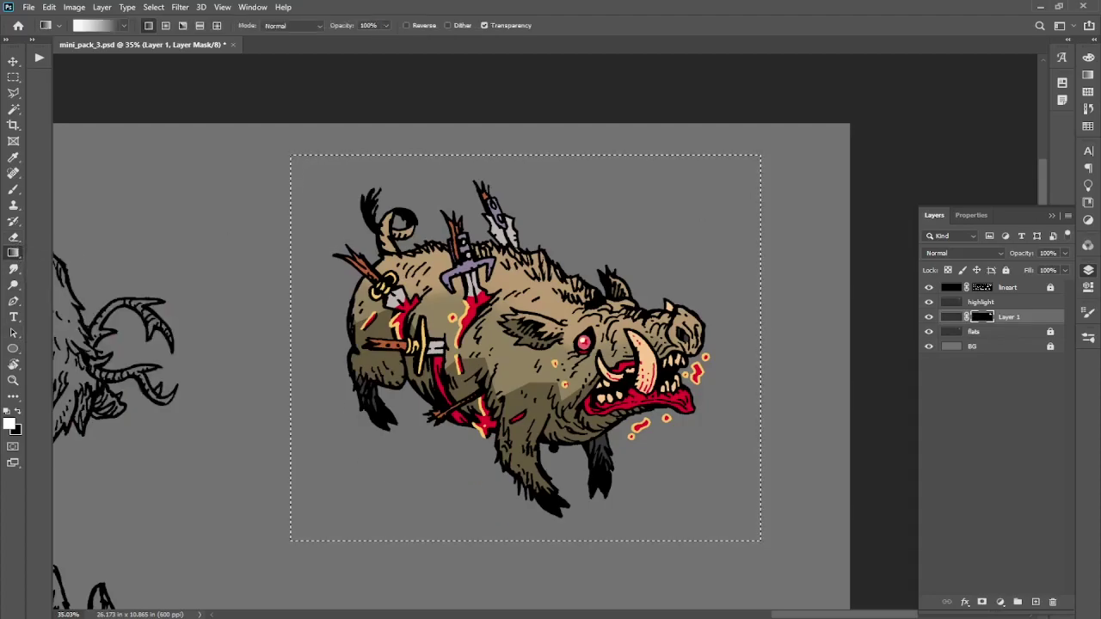
left_click(1088, 128)
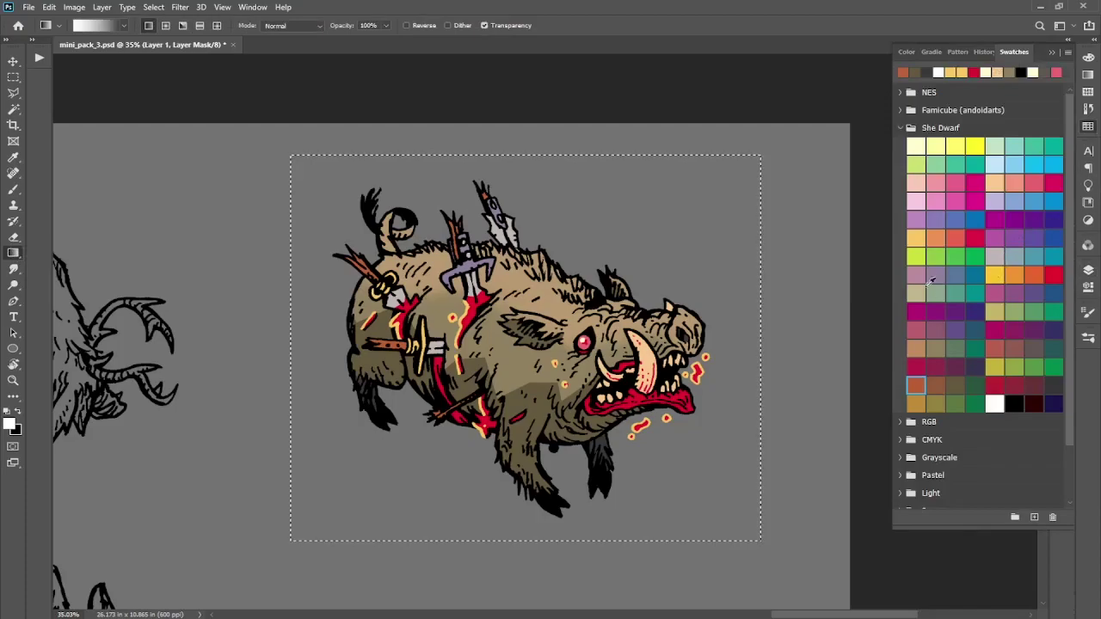
left_click(917, 330)
left_click(1089, 128)
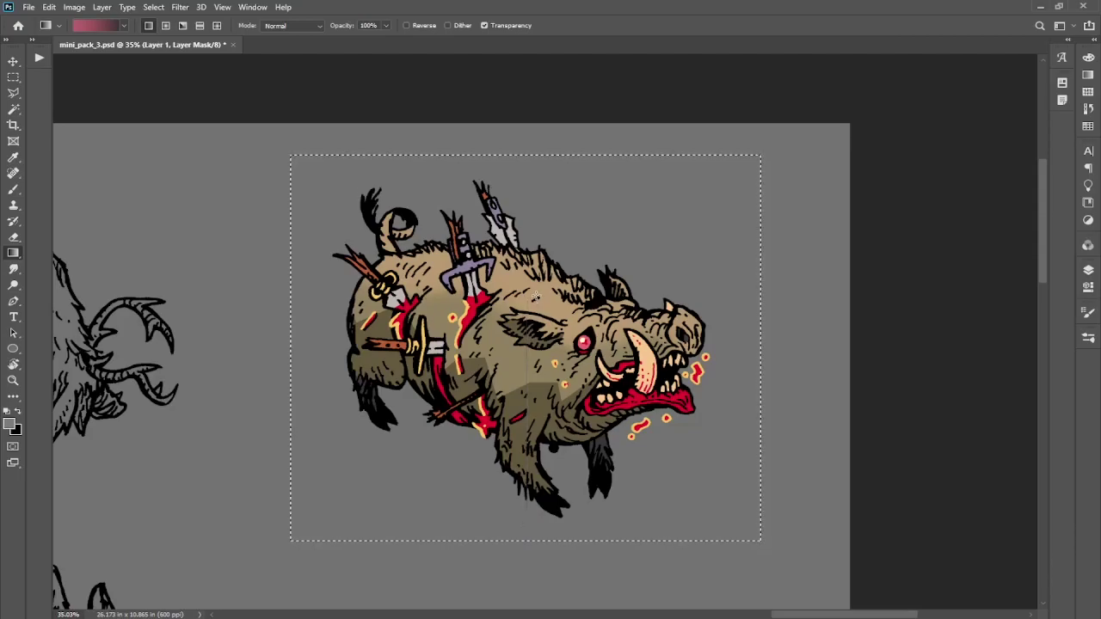
Step: Set Layer 1 to Multiply, deselect, and hide it to compare the shading
left_click(1090, 276)
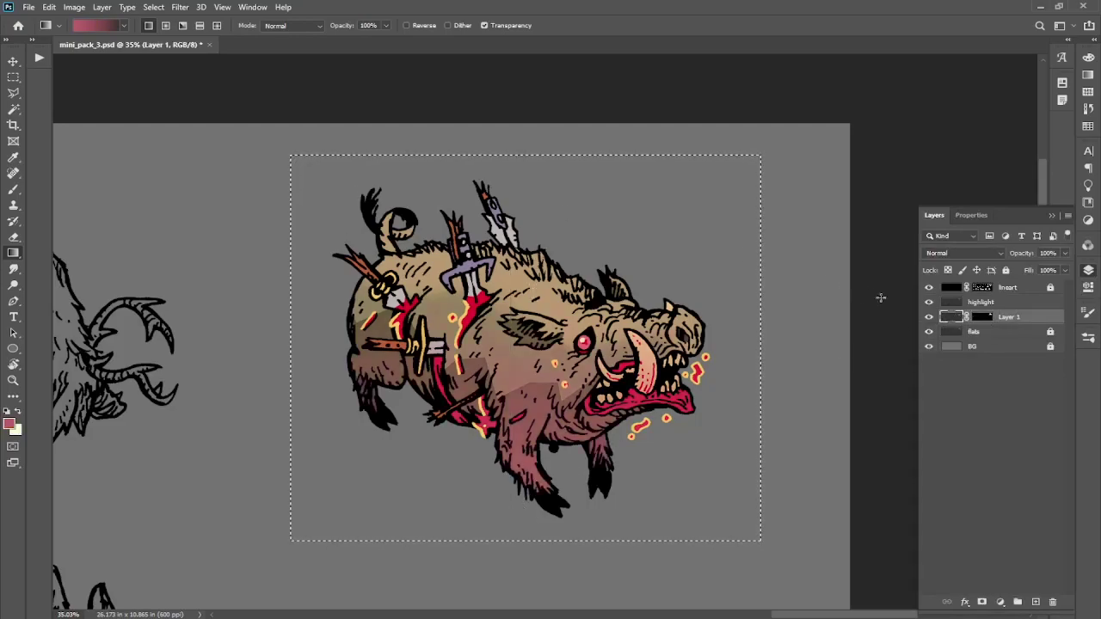
left_click(984, 257)
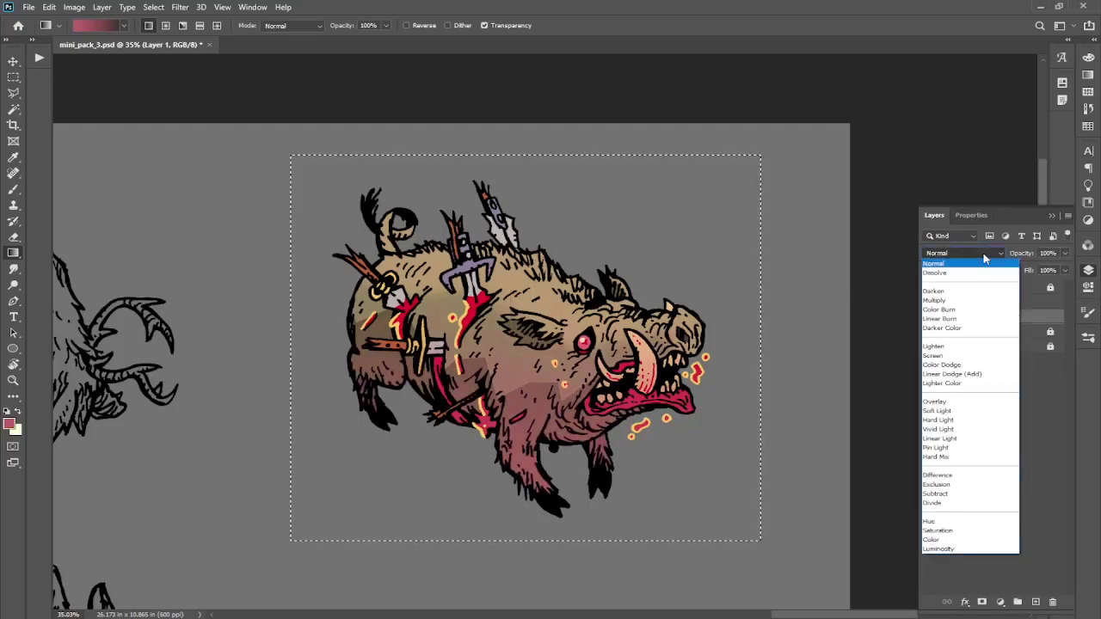
left_click(976, 301)
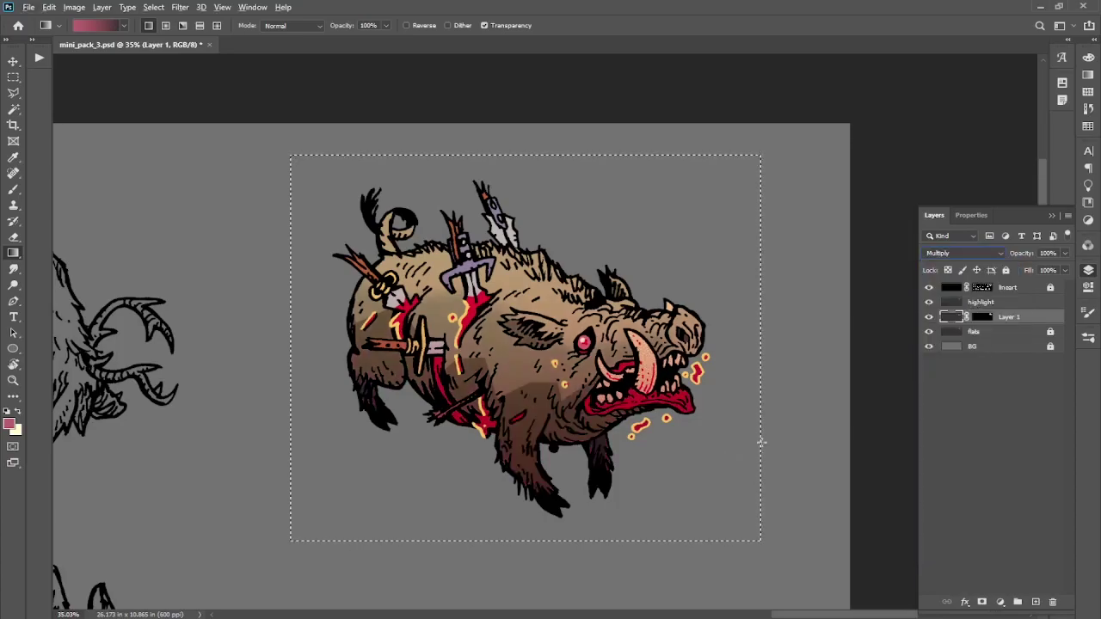
scroll(774, 456, "down", 2)
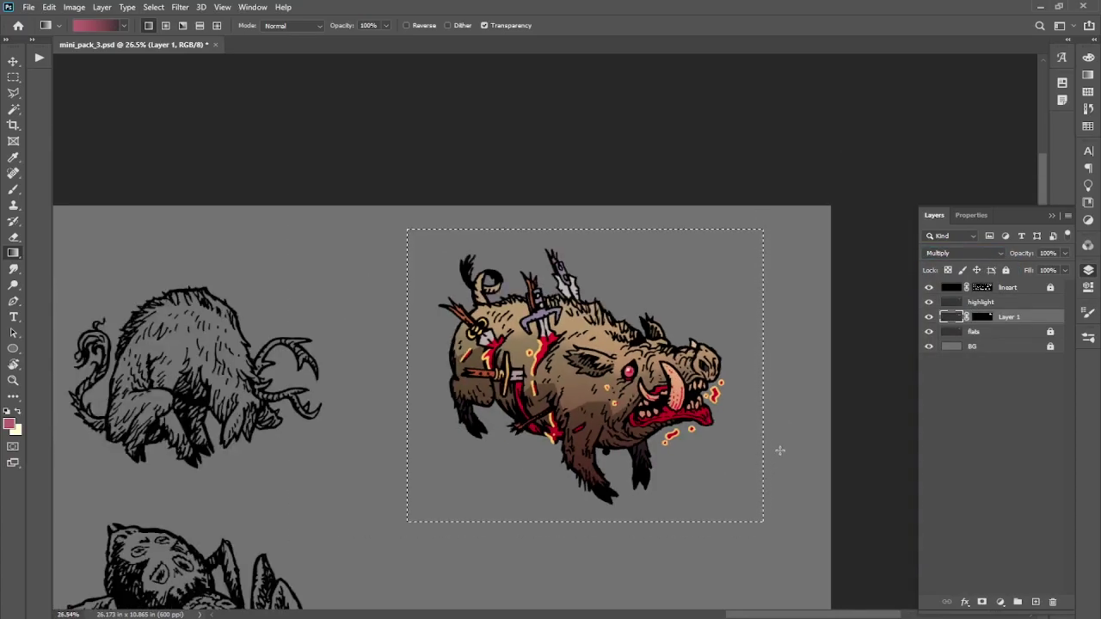
key("m")
left_click(779, 450)
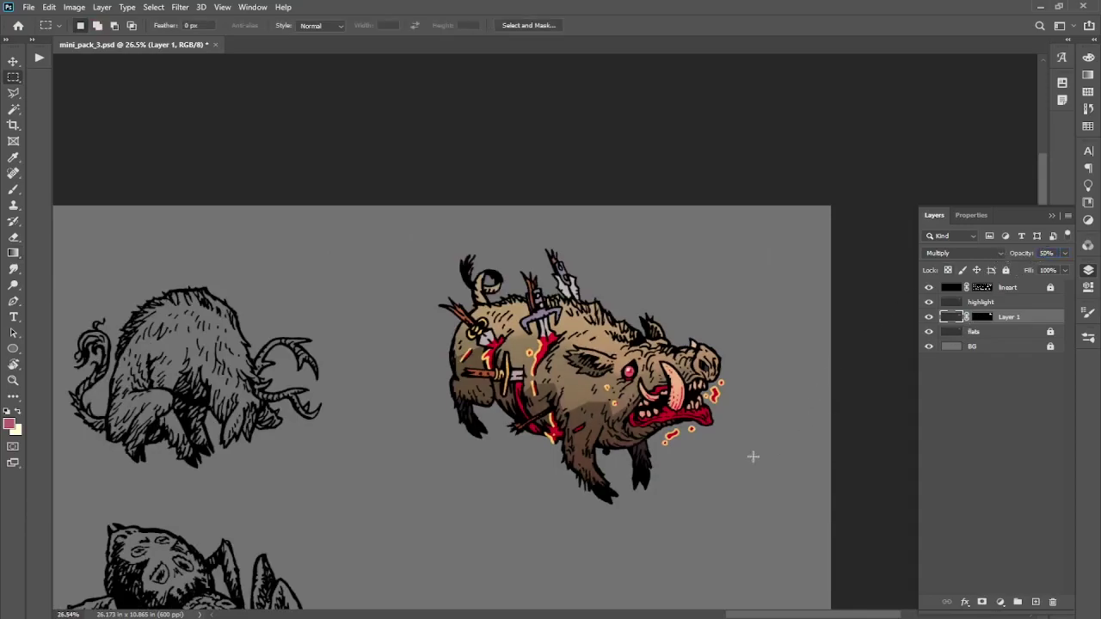
scroll(752, 457, "down", 2)
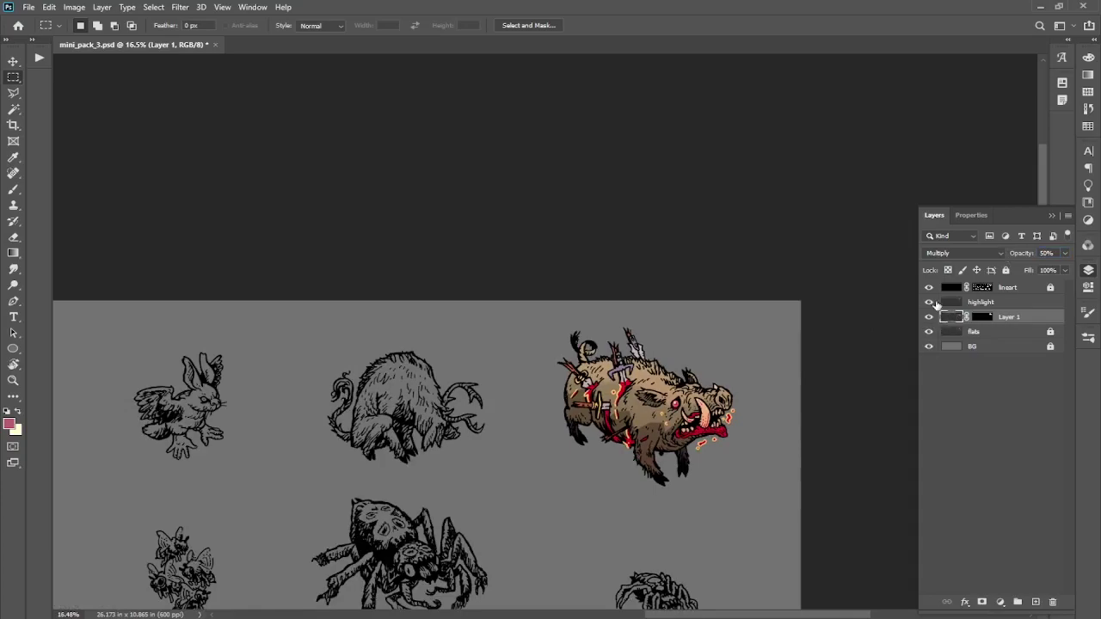
left_click(929, 316)
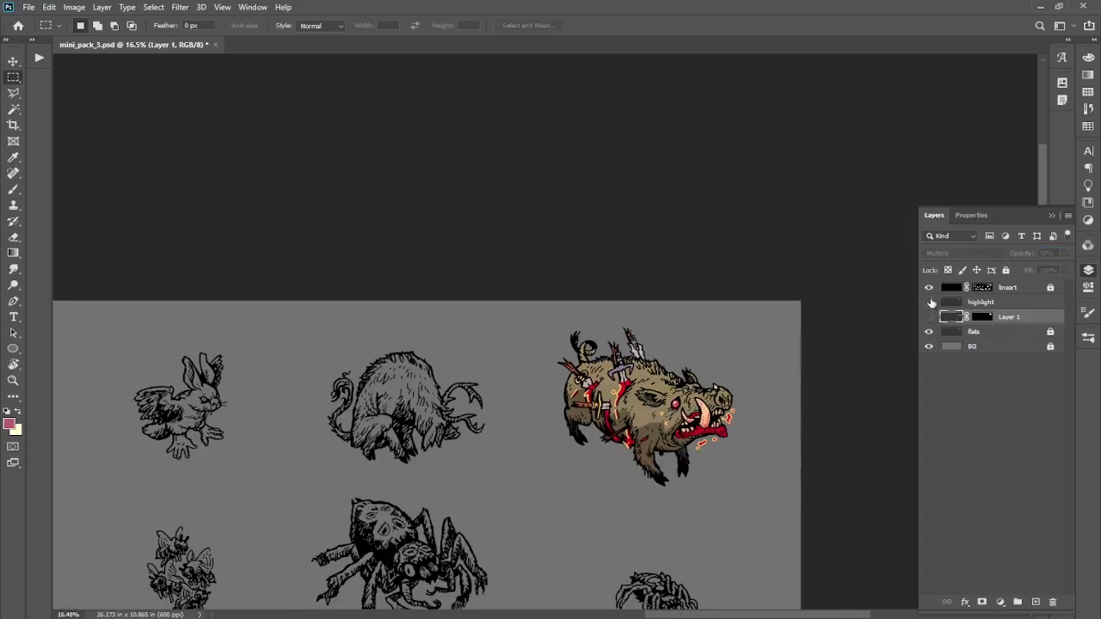
Step: Lasso a stripe on the red lower lip and fill it with sampled yellow
left_click(929, 317)
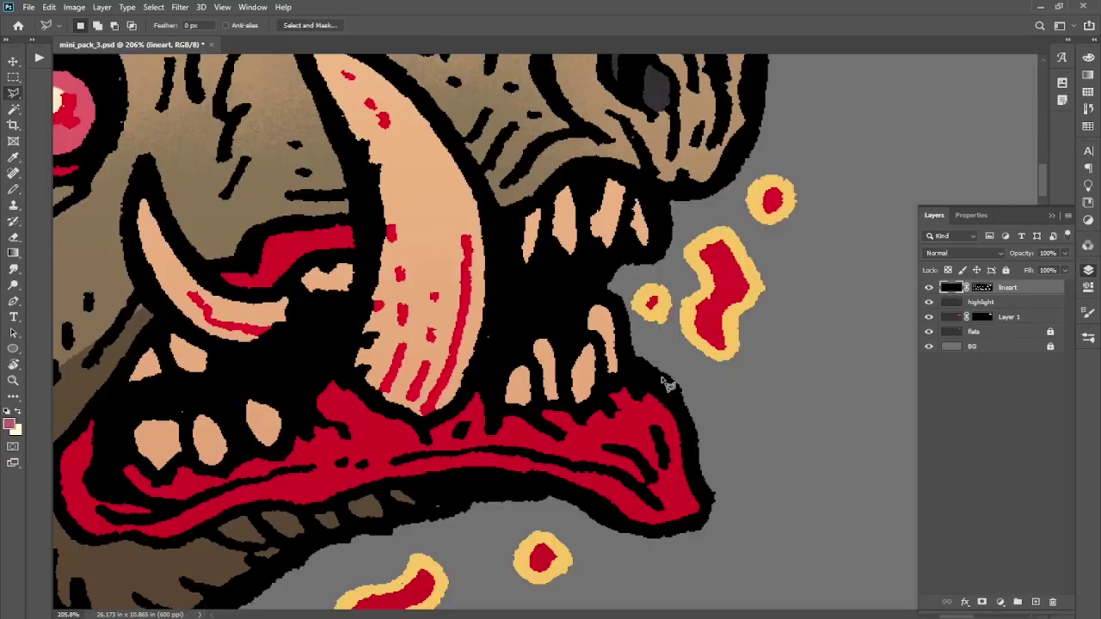
left_click(645, 413)
left_click(578, 449)
mouse_move(626, 469)
left_mouse_down()
mouse_move(663, 497)
mouse_move(673, 487)
mouse_move(680, 443)
mouse_move(669, 423)
left_mouse_up()
key("g")
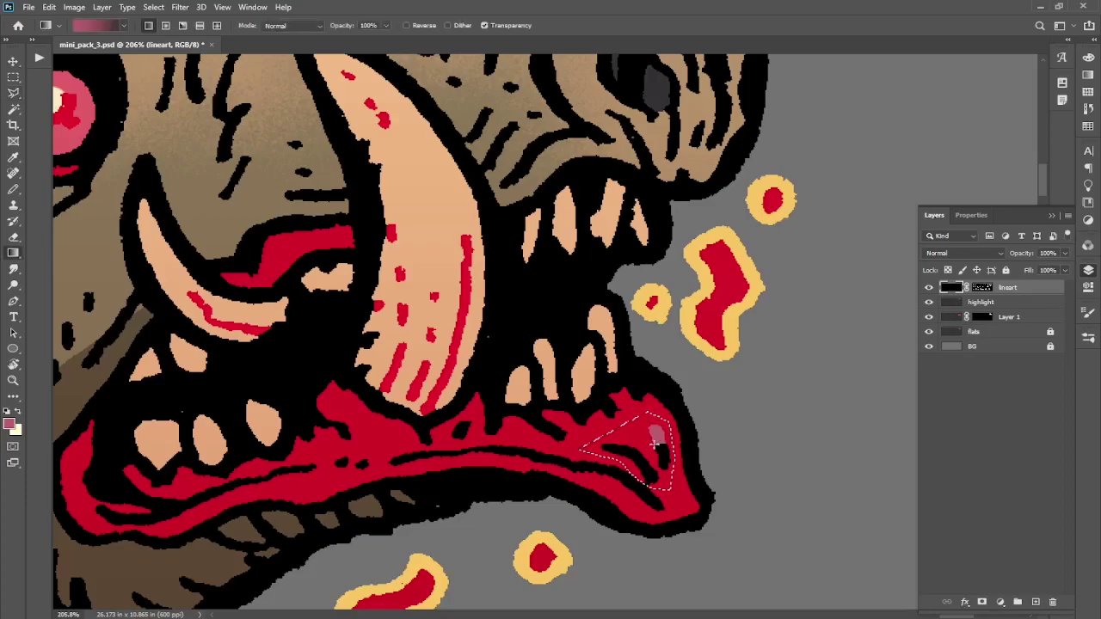
left_click(691, 331, "alt")
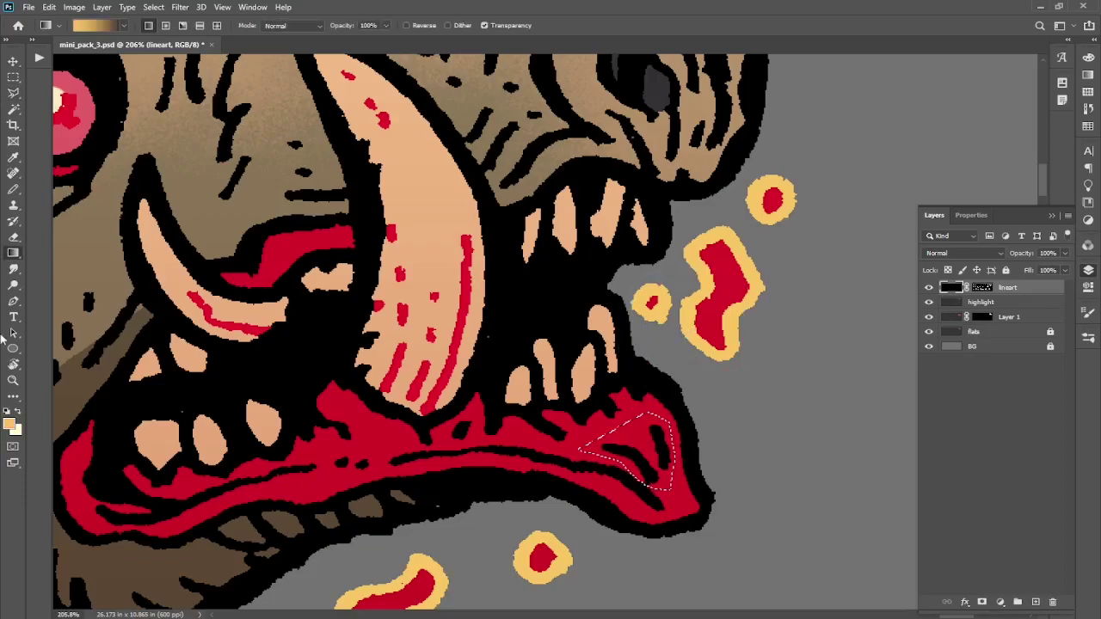
right_click(13, 254)
left_click(32, 265)
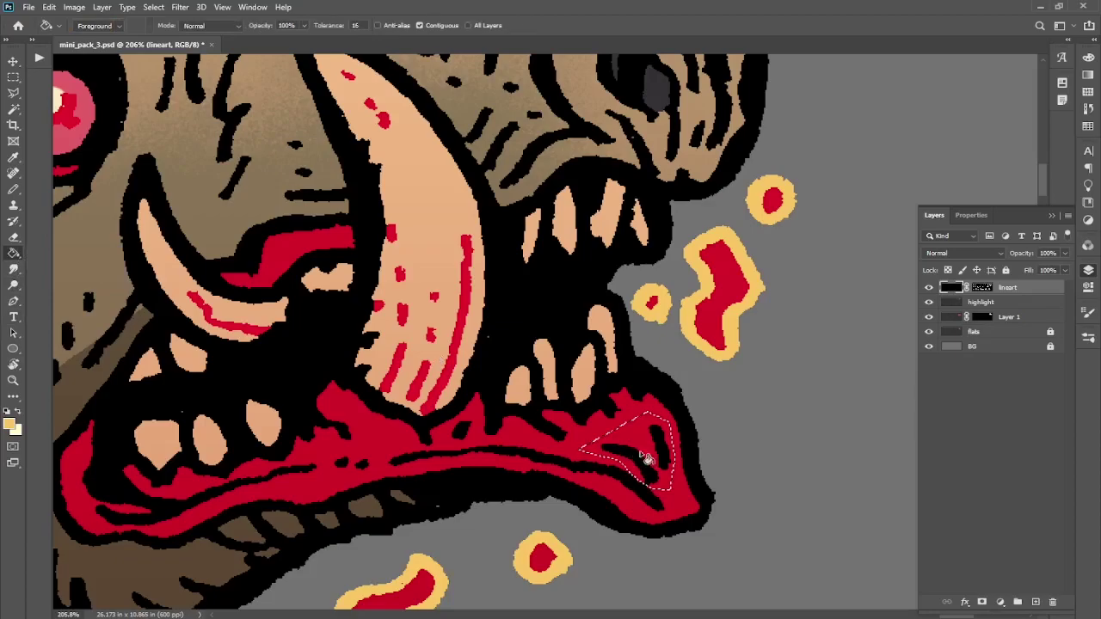
left_click(659, 459)
key("ctrl+d")
key("m")
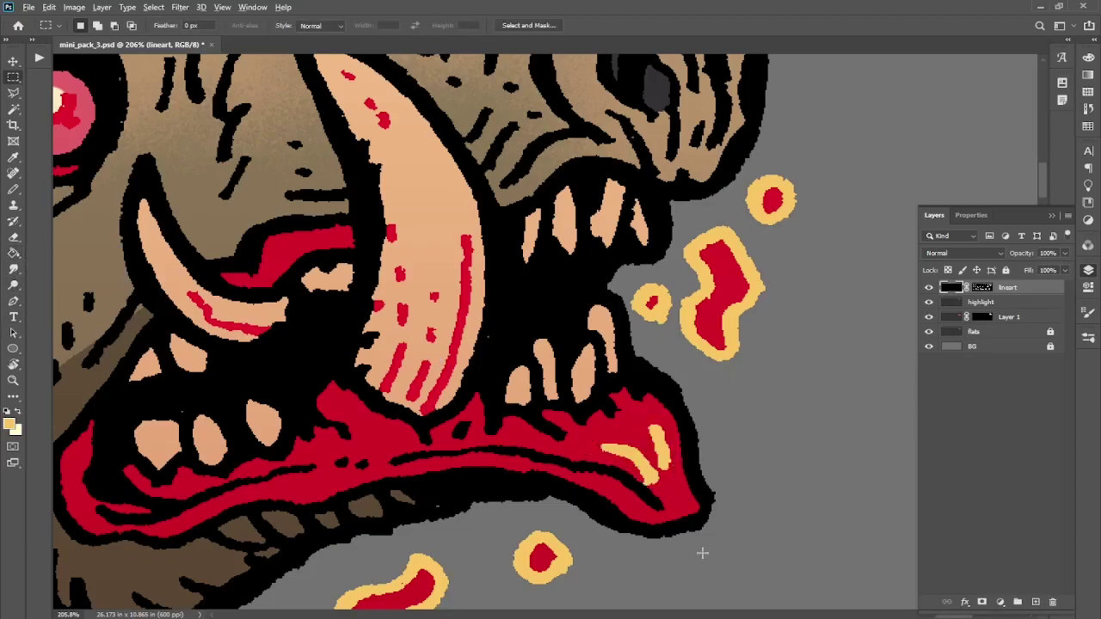
Step: Dab three small yellow pencil dots on the red lip
scroll(701, 554, "down", 5, "alt")
scroll(530, 519, "up", 5, "alt")
key("b")
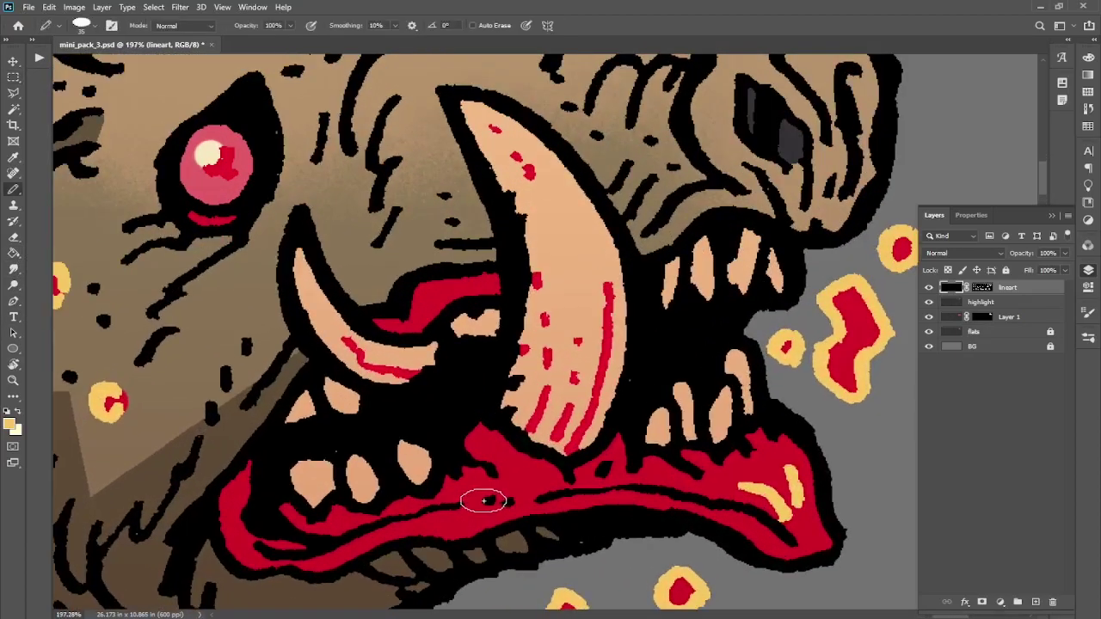
left_click(489, 501)
left_click(508, 503)
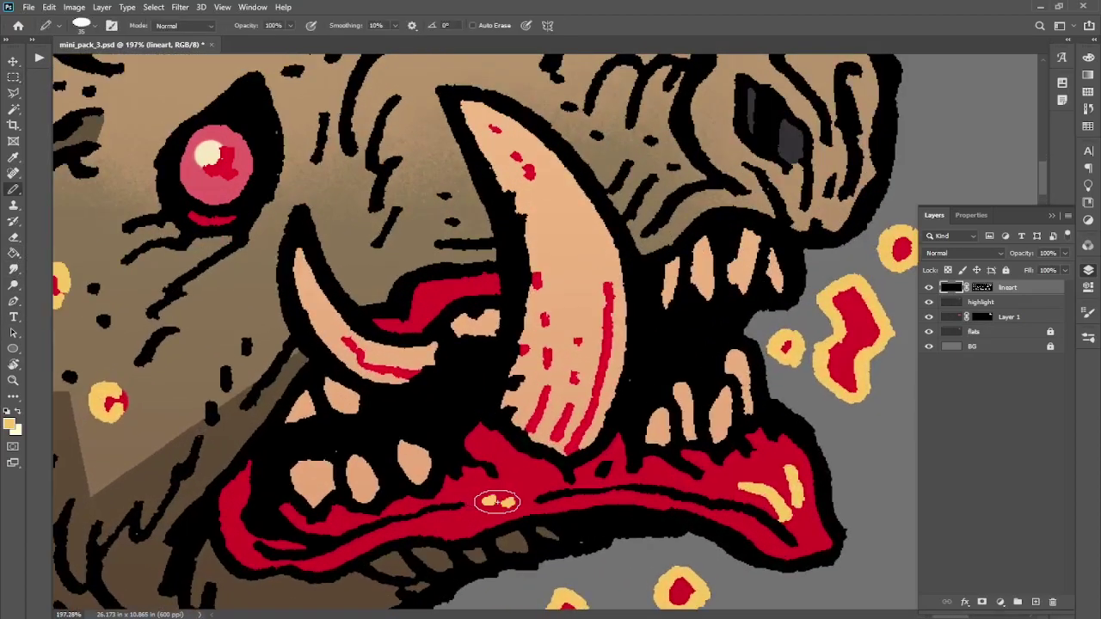
key("bracketleft")
key("bracketleft")
left_click(602, 470)
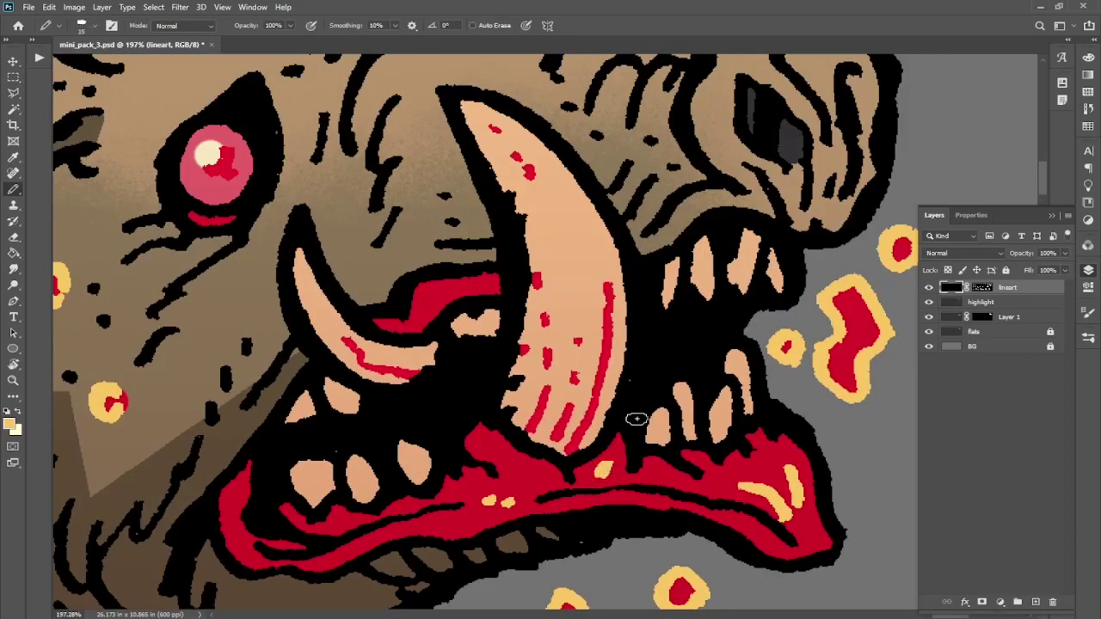
Step: Select flats, then toggle the highlight and Layer 1 visibility to compare the lighting
key("m")
scroll(683, 502, "down", 5, "alt")
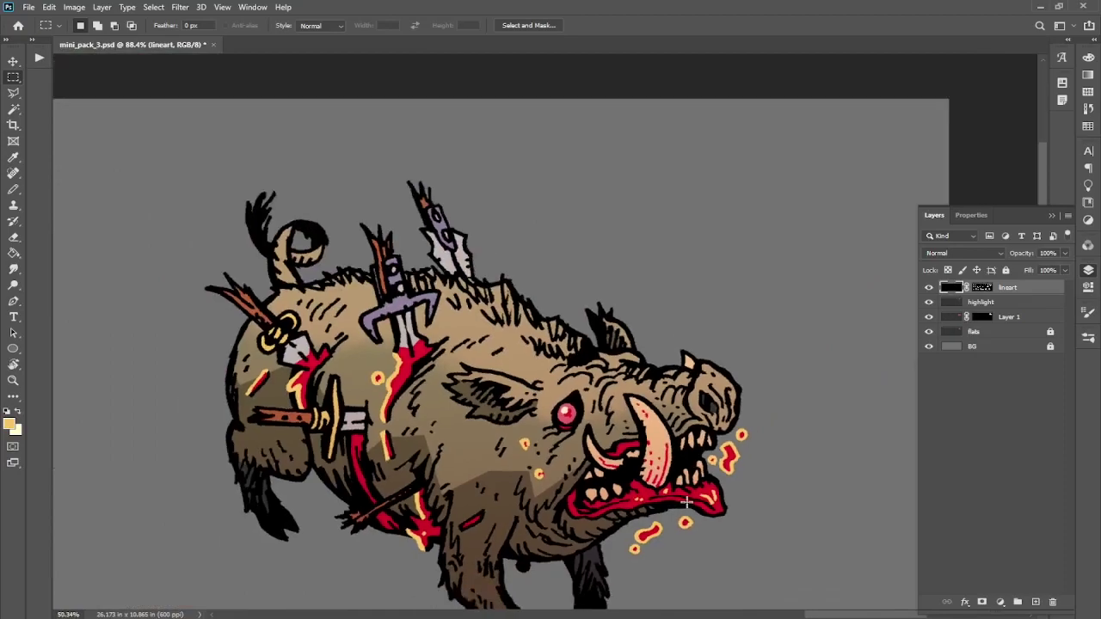
scroll(687, 502, "down", 4, "alt")
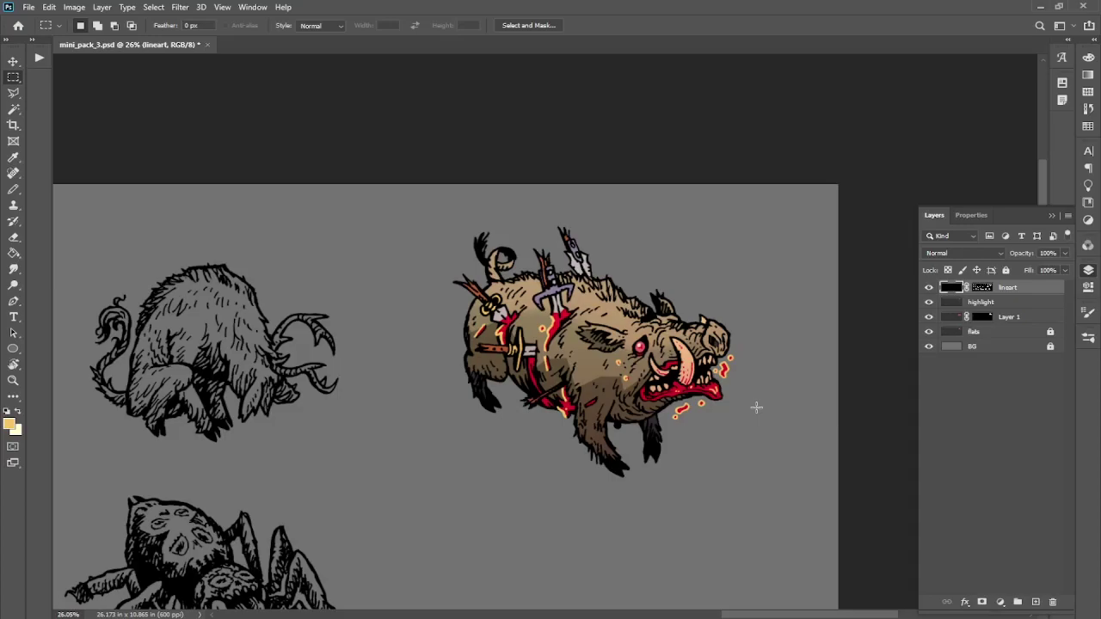
left_click(977, 336)
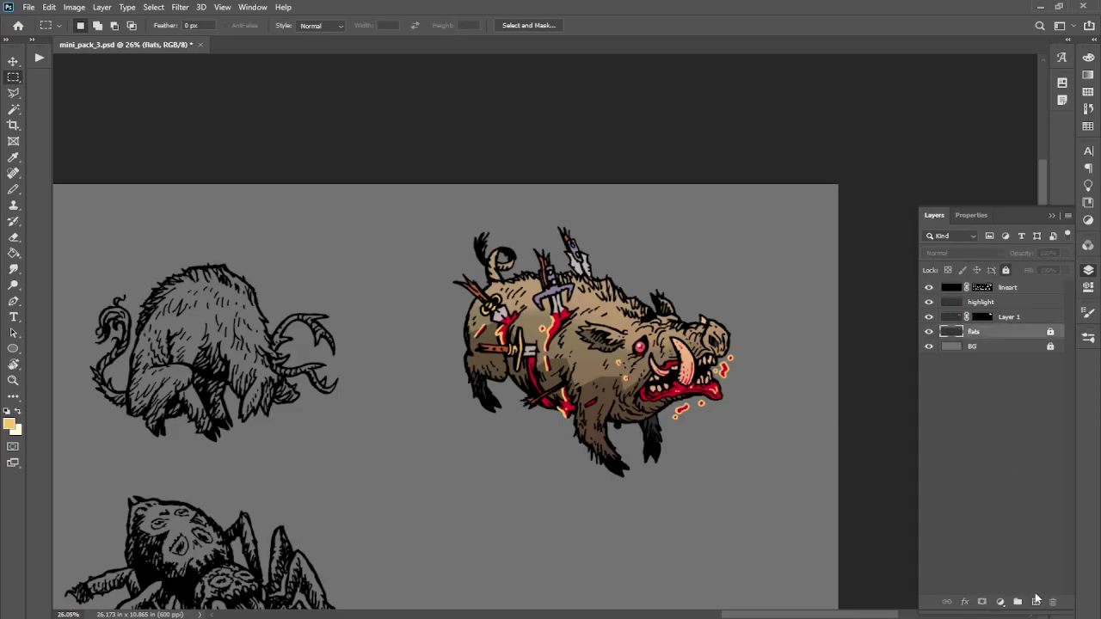
scroll(654, 420, "up", 2, "alt")
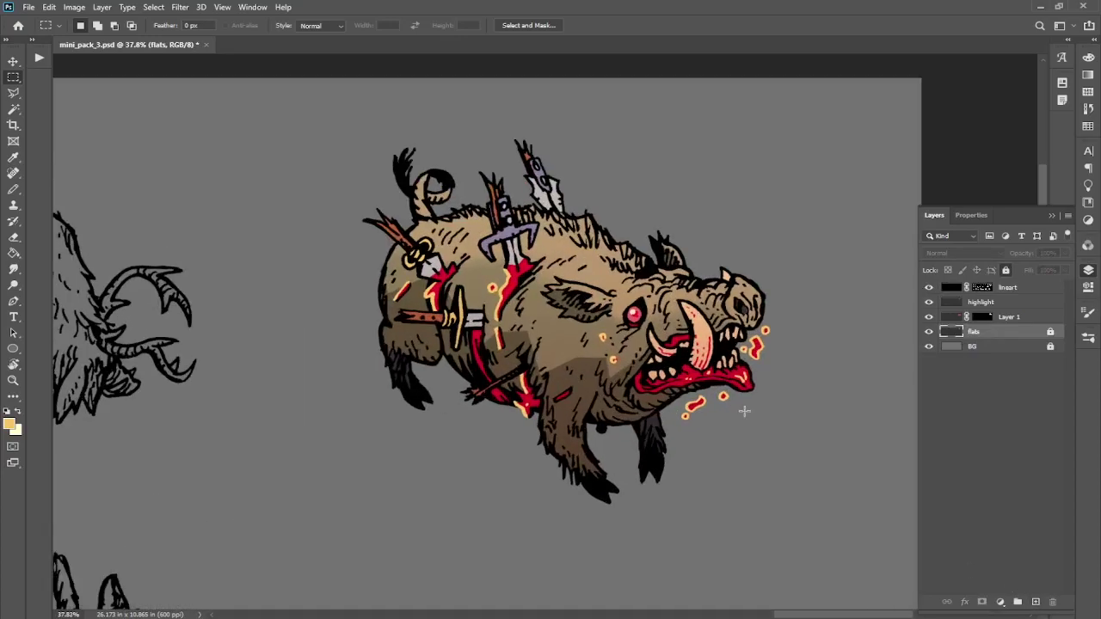
scroll(723, 413, "right", 2)
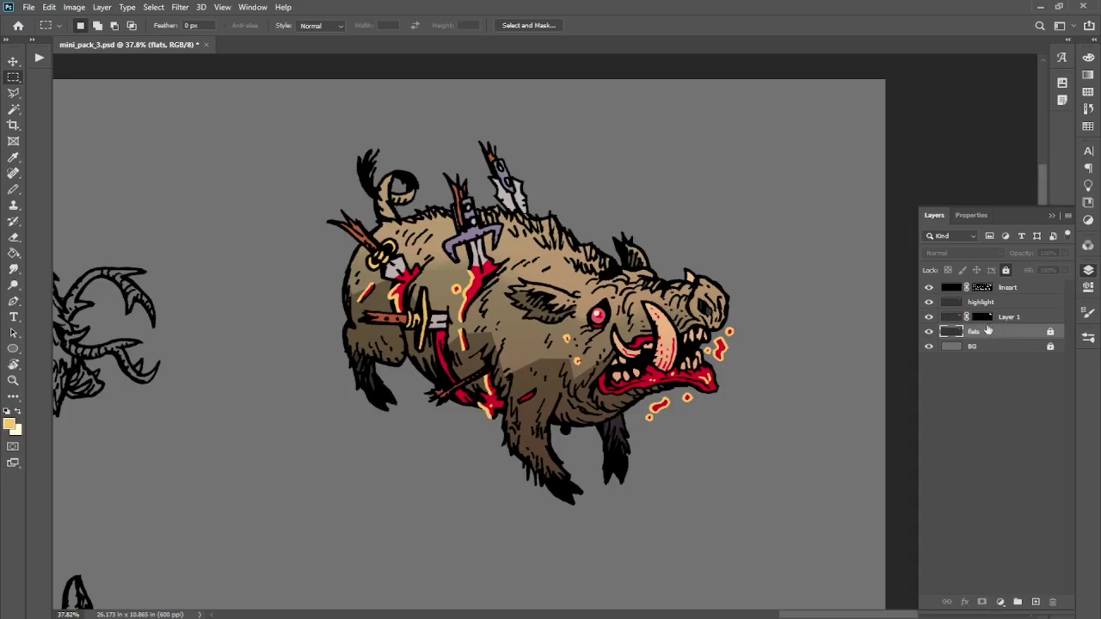
left_click(928, 302)
left_click(929, 317)
left_click(929, 319)
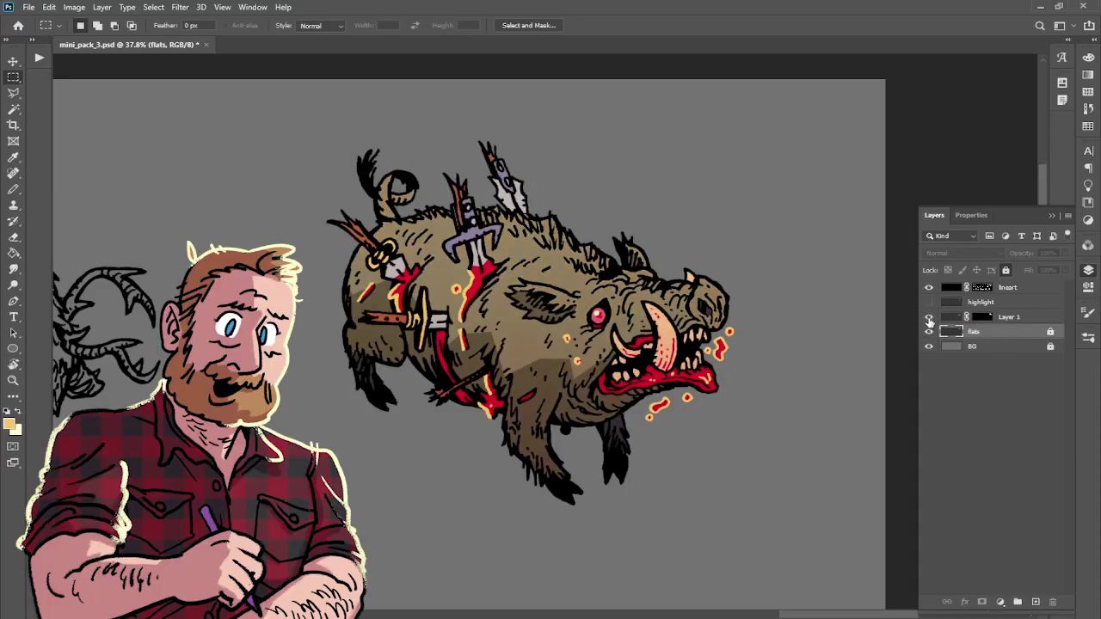